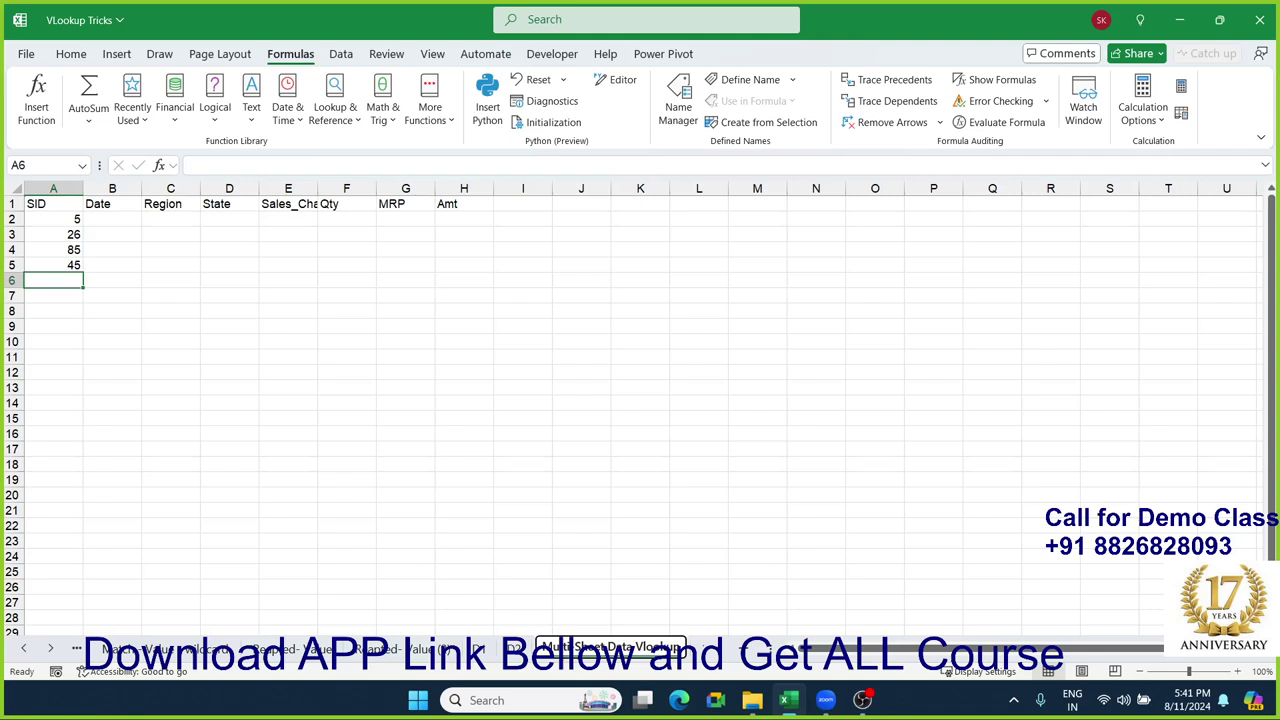
Widen the Date column on sheet D1 so its dates display.
key(alt)
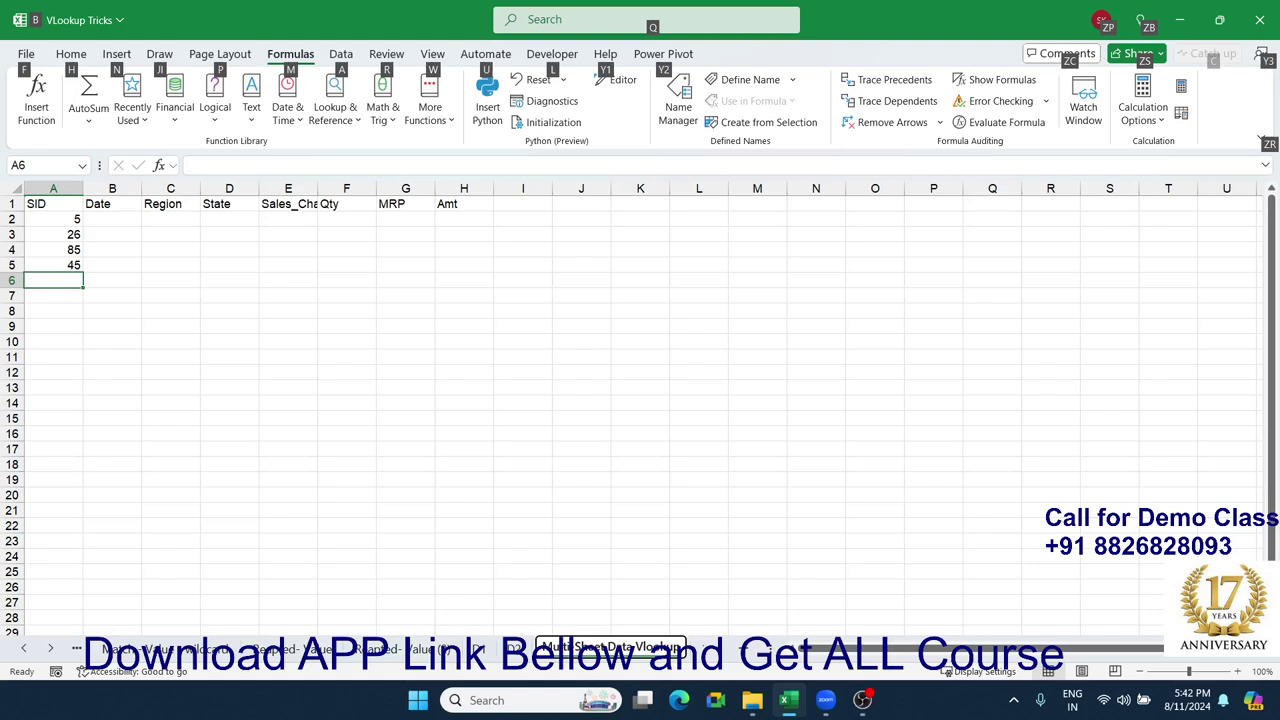
click(691, 386)
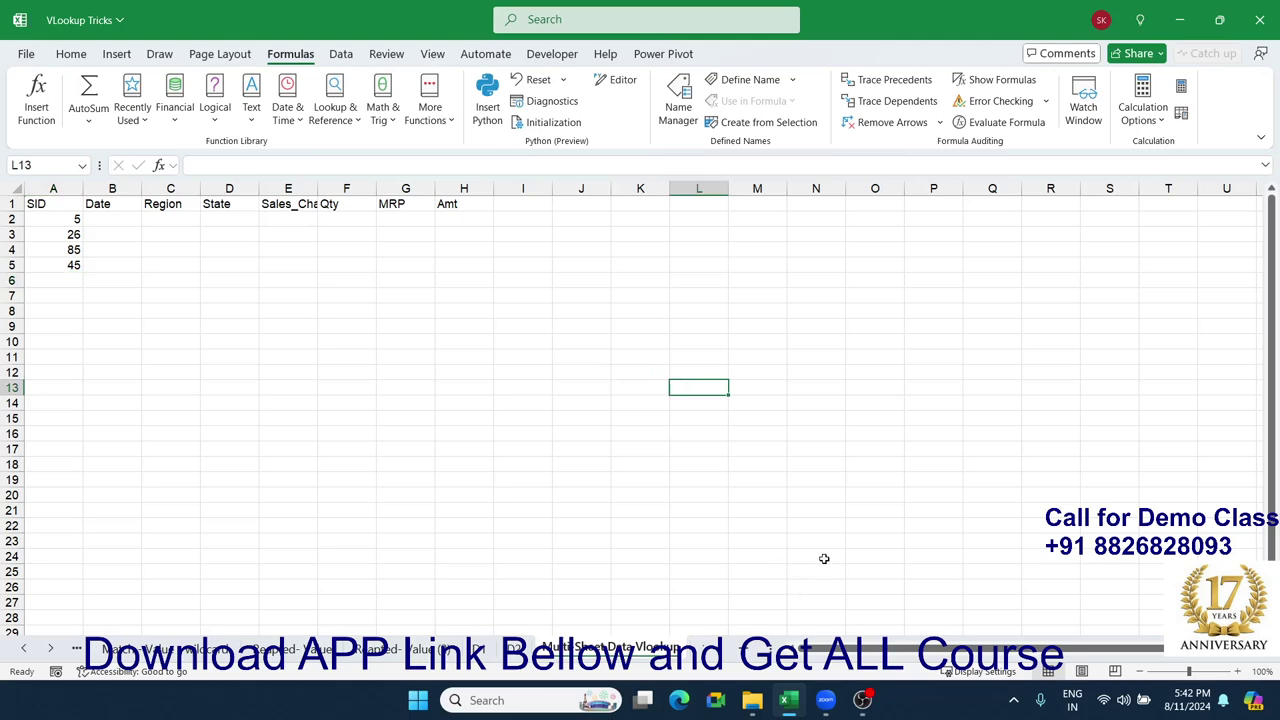
click(494, 652)
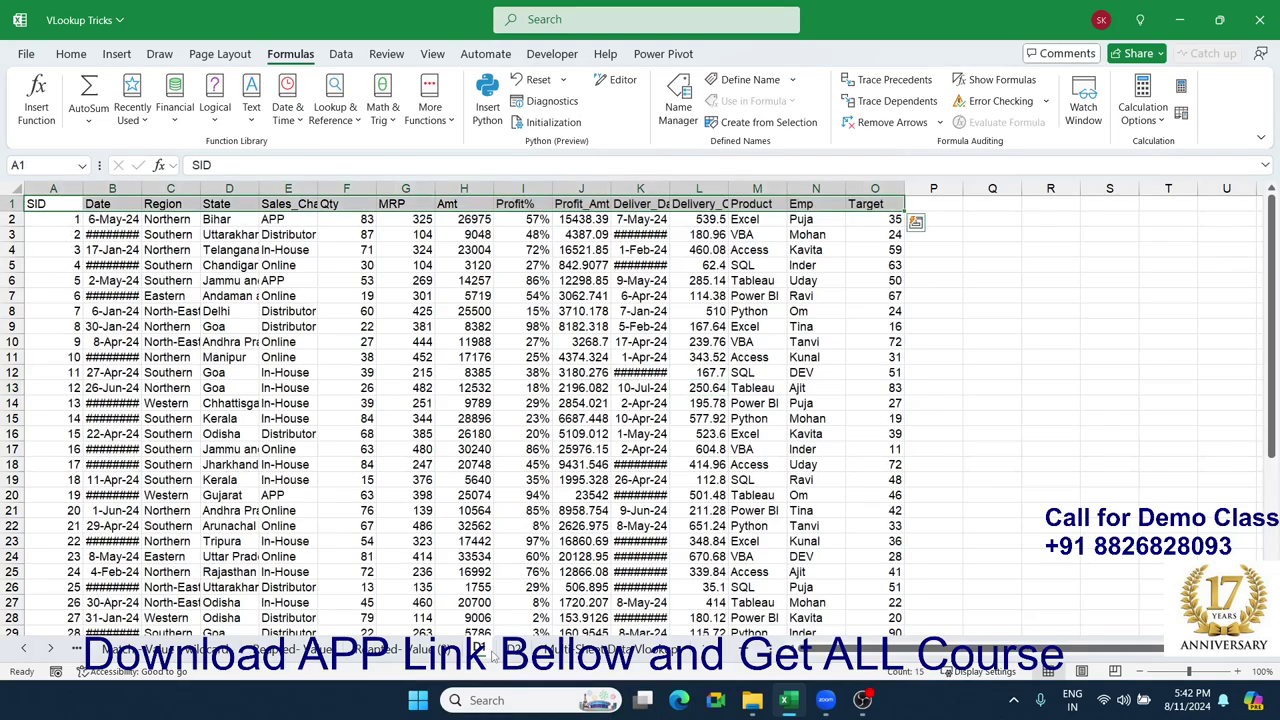
drag(140, 190, 145, 190)
scroll(184, 368, down, 8)
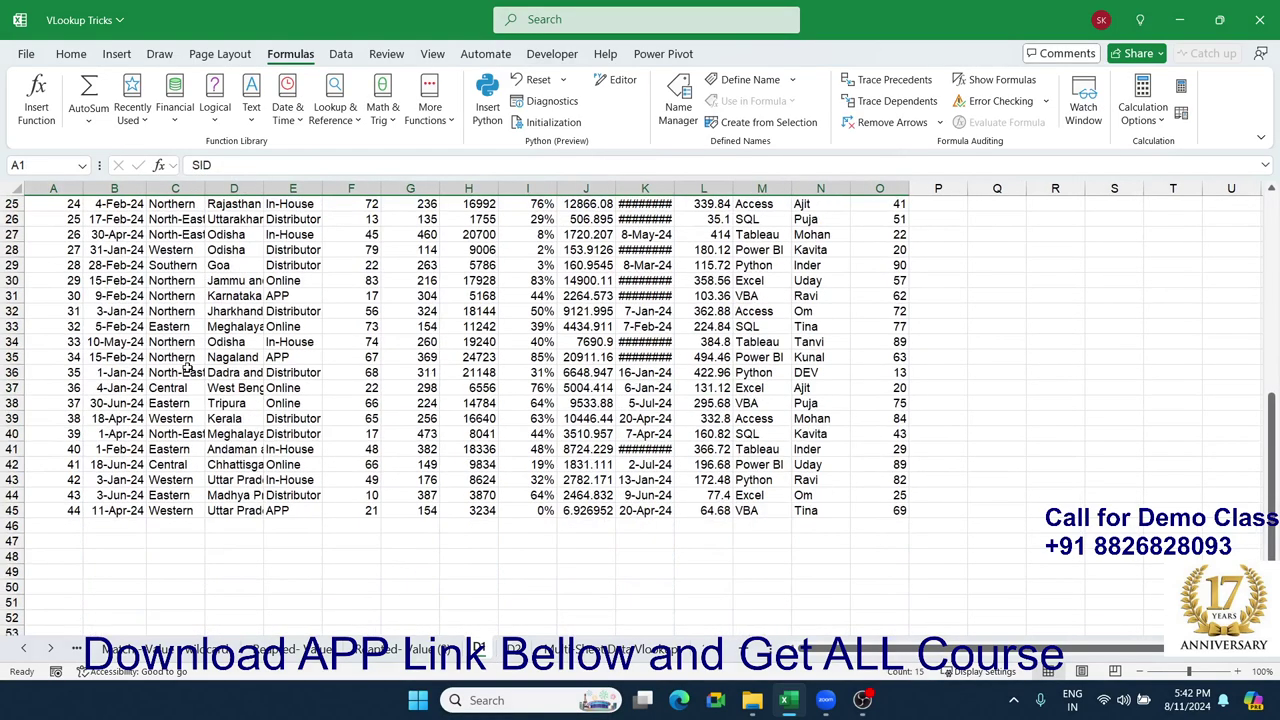
scroll(187, 368, up, 8)
Review the SIDs on sheet D1, which run down to 44.
click(53, 222)
scroll(98, 420, down, 5)
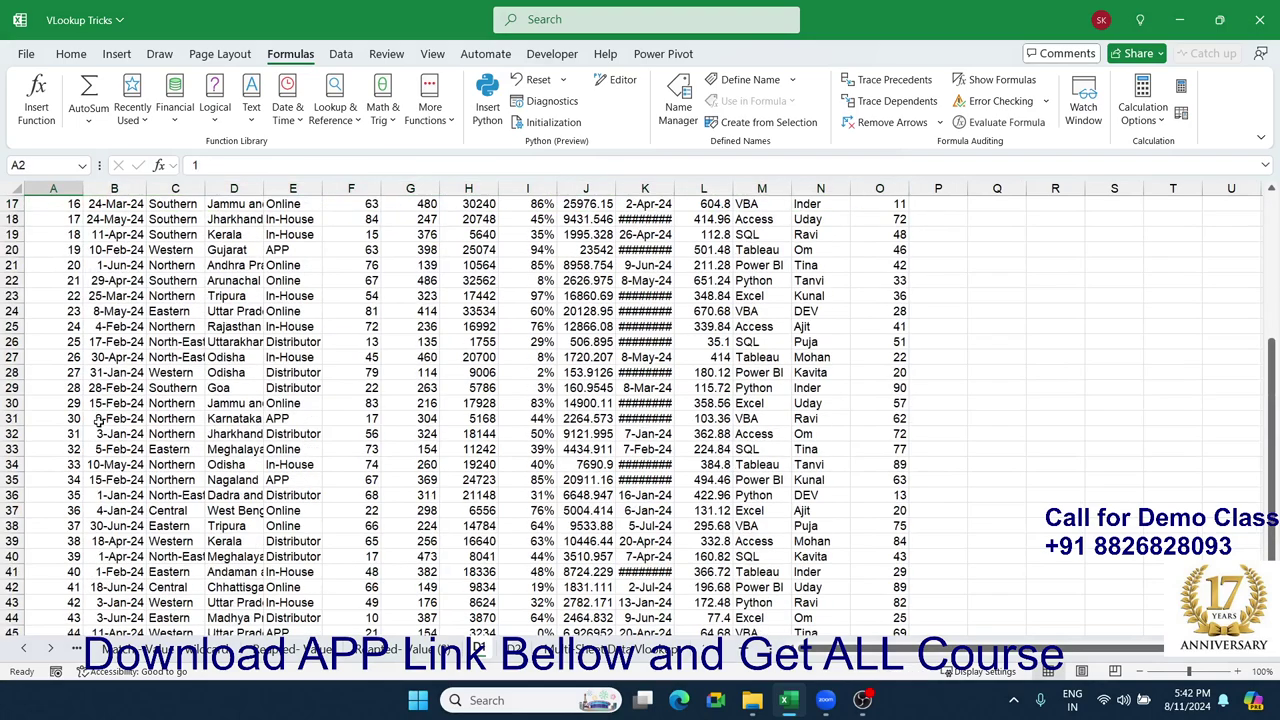
scroll(86, 572, down, 1)
scroll(68, 550, down, 2)
click(70, 511)
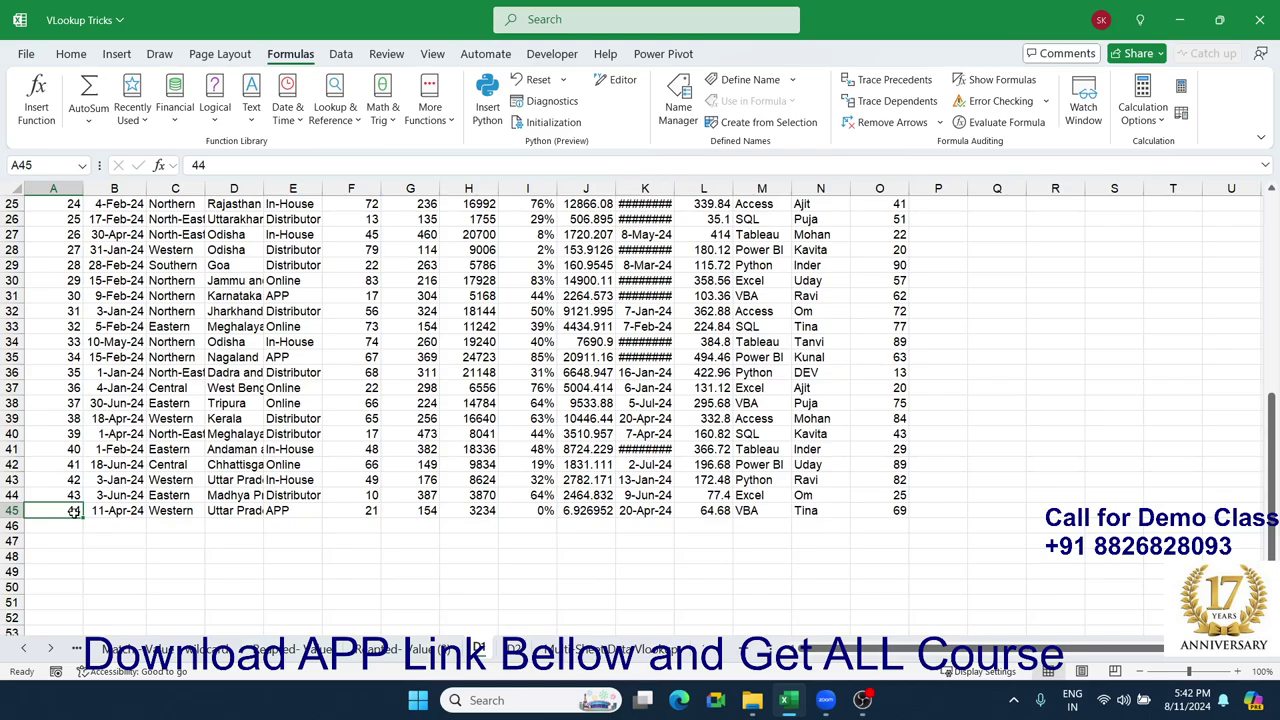
scroll(74, 511, up, 8)
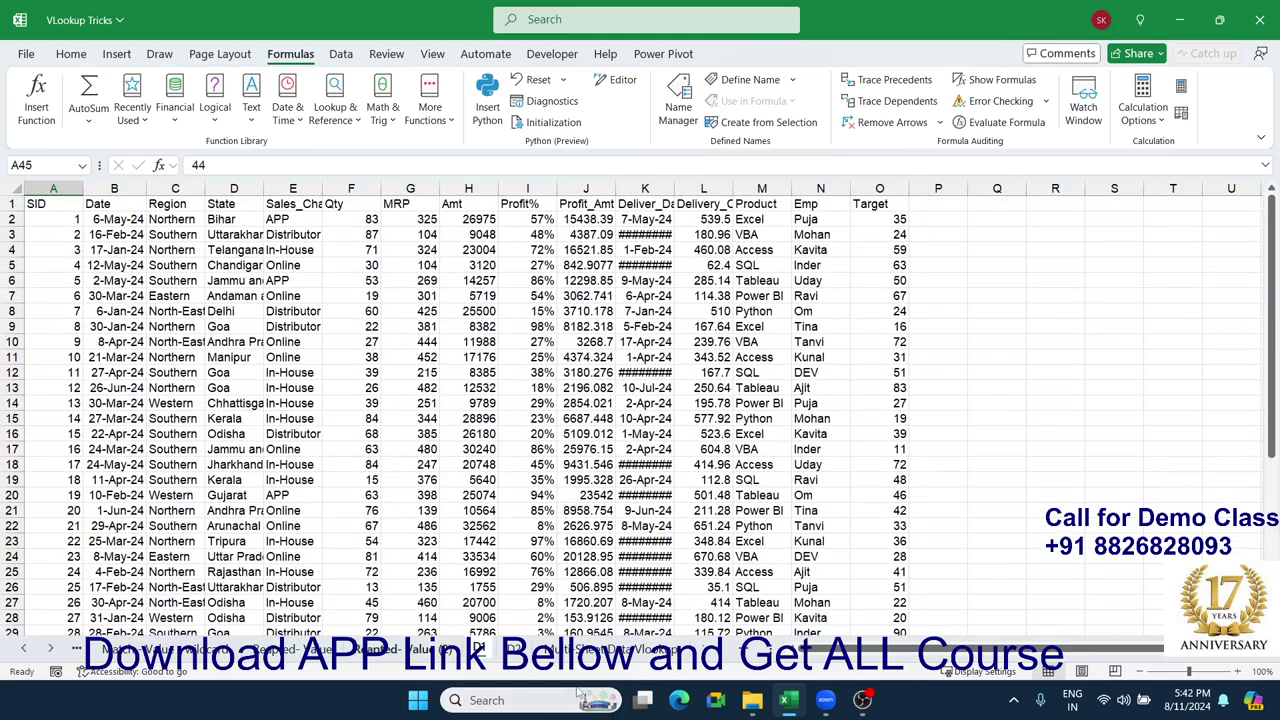
Browse sheet D2's data from SID 45 onward, then return to Multi Sheet Data Vlookup.
click(515, 650)
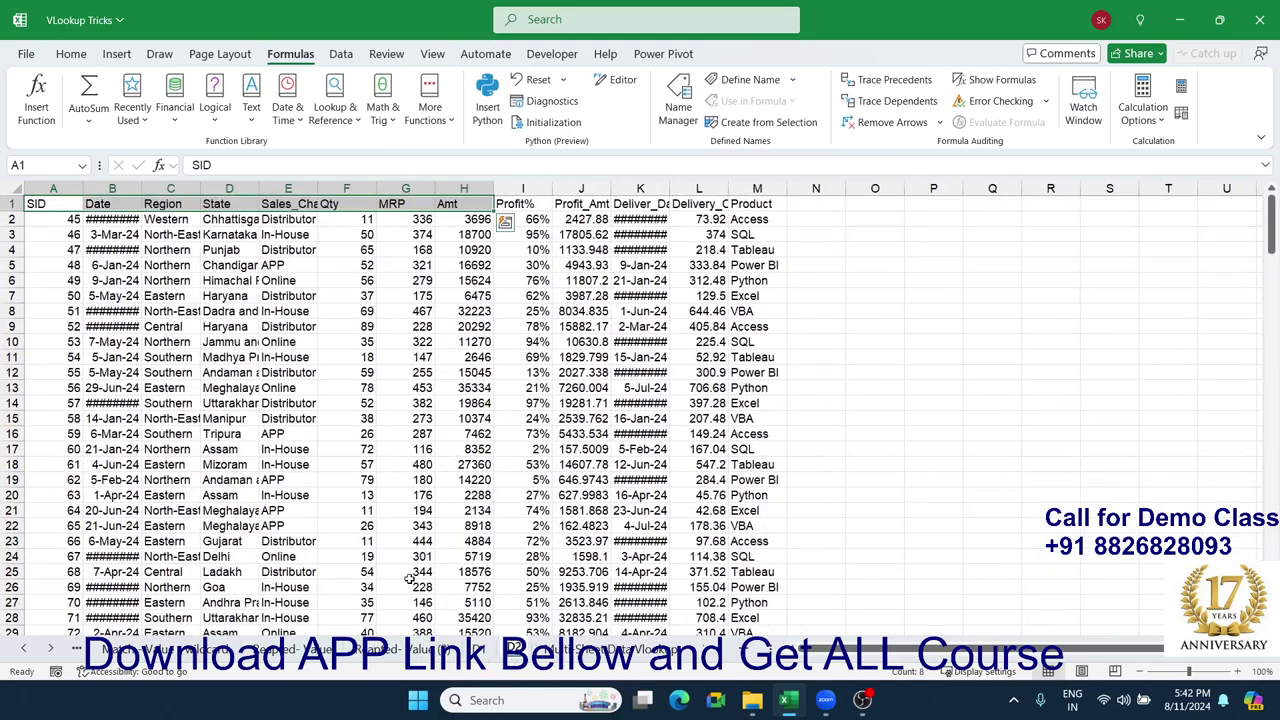
click(115, 249)
scroll(114, 458, down, 7)
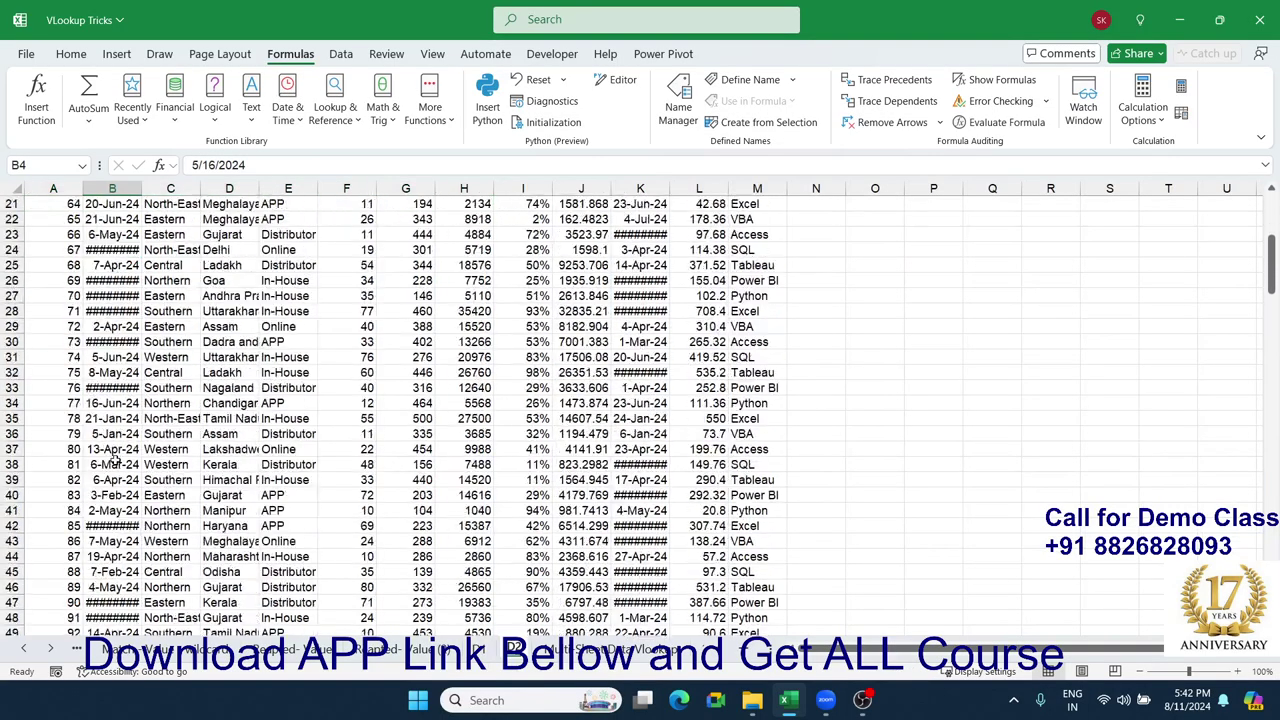
scroll(114, 458, down, 5)
scroll(115, 480, down, 5)
scroll(116, 500, down, 7)
scroll(118, 527, down, 8)
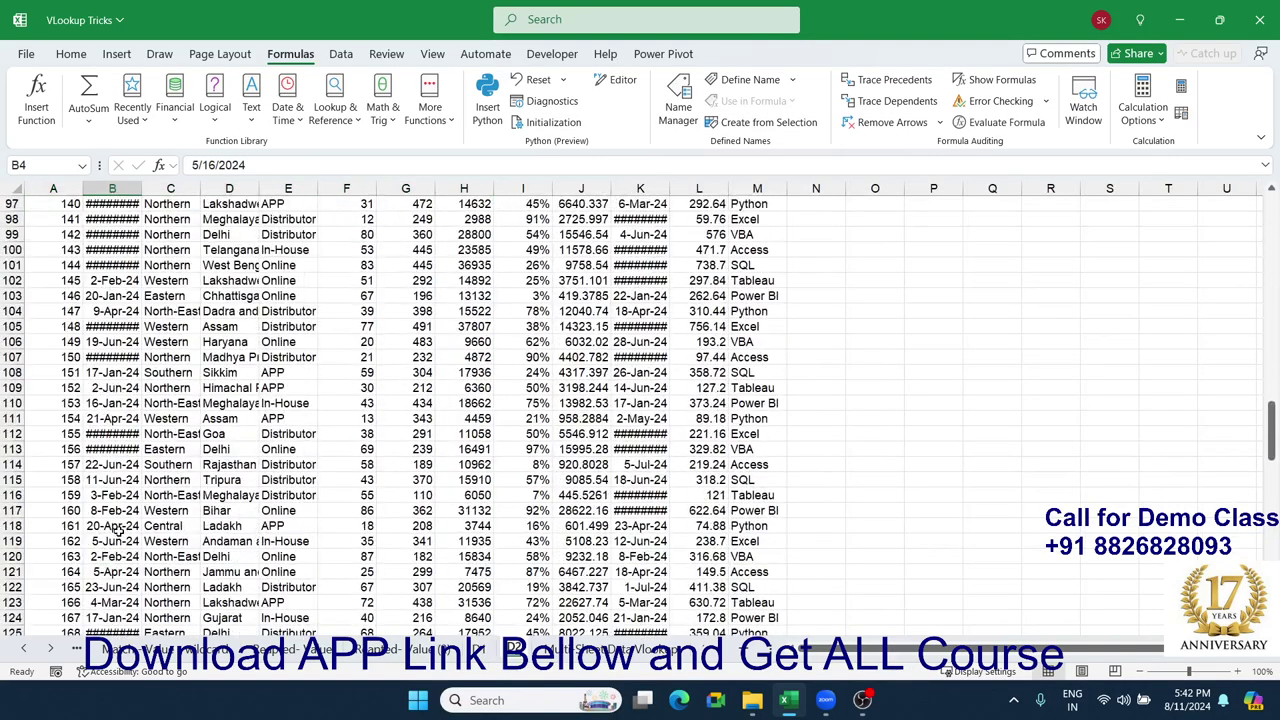
scroll(118, 528, down, 9)
scroll(118, 528, down, 8)
scroll(118, 530, down, 12)
scroll(118, 531, down, 5)
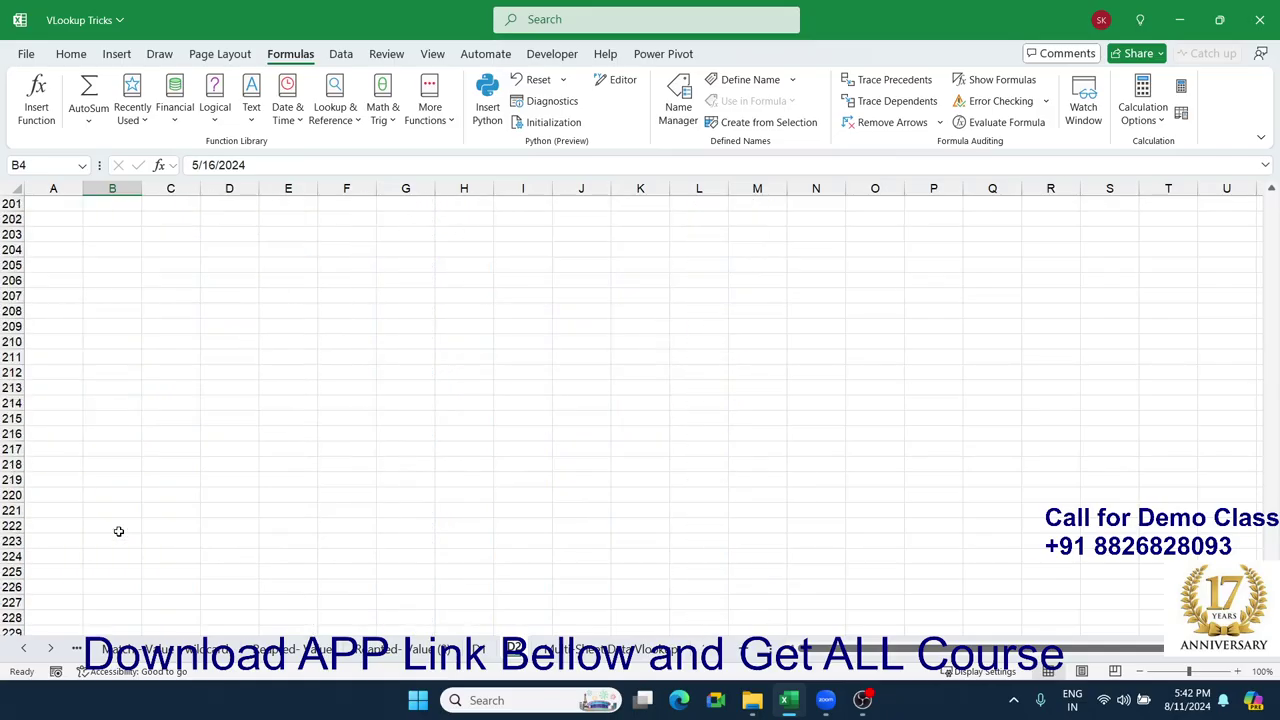
scroll(118, 531, up, 4)
scroll(118, 531, up, 9)
scroll(118, 531, up, 16)
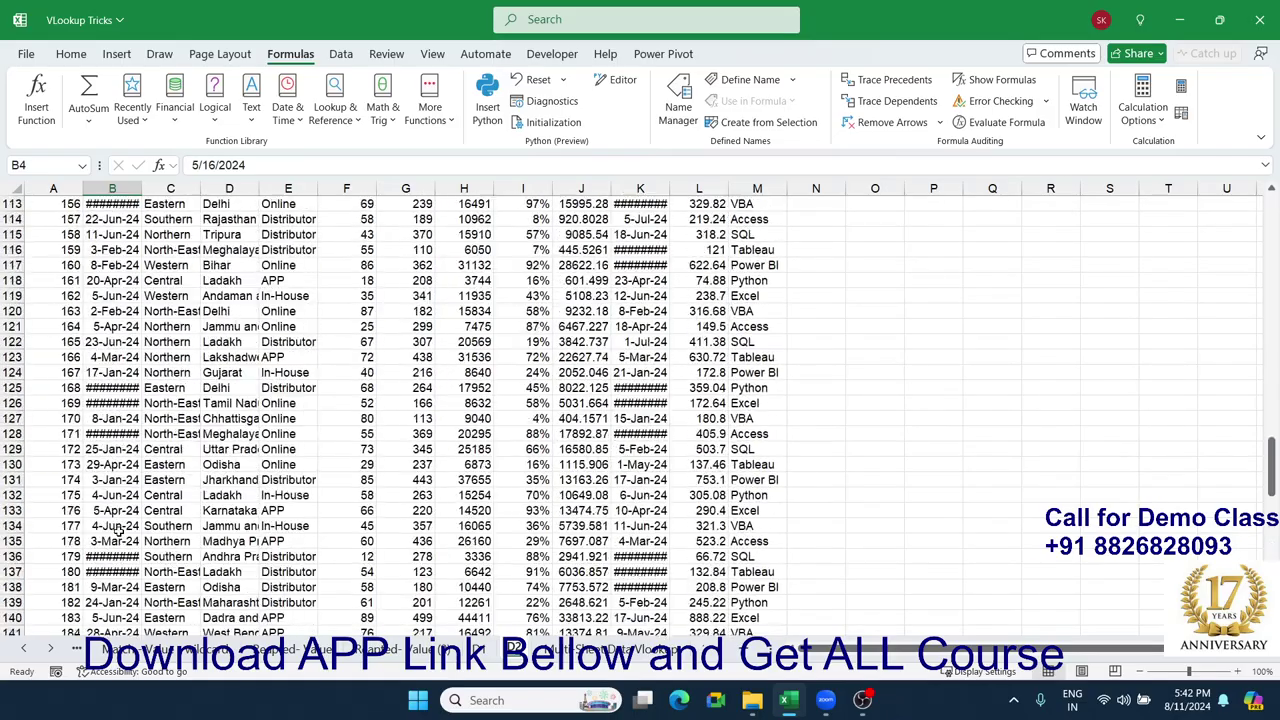
scroll(118, 531, up, 15)
scroll(118, 531, up, 11)
scroll(118, 531, up, 10)
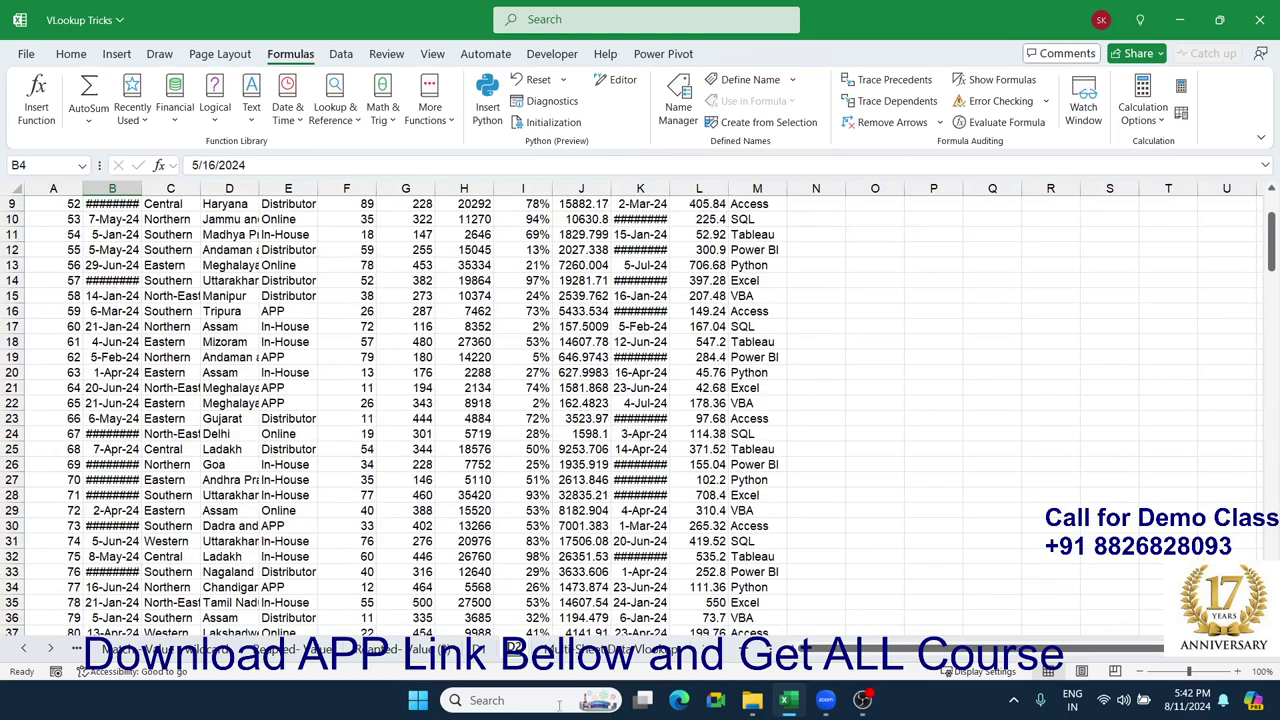
click(607, 647)
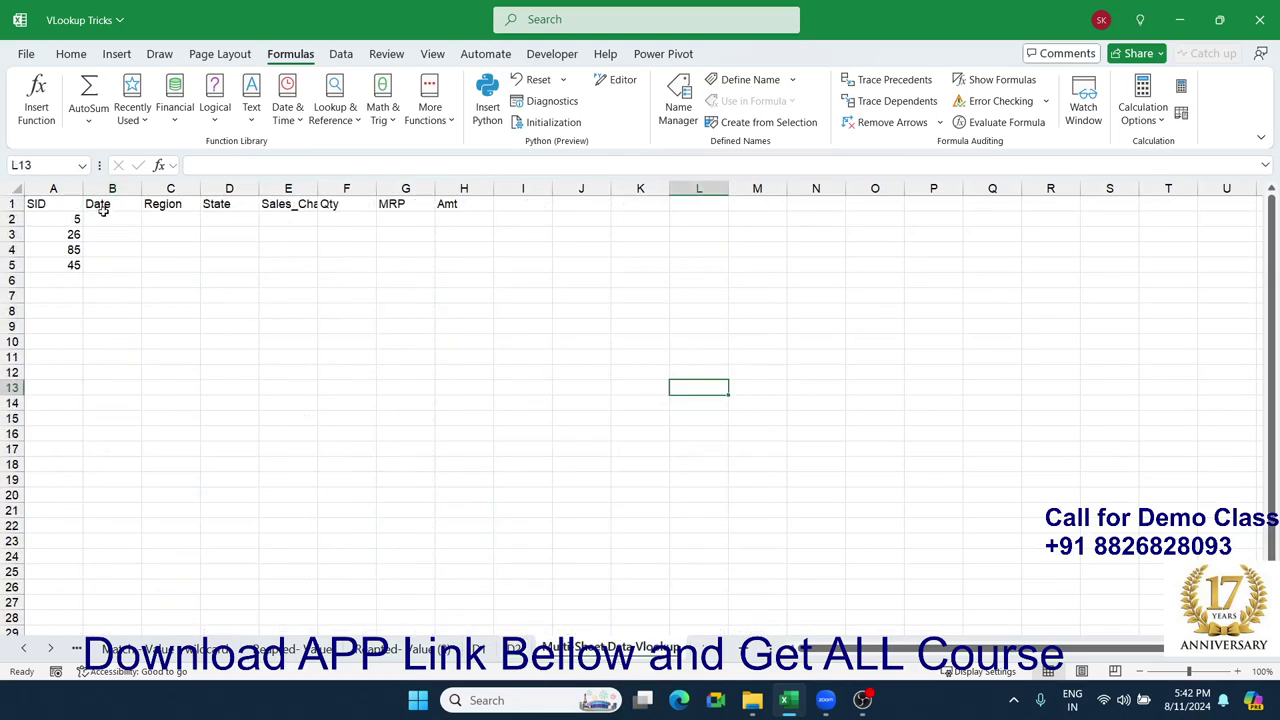
Look over the empty detail cells beside the SIDs on the lookup sheet.
mouse_move(95, 218)
mouse_down()
mouse_move(409, 241)
mouse_move(443, 271)
mouse_up()
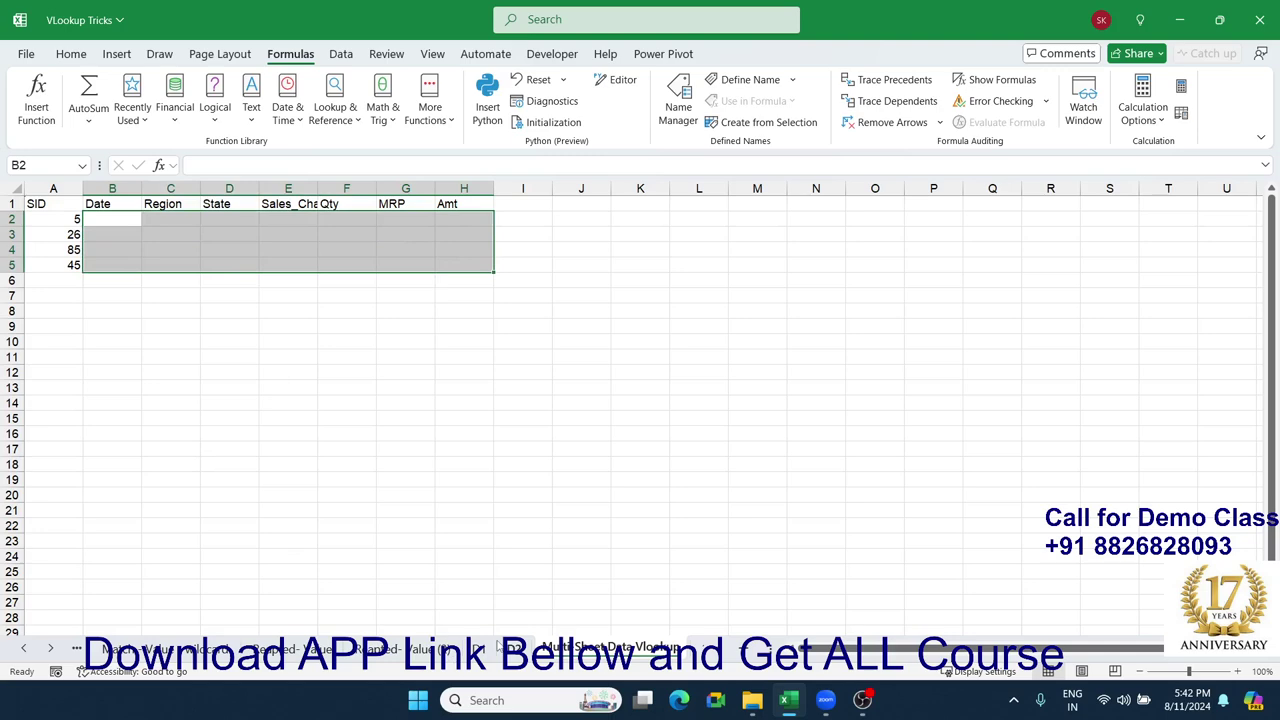
click(248, 327)
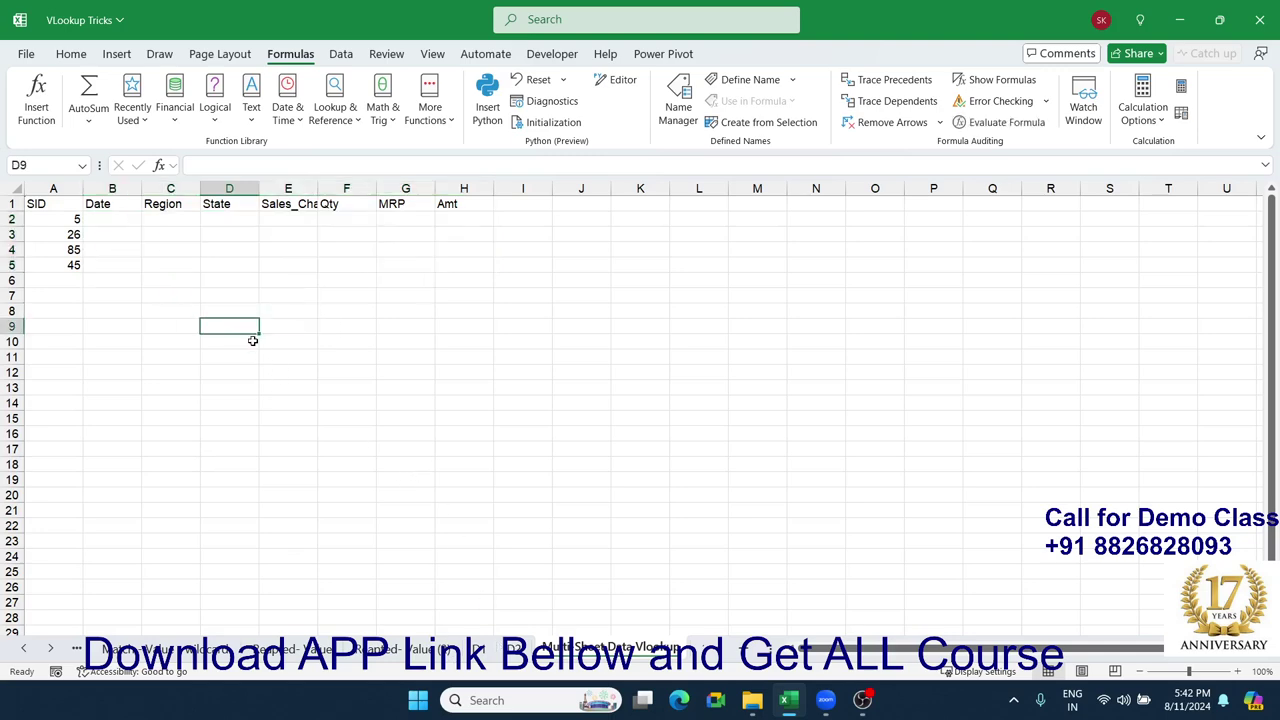
scroll(271, 397, up, 3)
scroll(271, 397, up, 3)
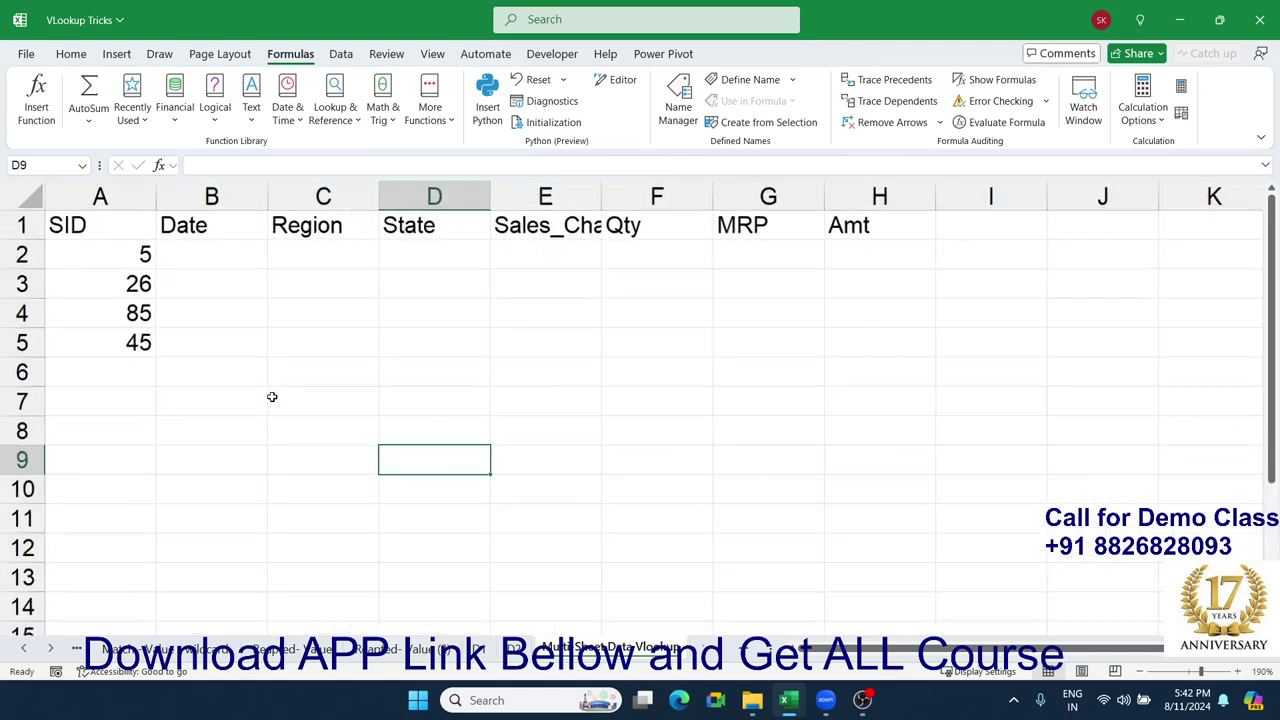
Enter =VLOOKUP(A2,'D1'!A:O,2,0) in B2 to return SID 5's Date.
click(201, 258)
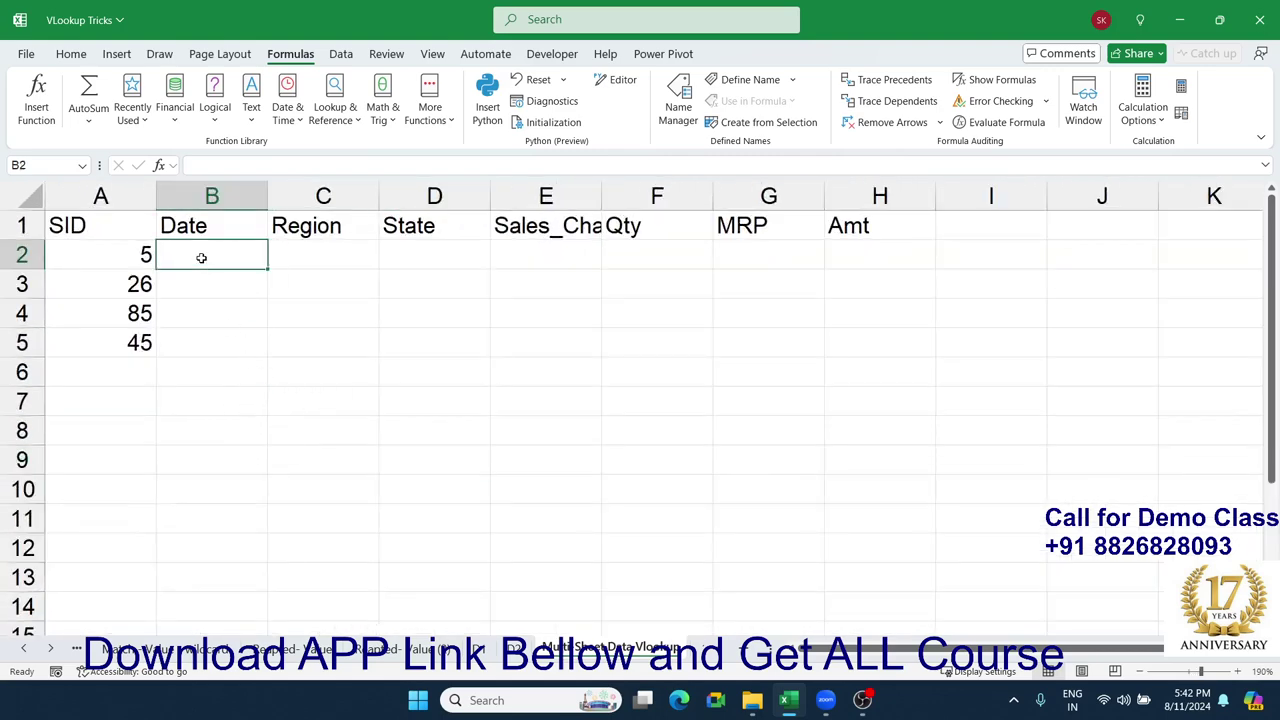
text(=vl)
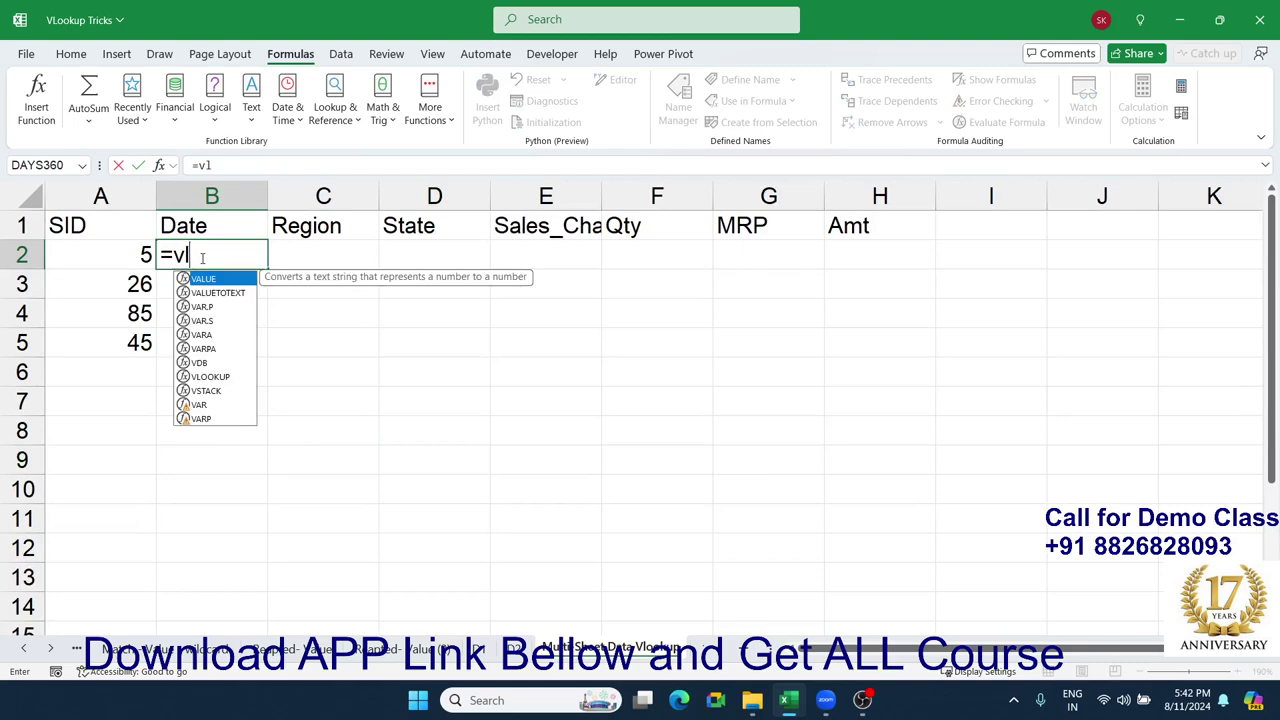
key(Tab)
key(Left)
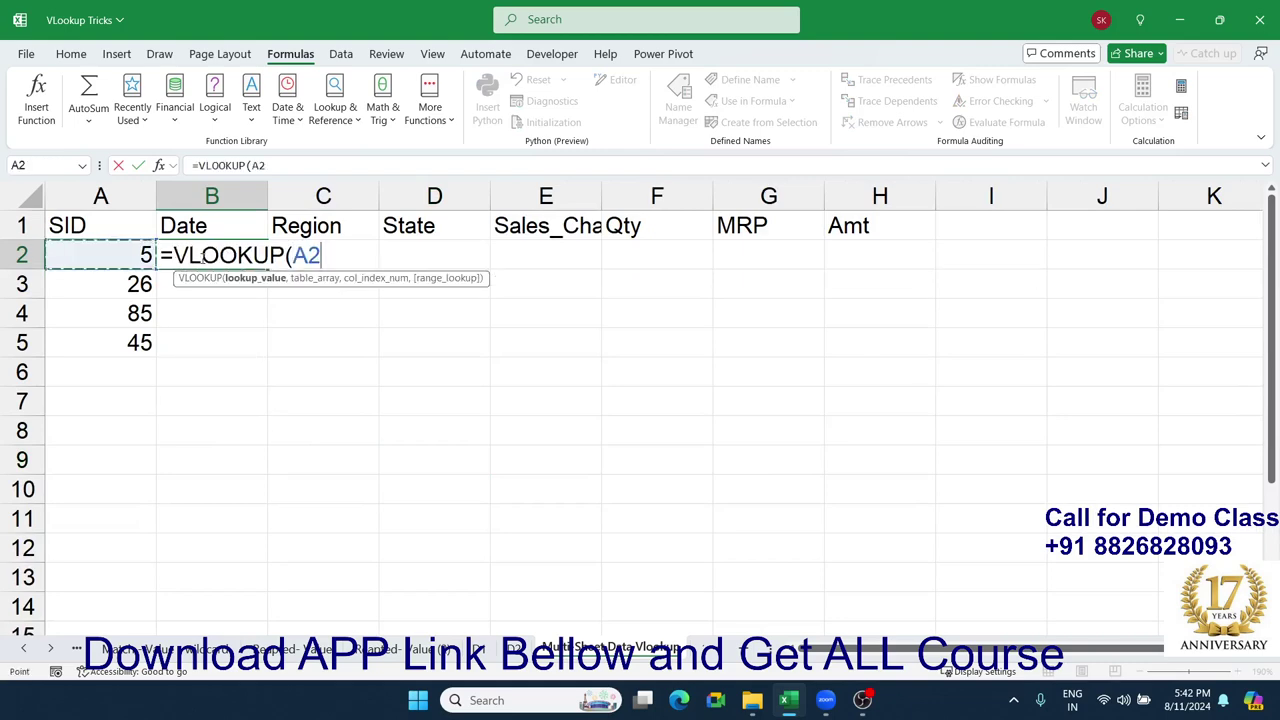
text(,)
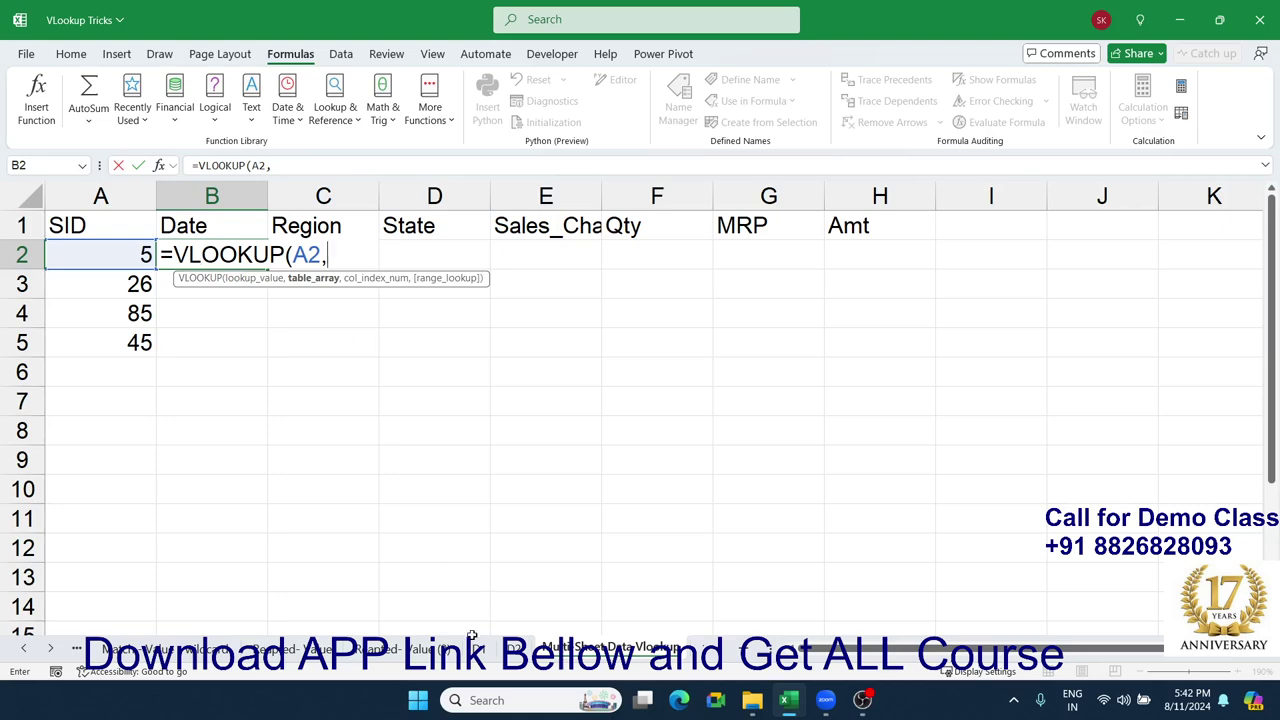
click(478, 649)
drag(53, 188, 897, 305)
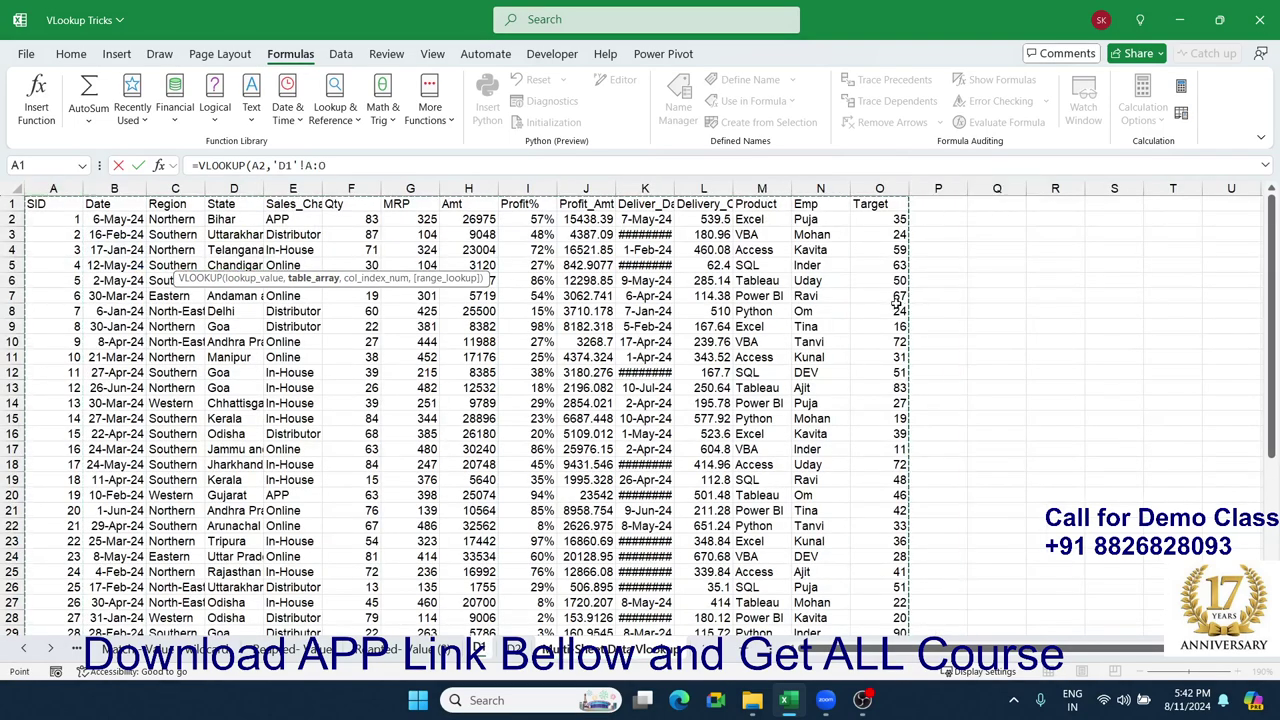
text(,m)
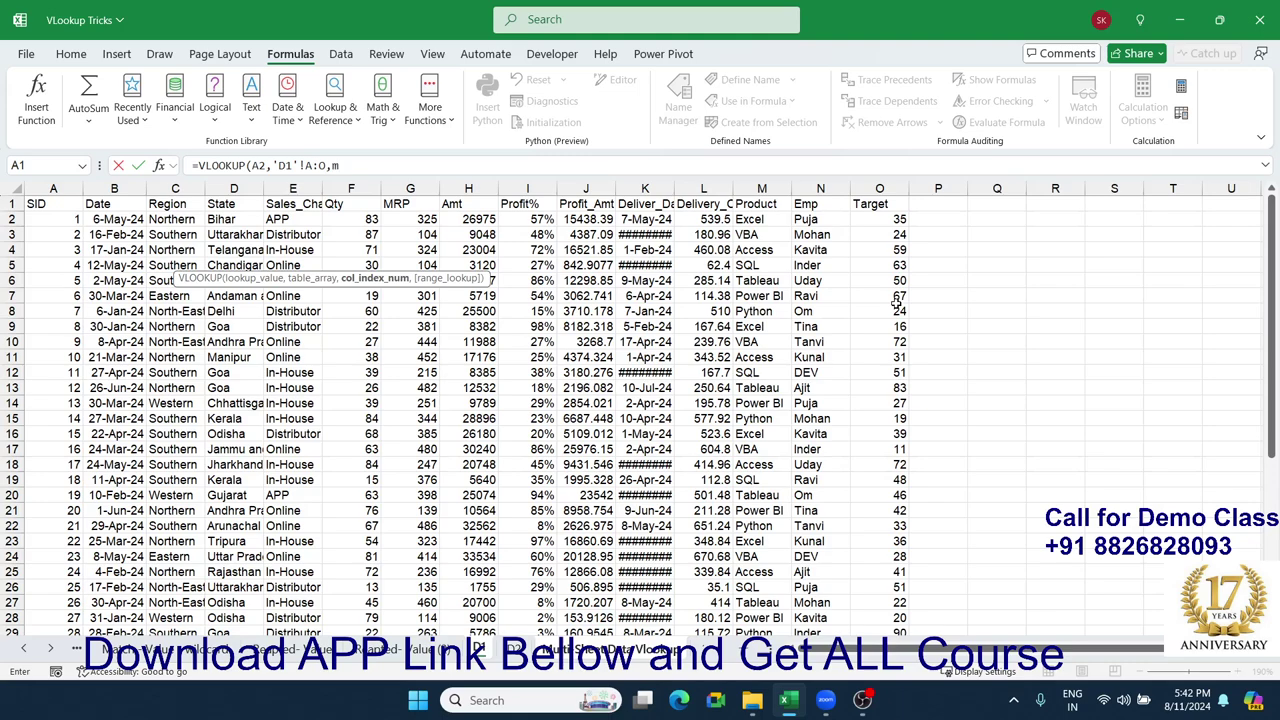
key(BackSpace)
text(,0)
key(Return)
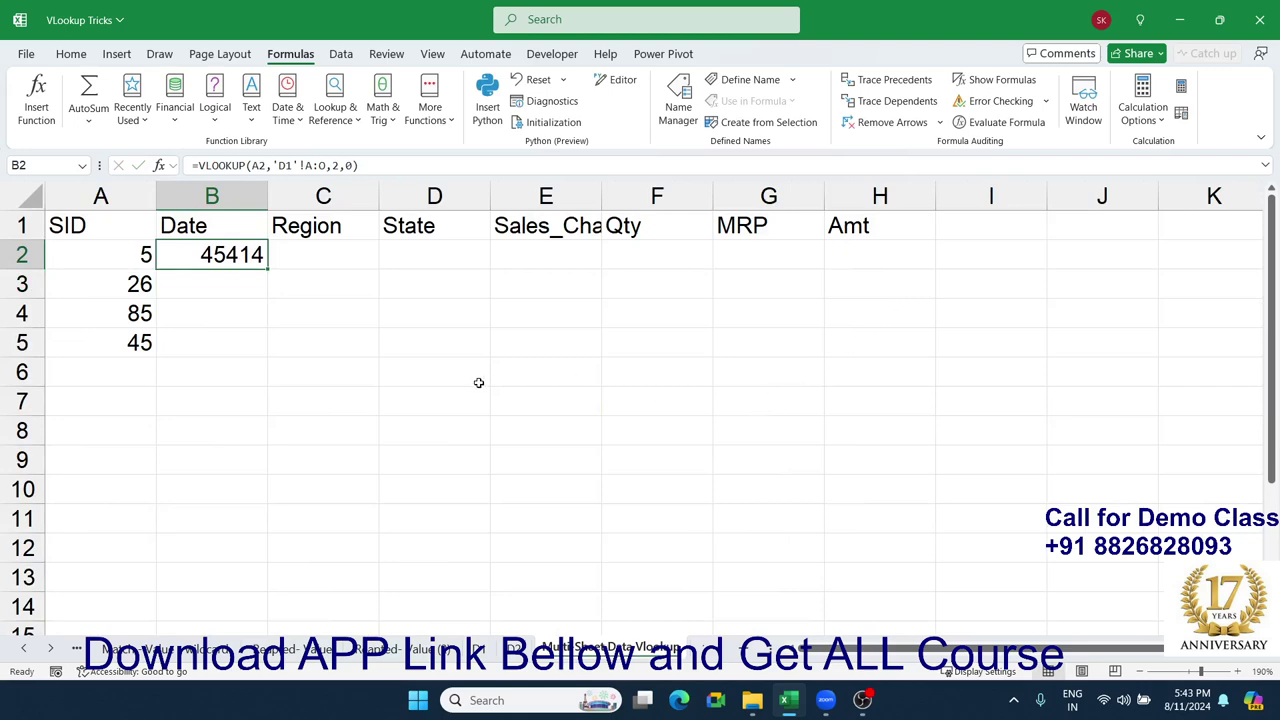
Replace B2's column index 2 with MATCH(B1,'D1'!A1:O1,0).
click(338, 166)
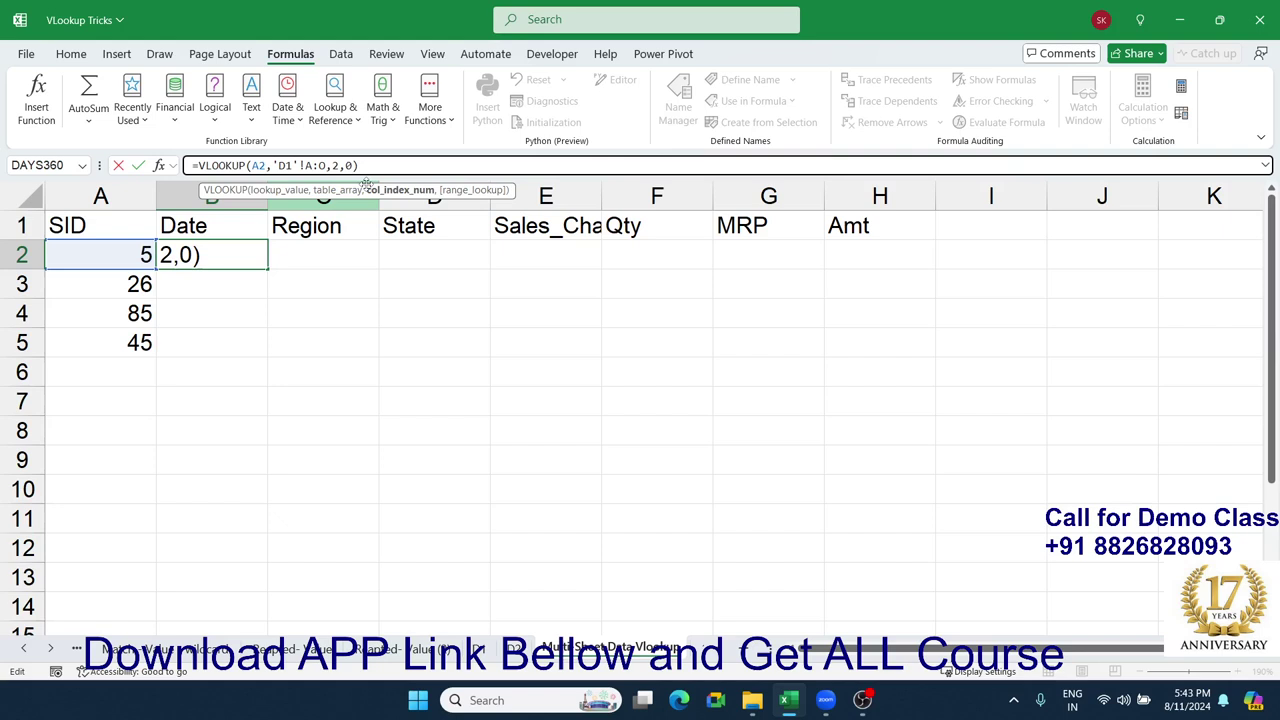
key(BackSpace)
text(mat)
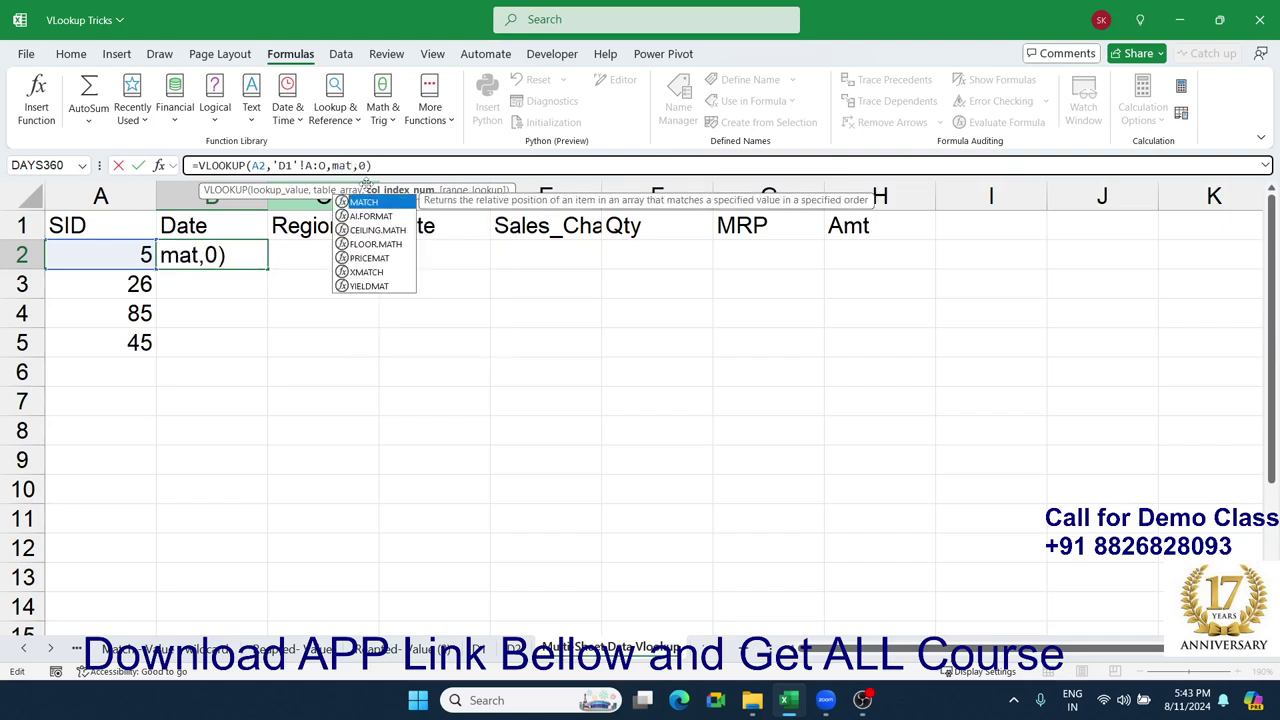
key(Tab)
click(220, 215)
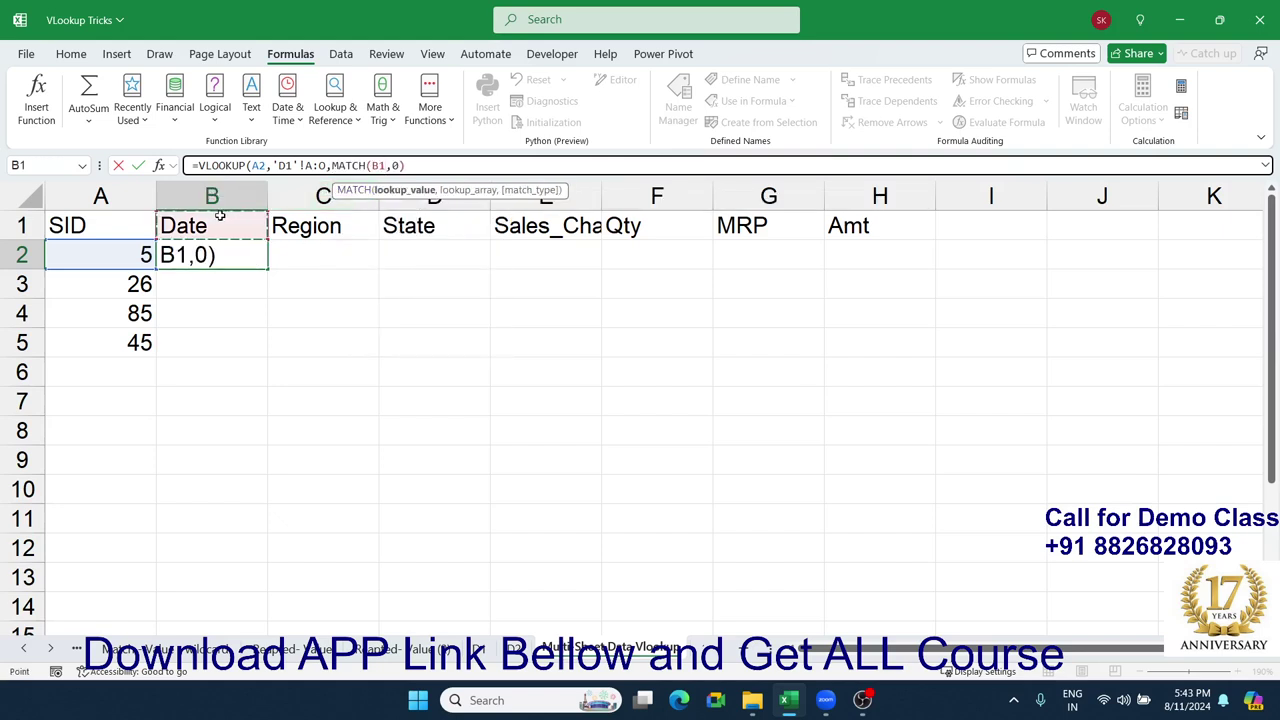
text(,)
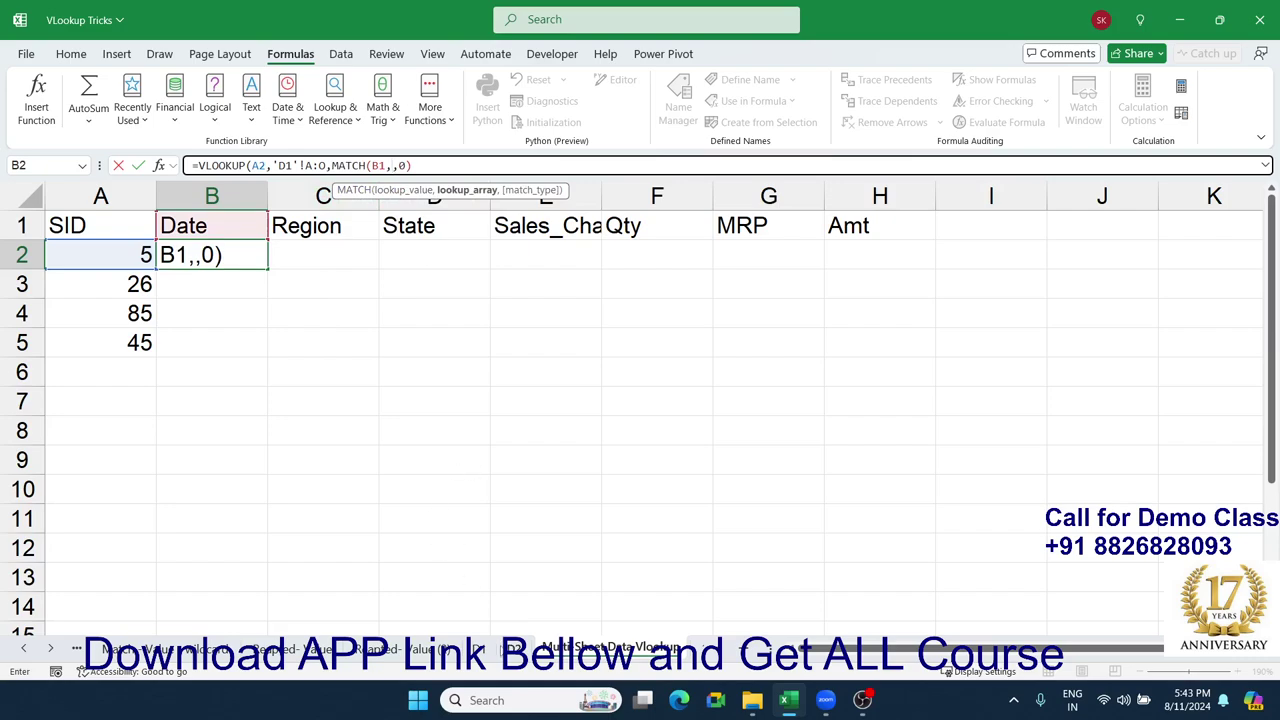
click(484, 650)
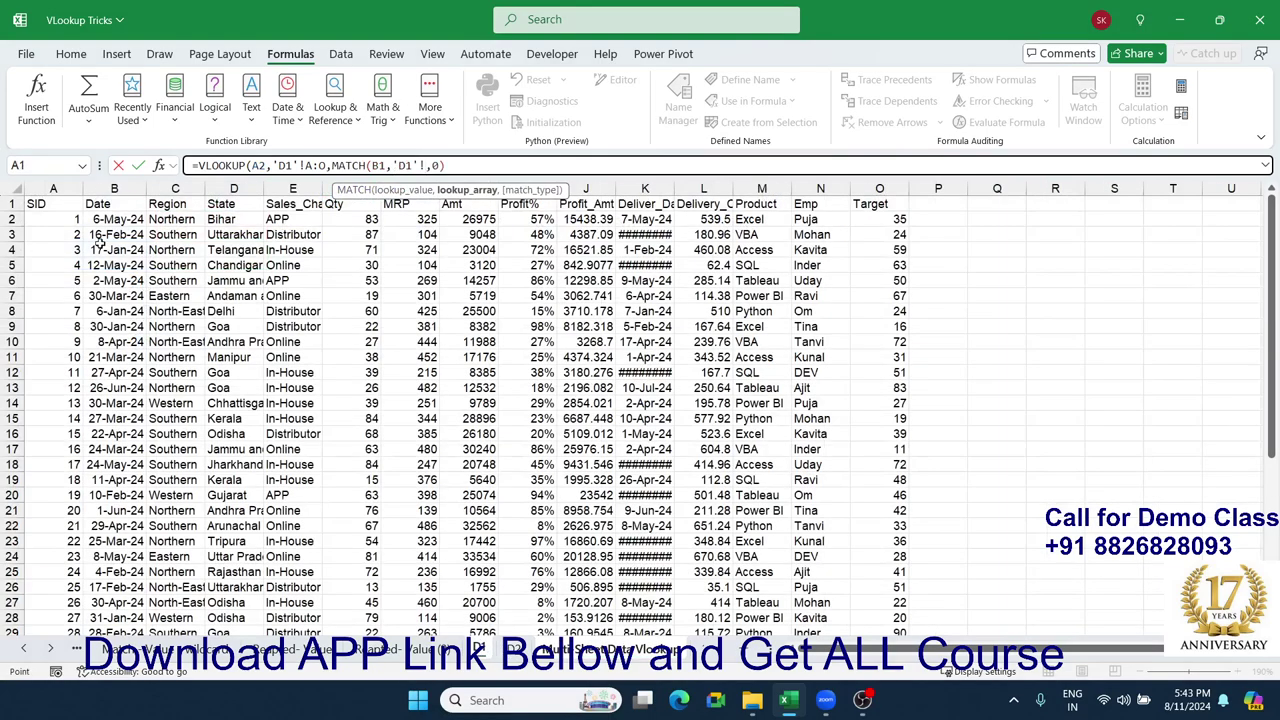
drag(50, 204, 853, 204)
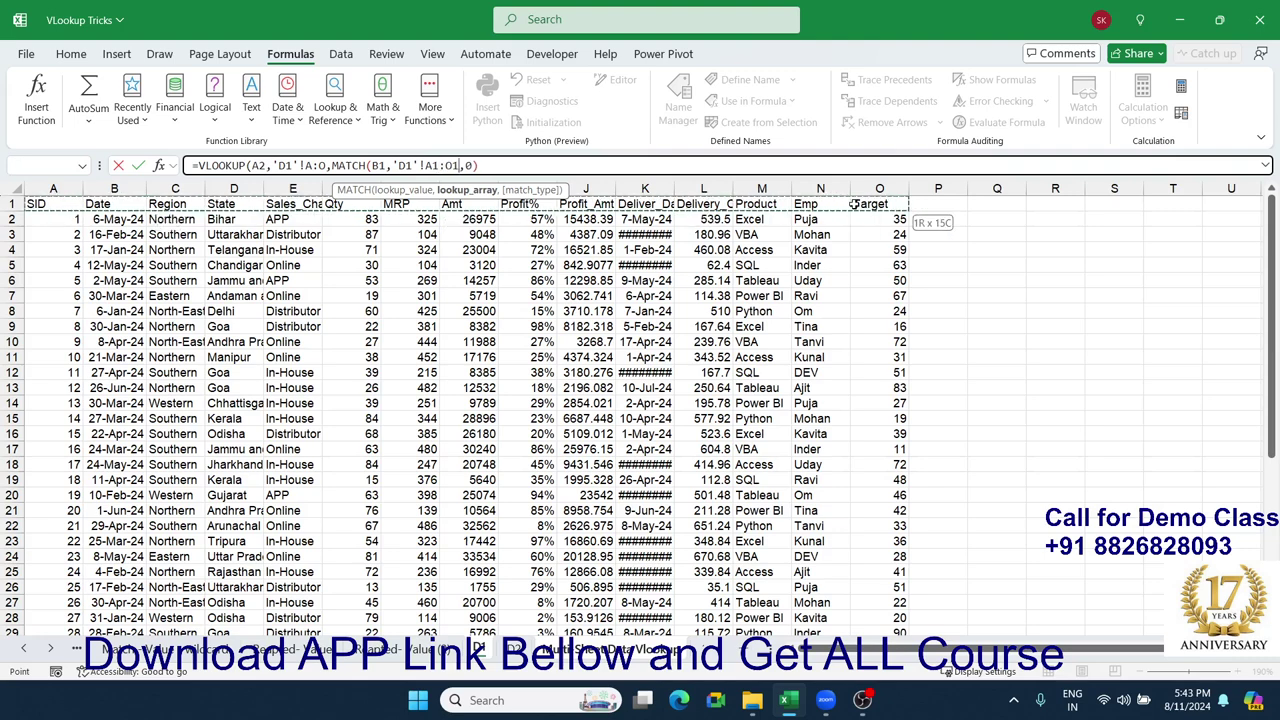
text(,0)
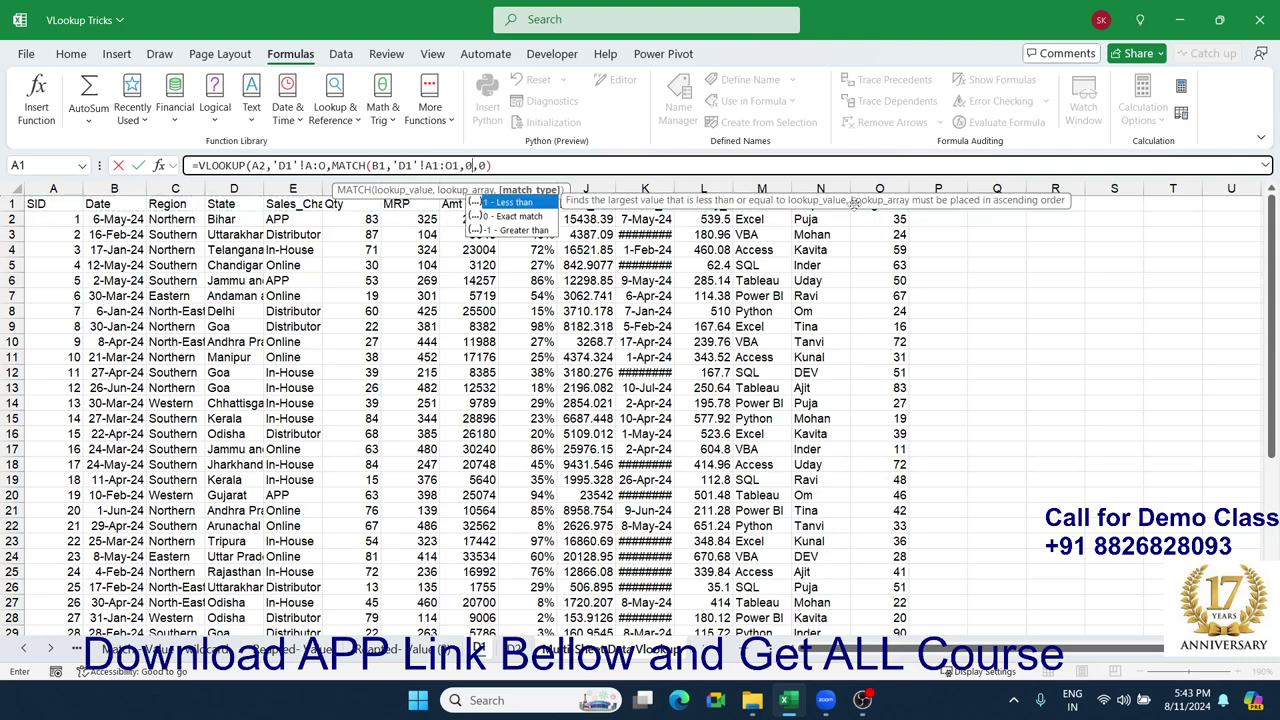
text())
key(Return)
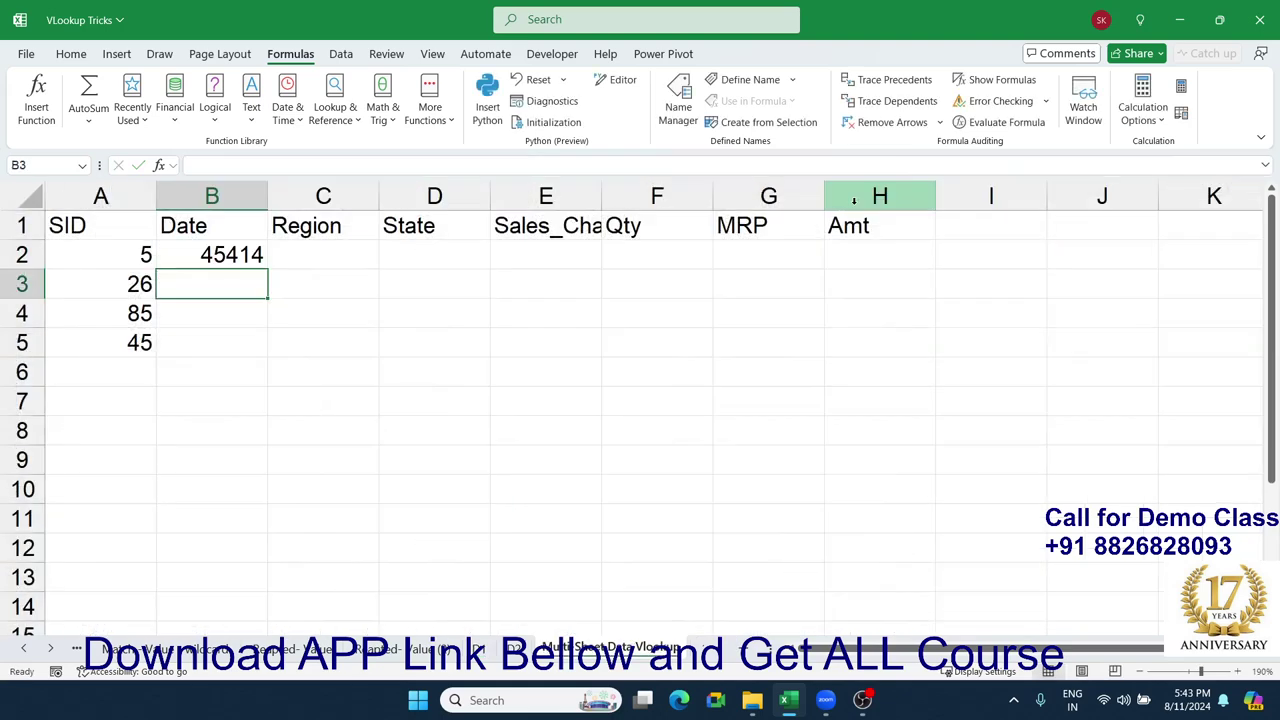
key(Up)
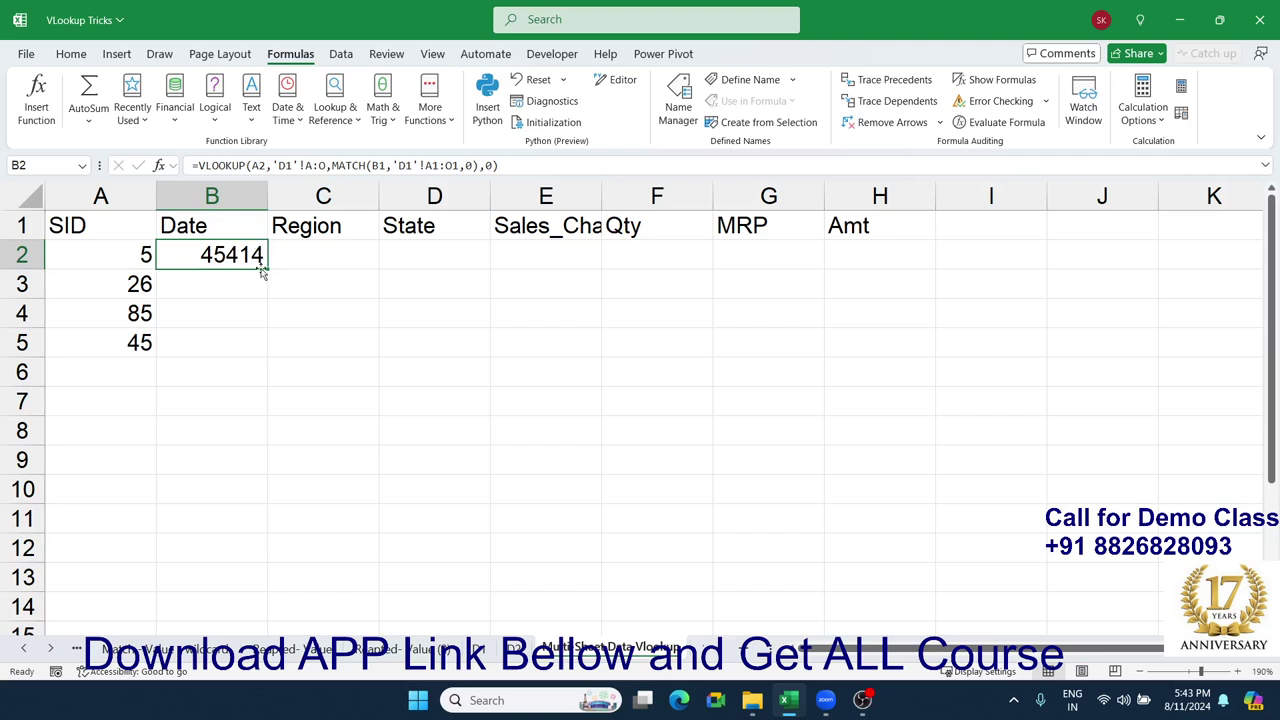
Lock B2's references with $ anchors on A2, B1, the A1:O1 range and A:O columns.
click(381, 166)
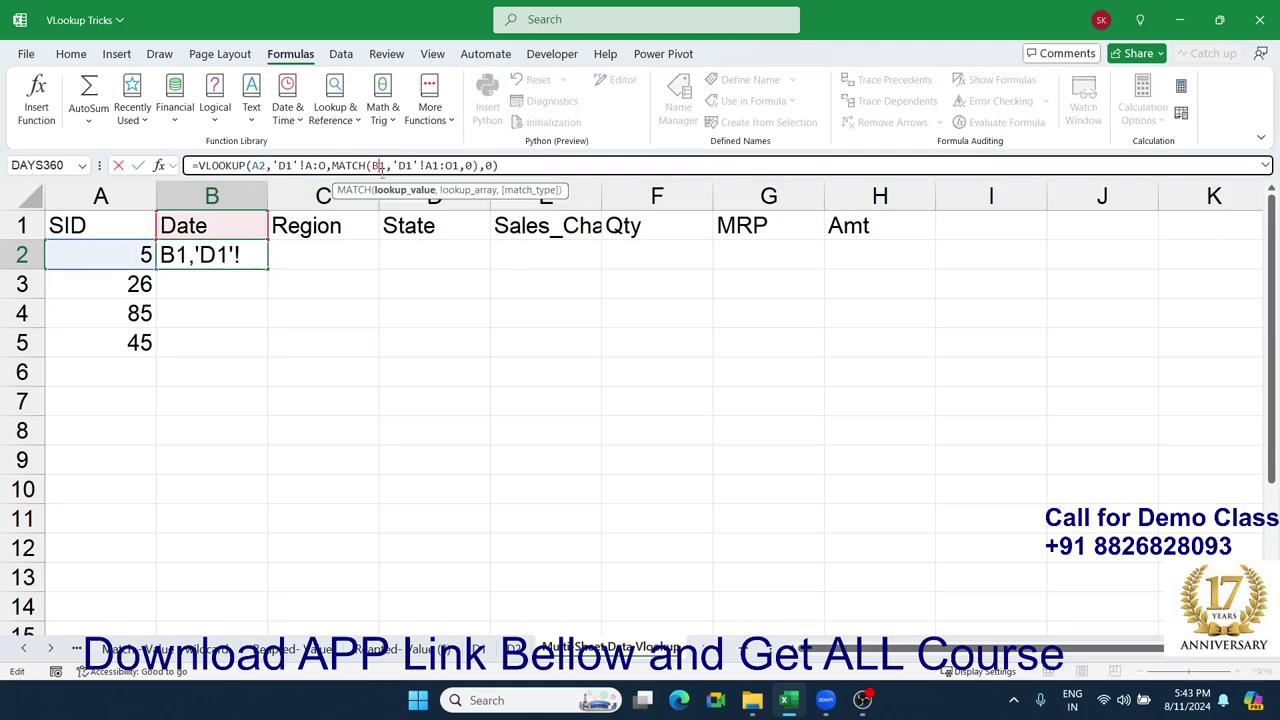
text($)
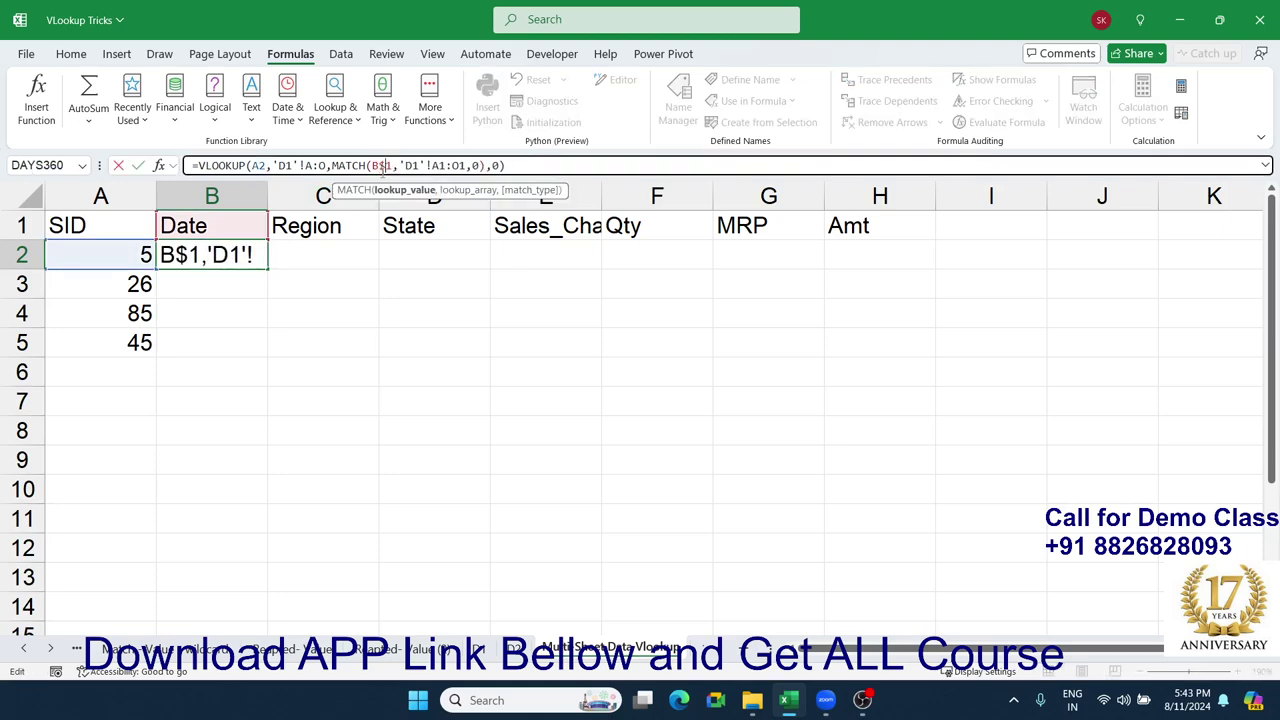
click(440, 165)
key(F4)
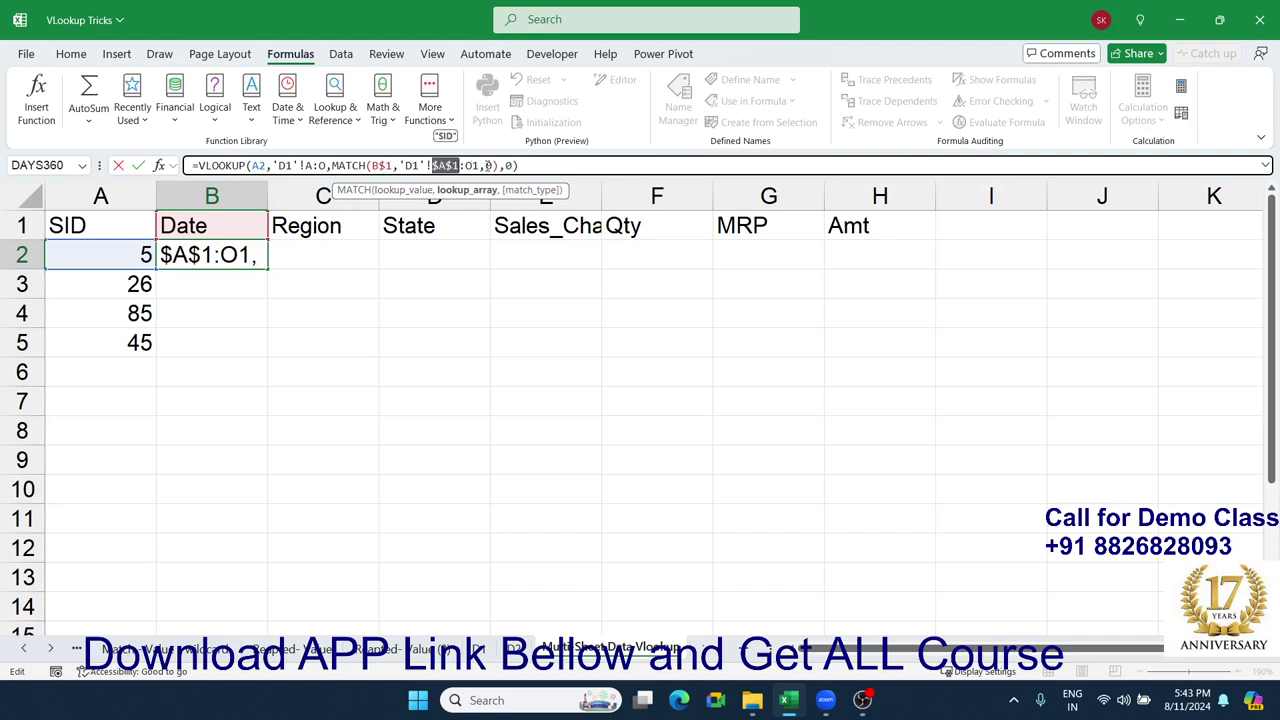
click(485, 165)
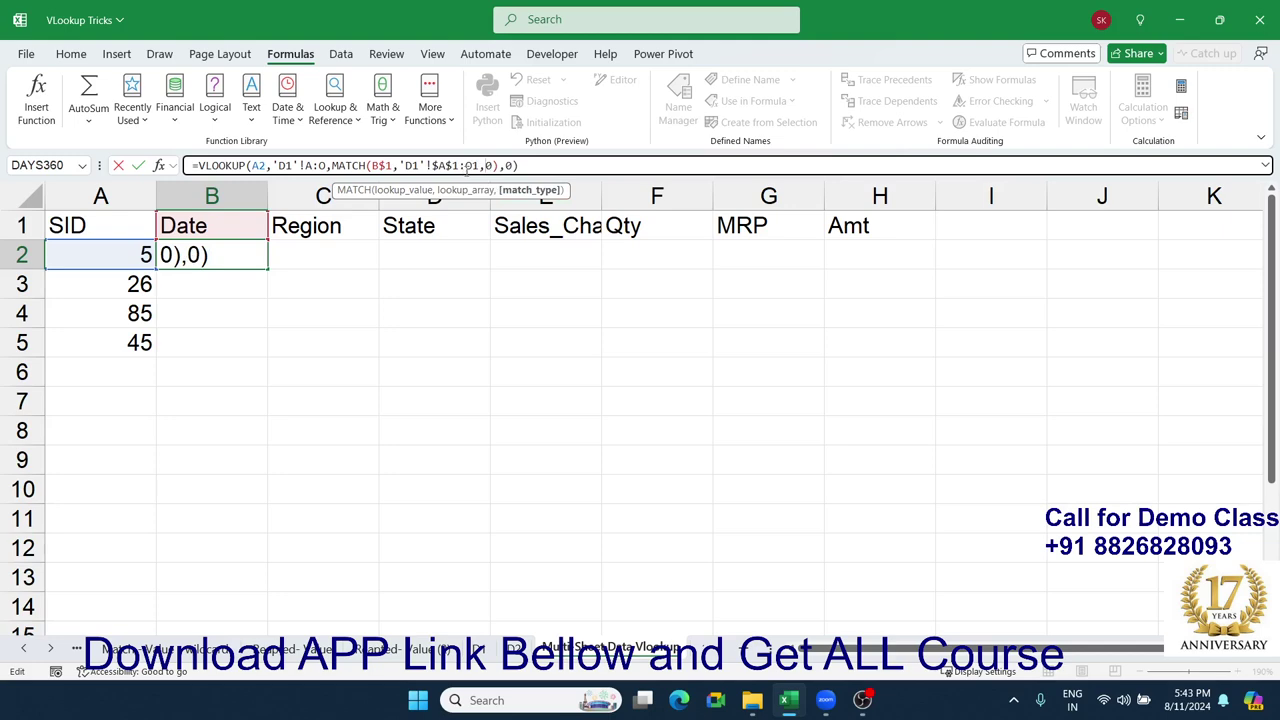
click(468, 165)
key(F4)
click(311, 165)
key(F4)
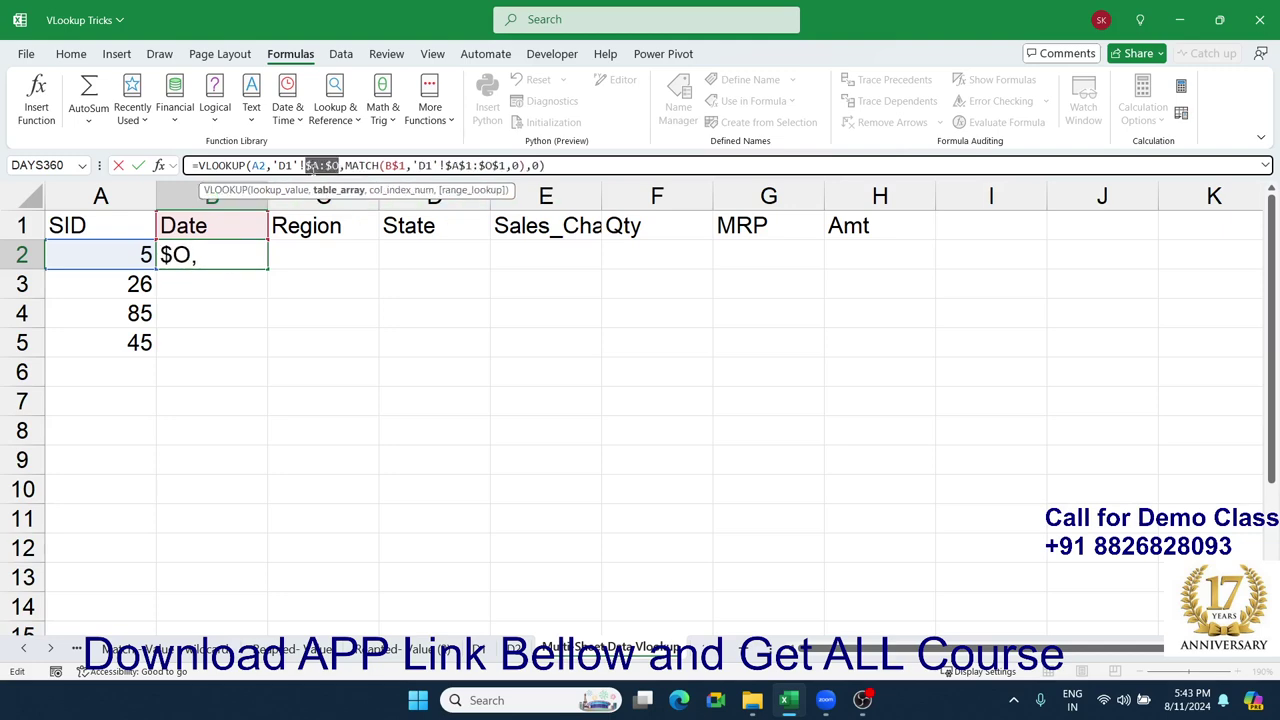
click(288, 165)
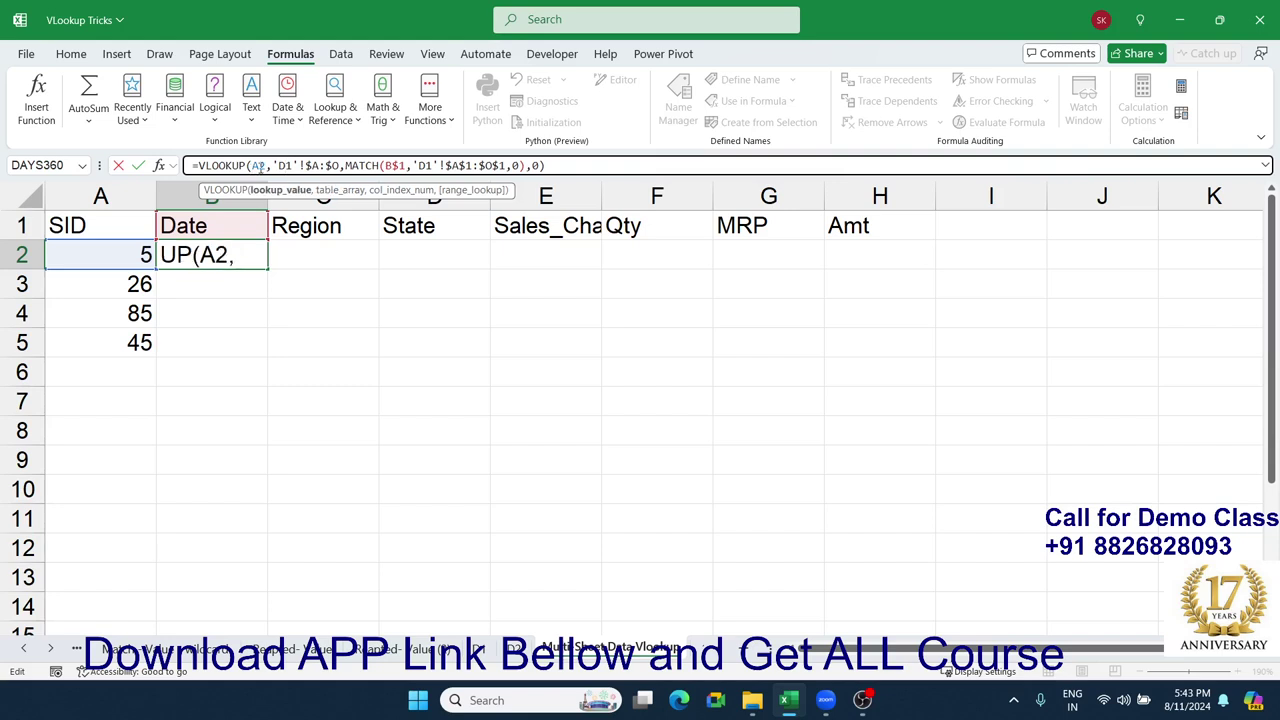
click(256, 165)
text($)
key(ctrl+Return)
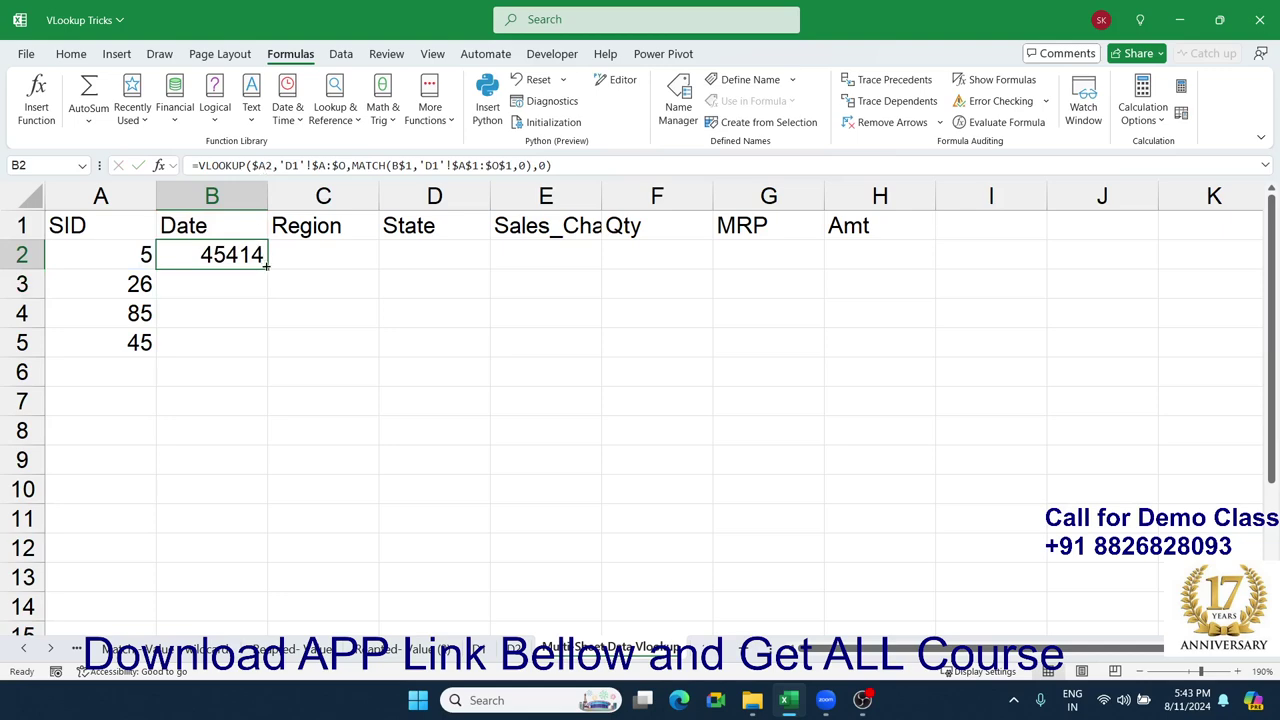
Fill the Date formula down to B5 and review the copied formulas.
drag(266, 263, 268, 352)
click(243, 313)
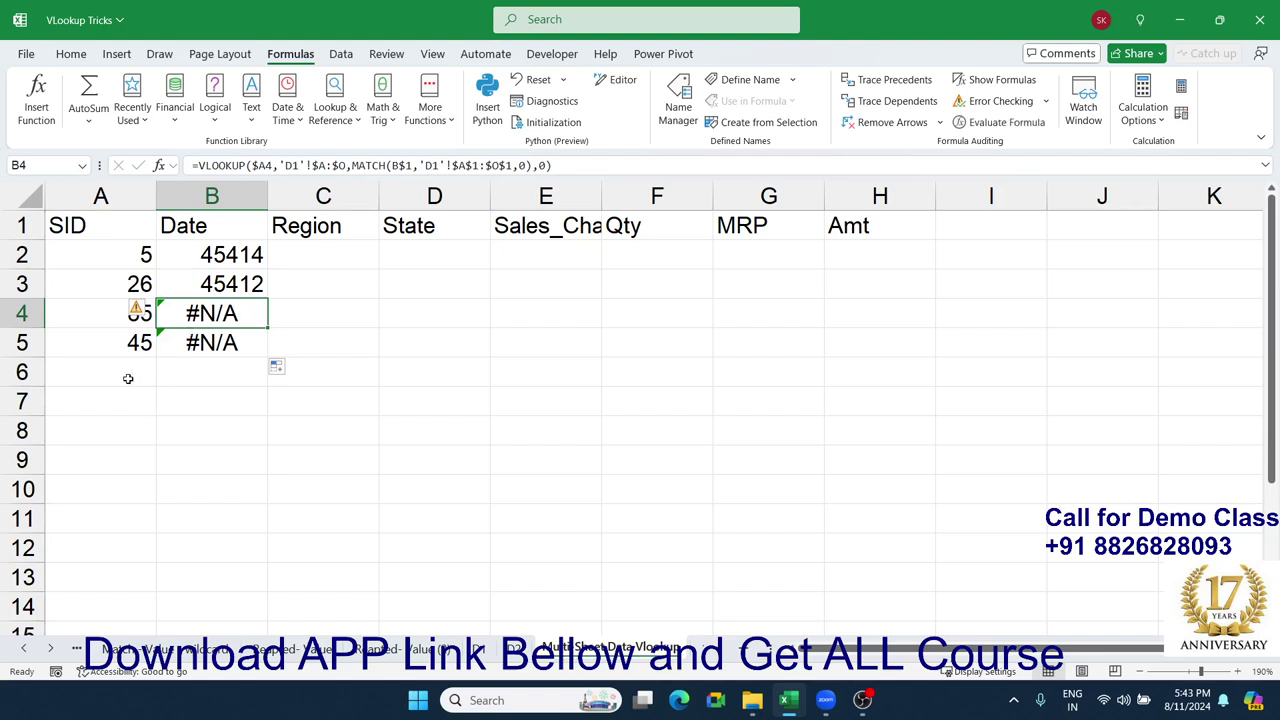
click(230, 262)
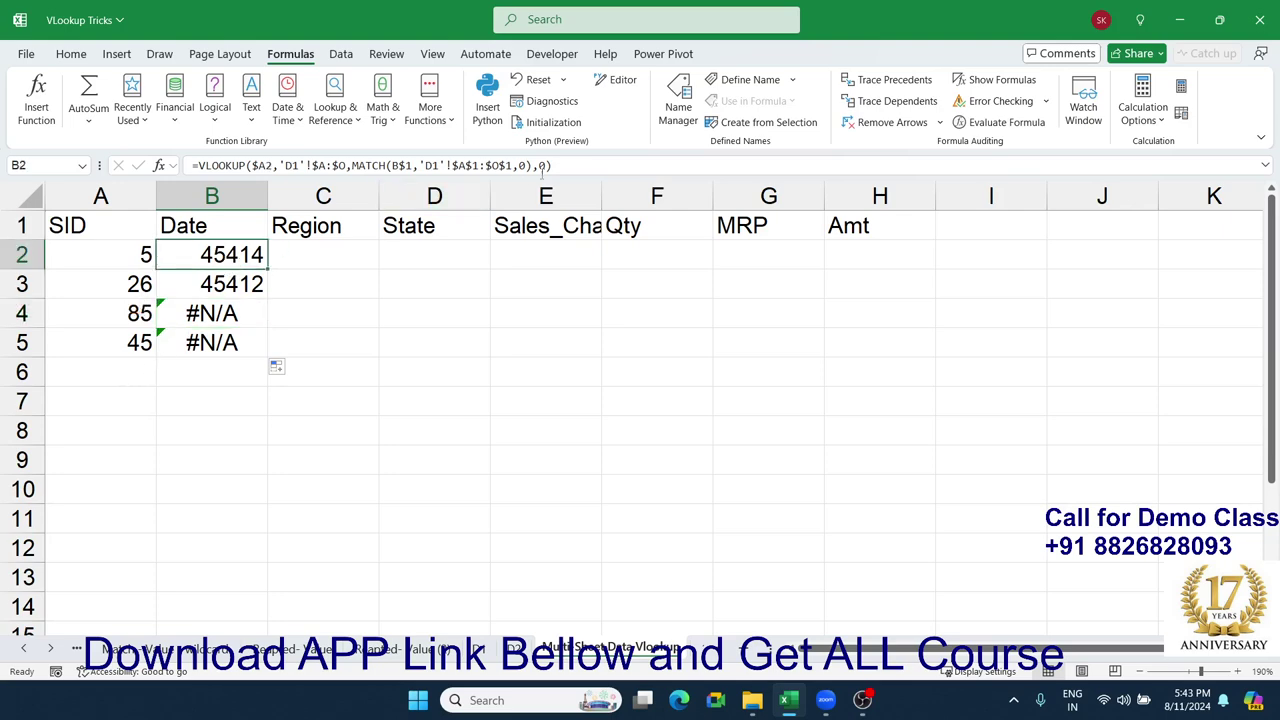
drag(570, 166, 226, 166)
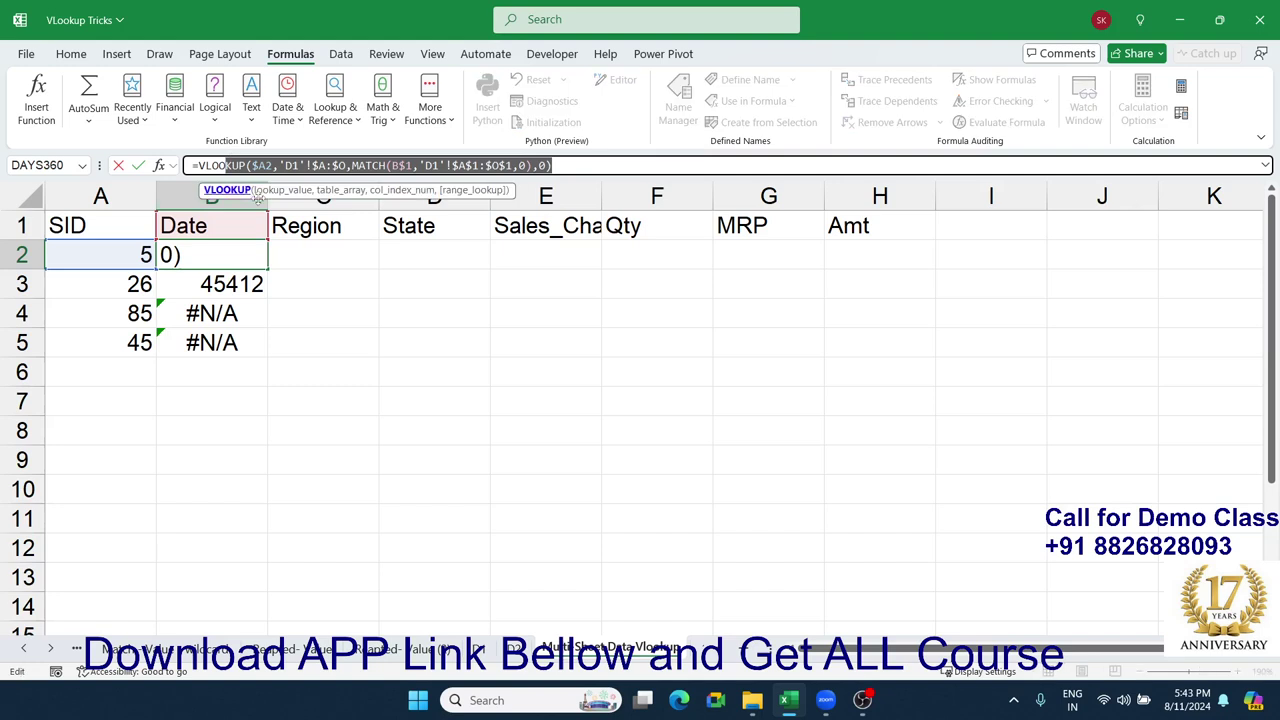
key(Escape)
Enter =VLOOKUP(A2,'D2'!A:M,2,0) in Region cell C2.
click(340, 260)
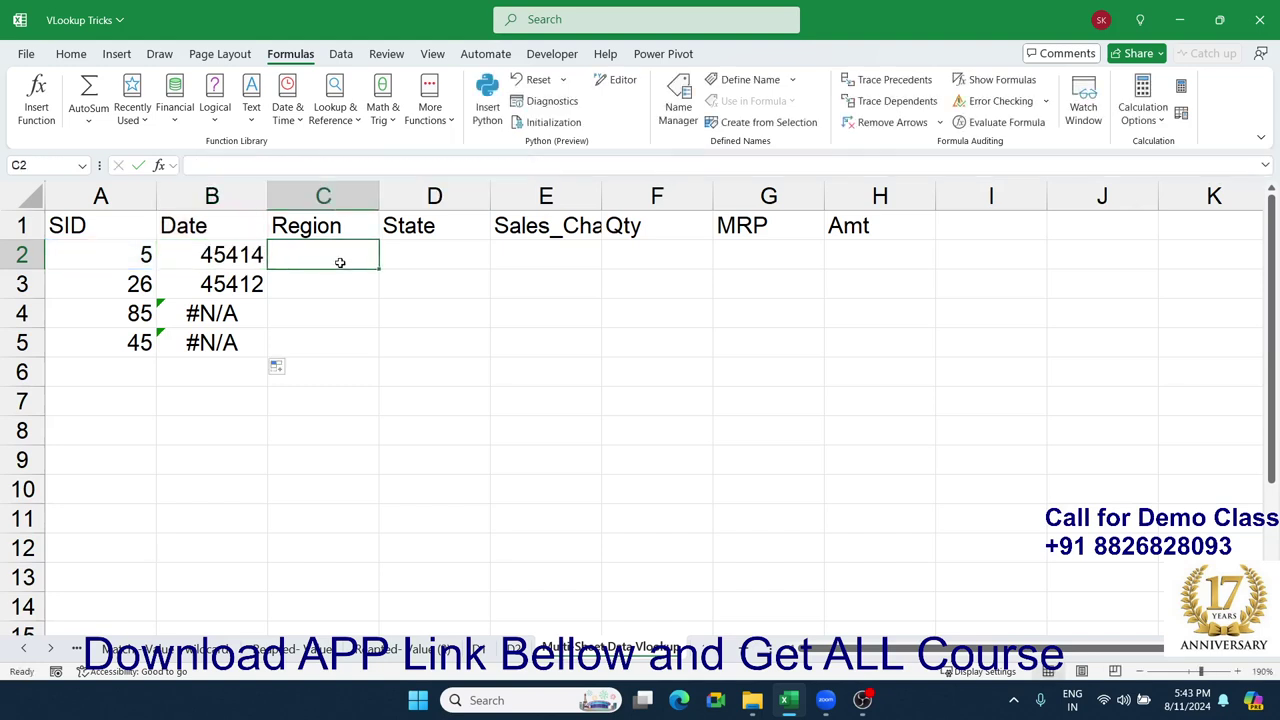
text(=v)
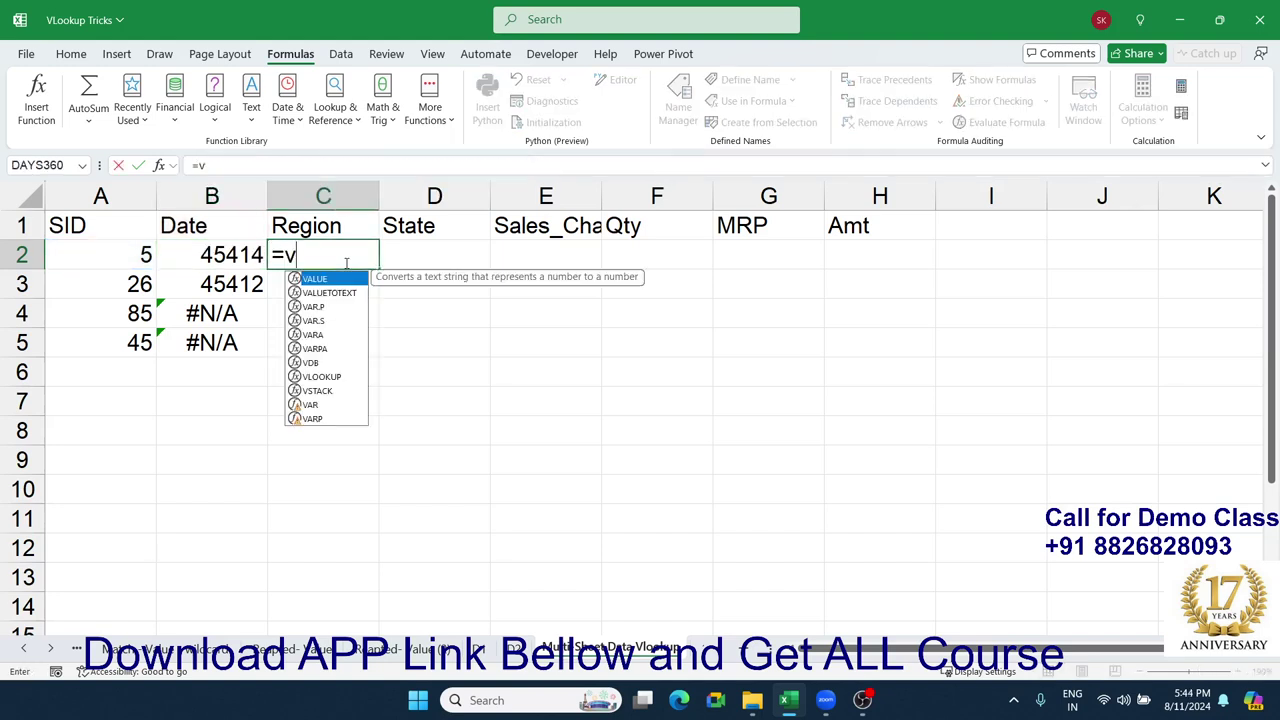
text(l)
key(Tab)
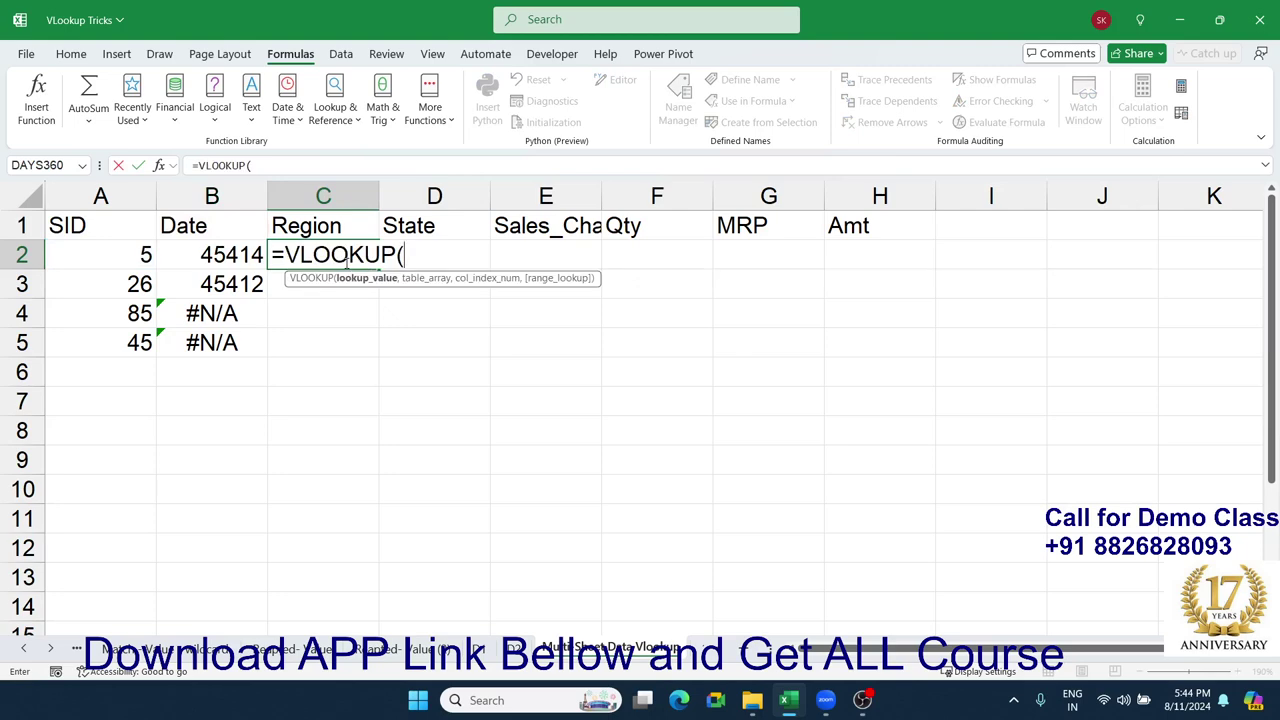
key(Left)
key(Left)
text(,)
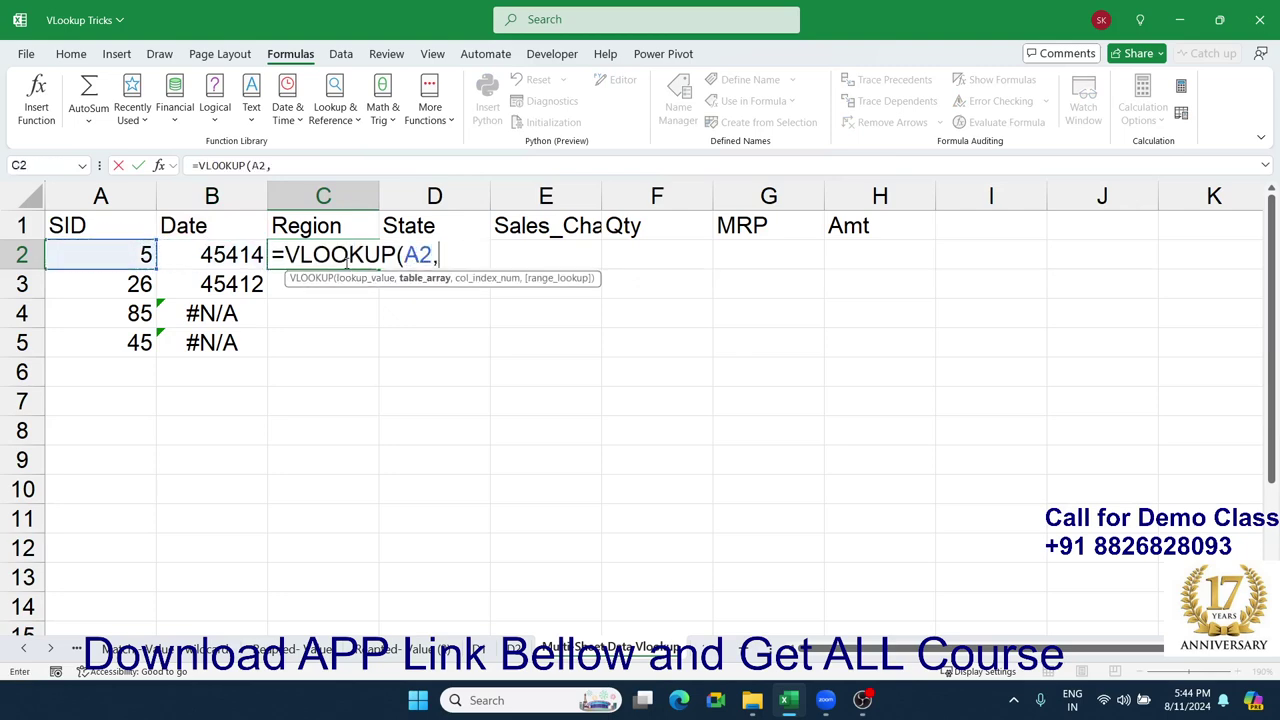
click(487, 650)
click(505, 648)
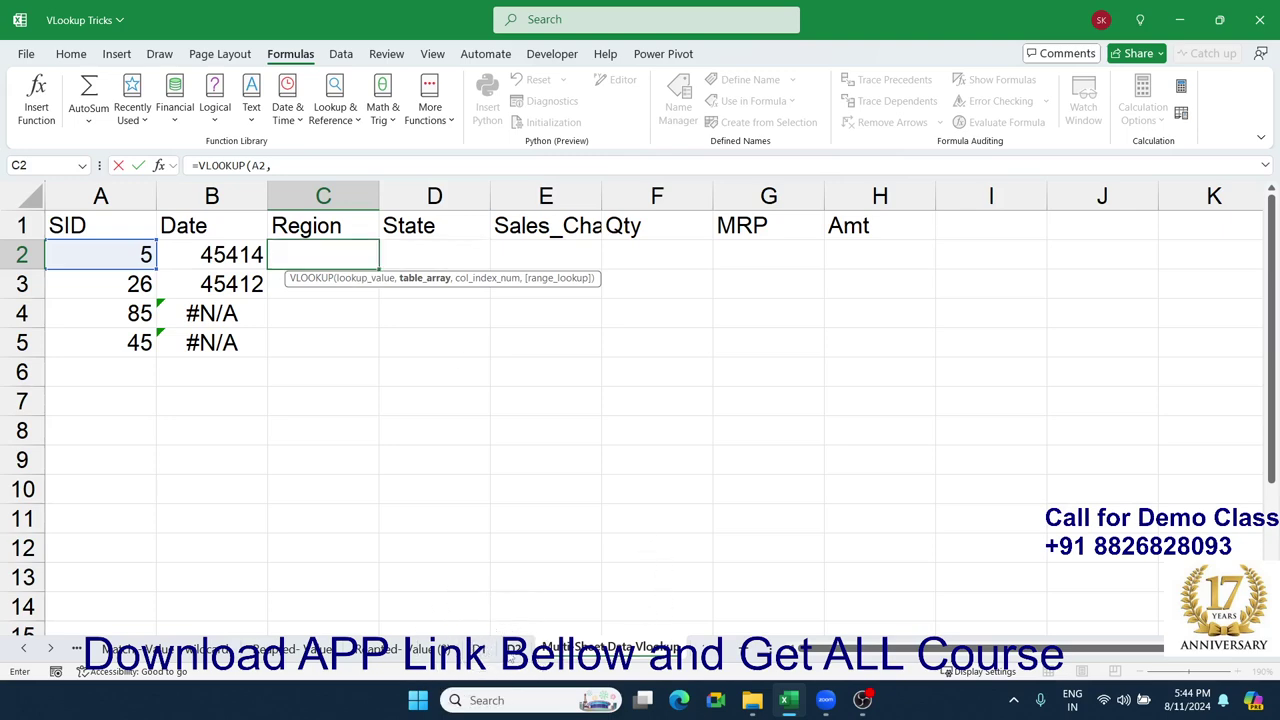
drag(63, 188, 750, 230)
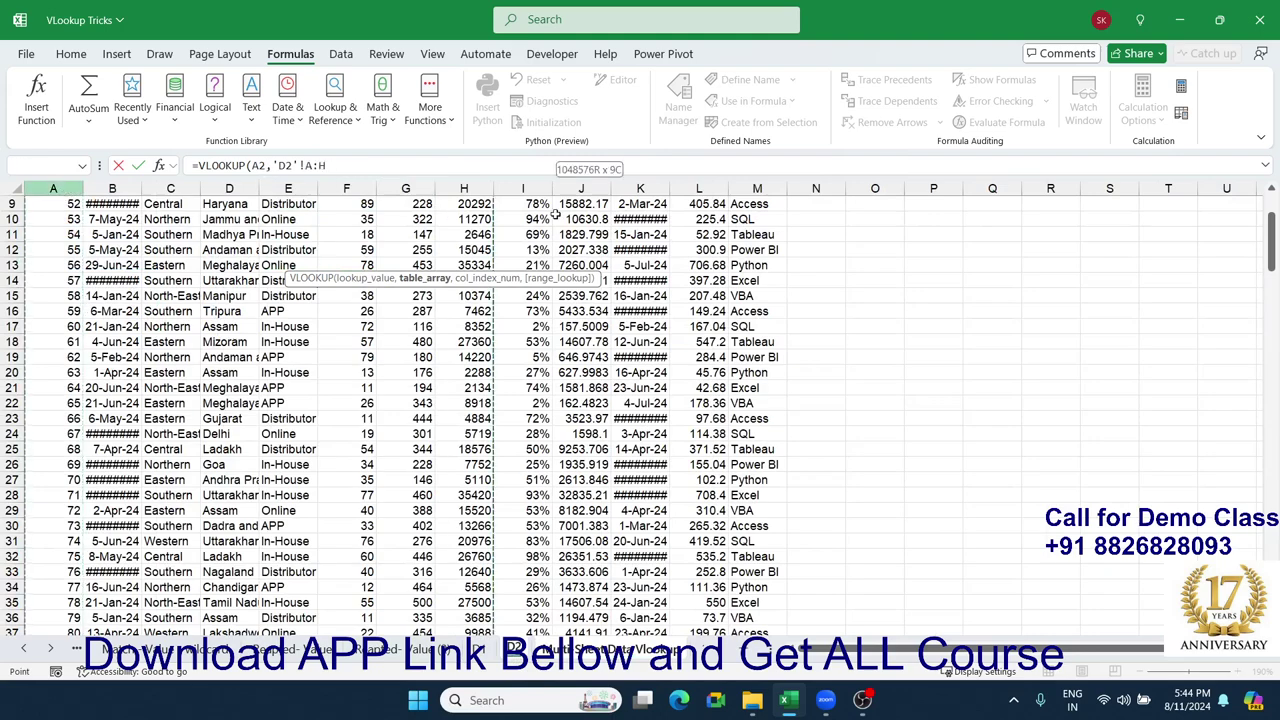
text(,2)
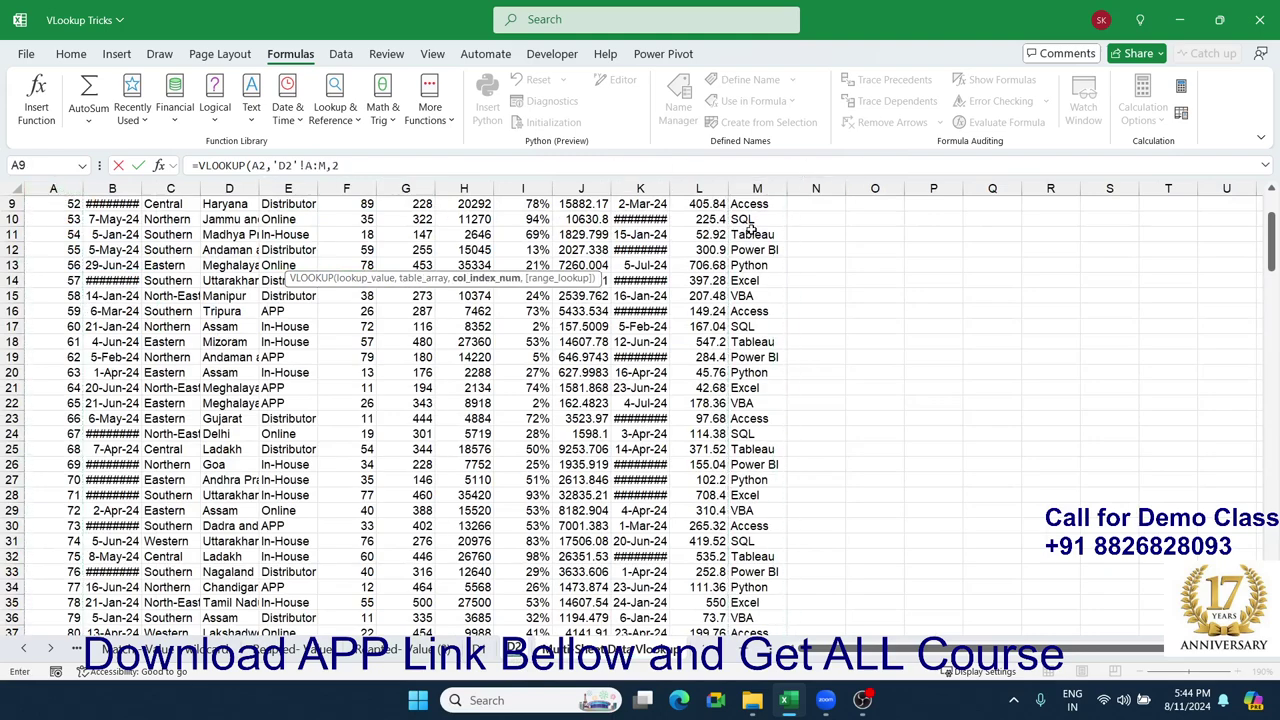
text(,0)
key(Return)
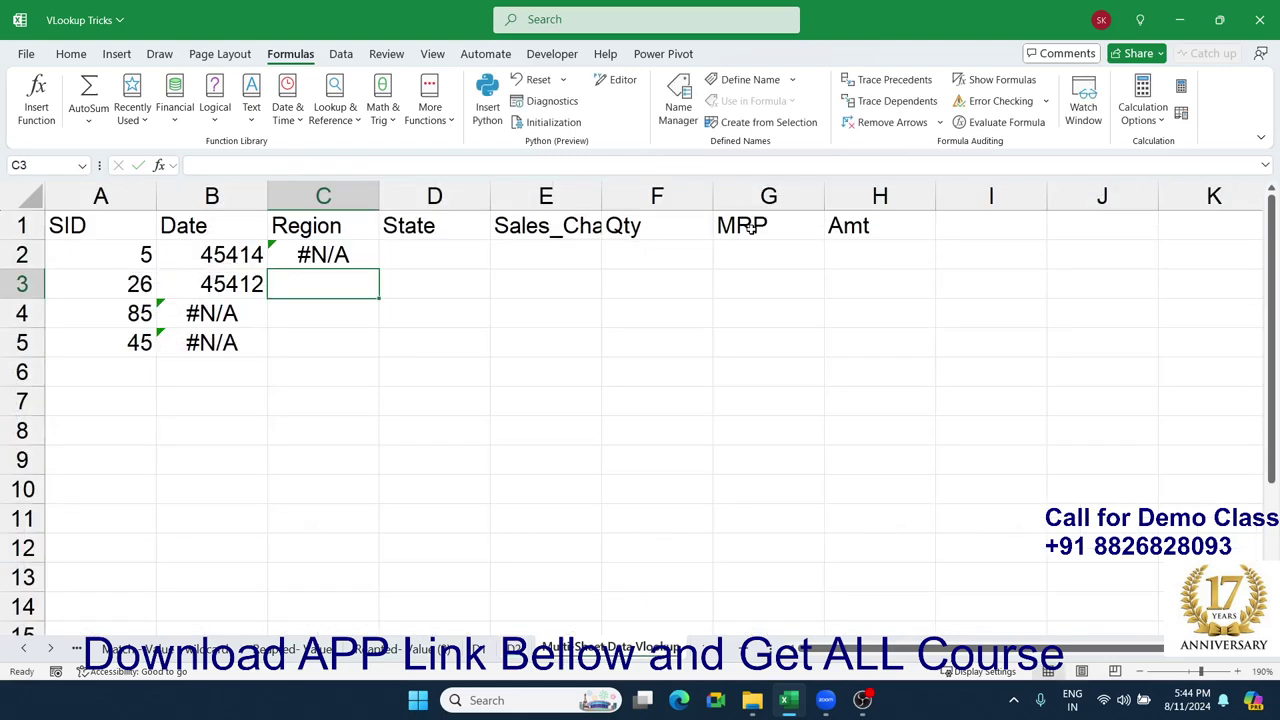
key(Up)
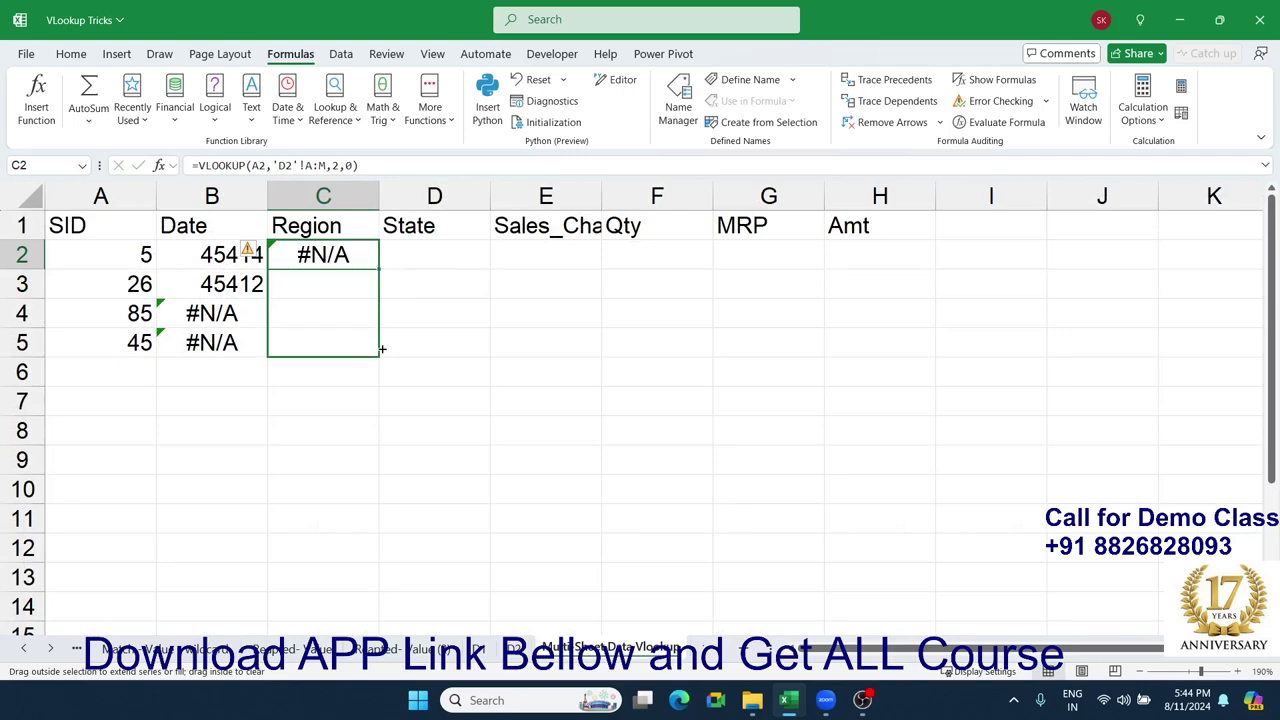
Fill the Region formula down to C5 and compare it with B2's formula.
mouse_move(379, 270)
mouse_down()
mouse_move(383, 345)
mouse_move(350, 343)
mouse_up()
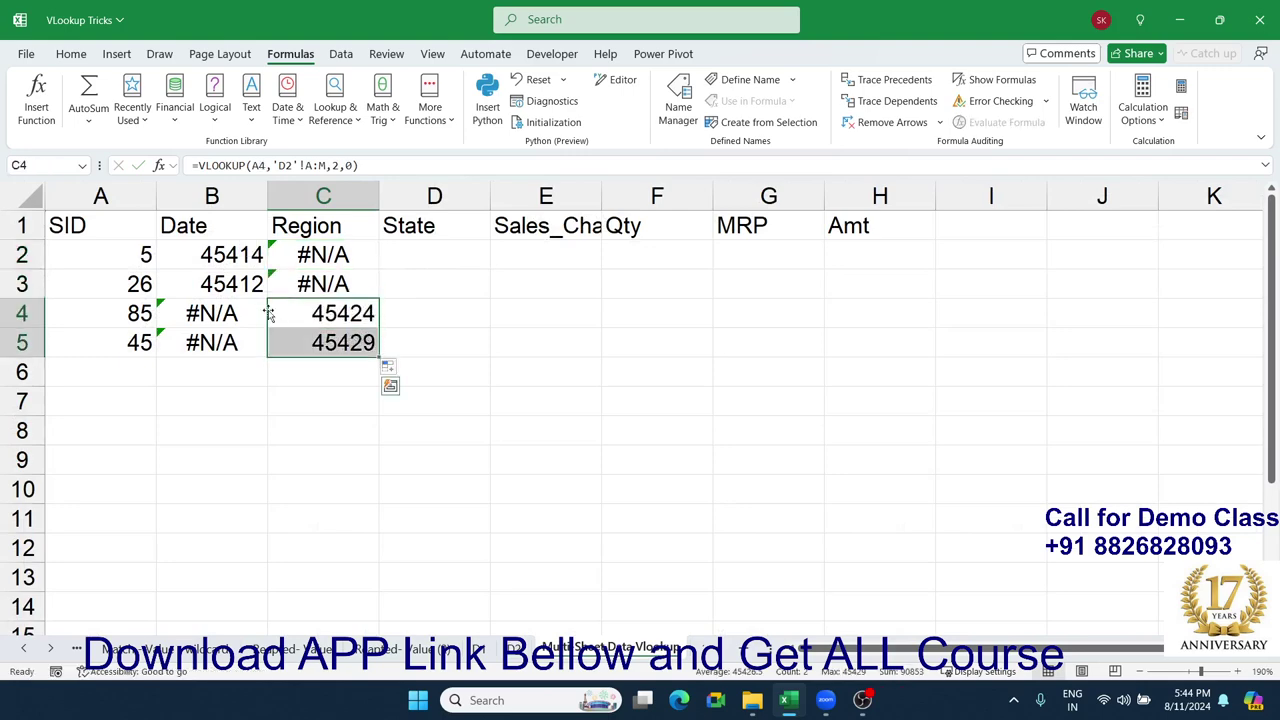
drag(220, 255, 300, 255)
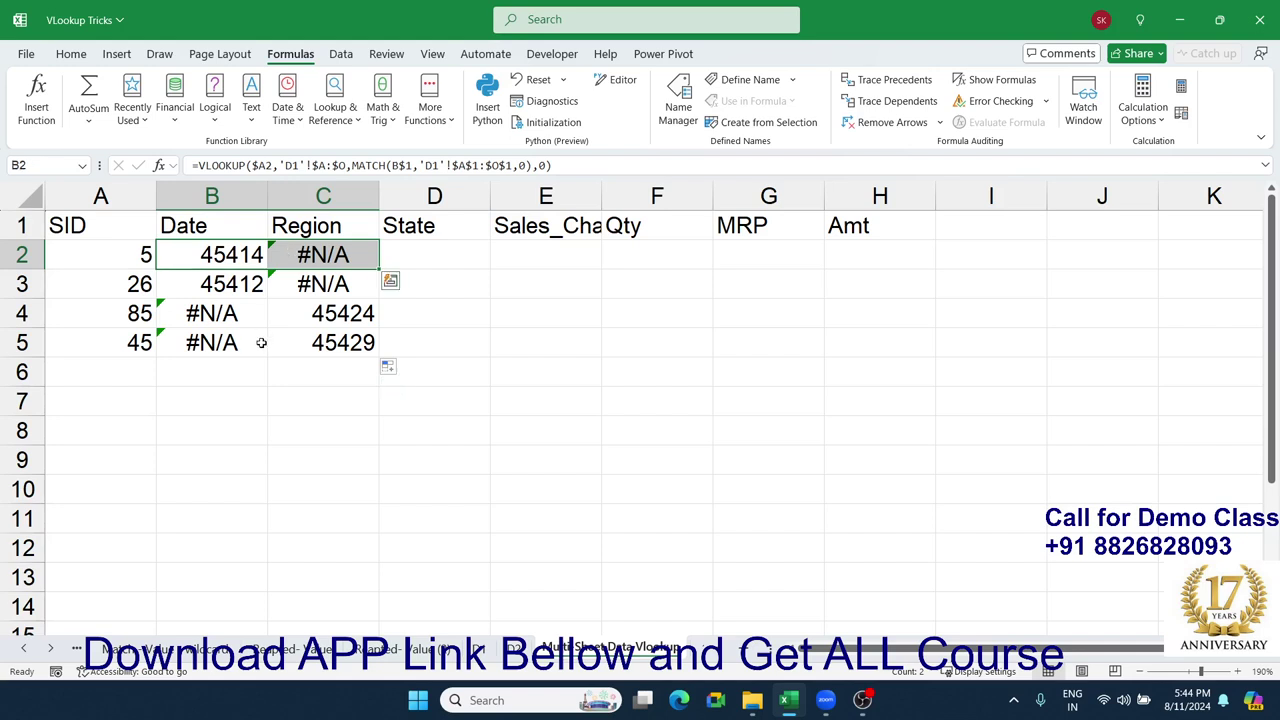
click(408, 247)
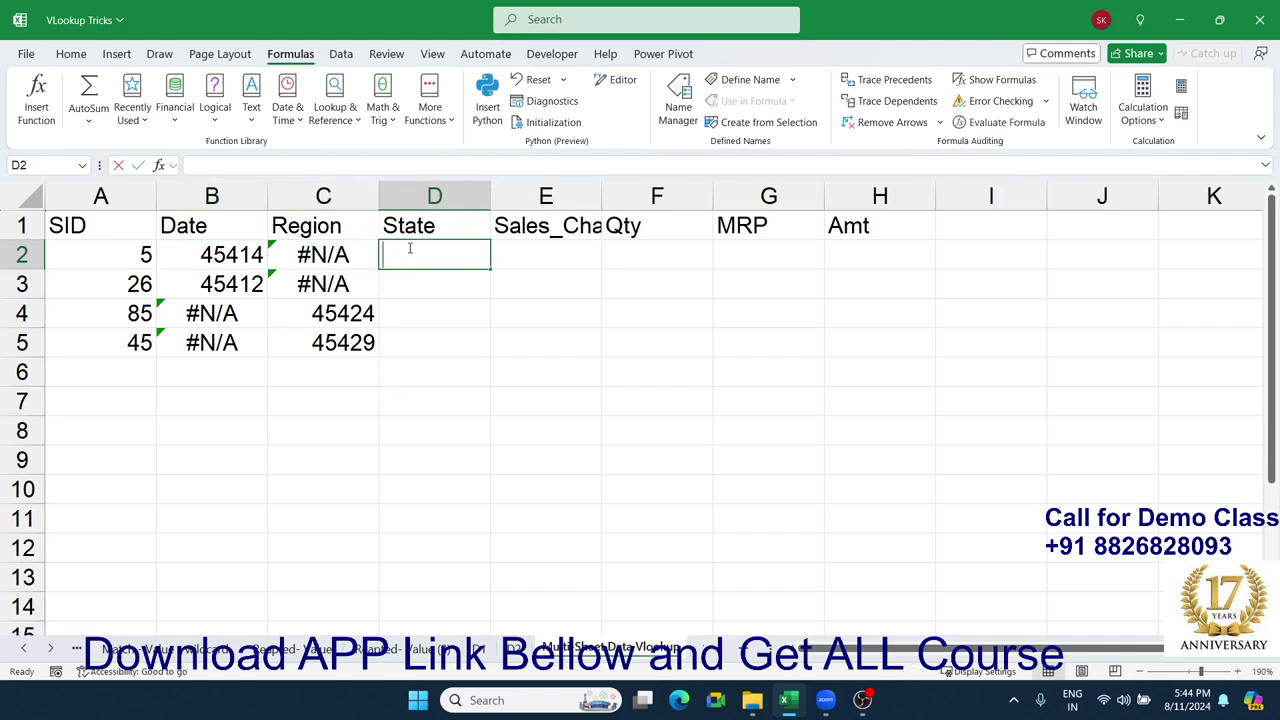
Enter =IFERROR(B2,C2) in State cell D2.
text(=I)
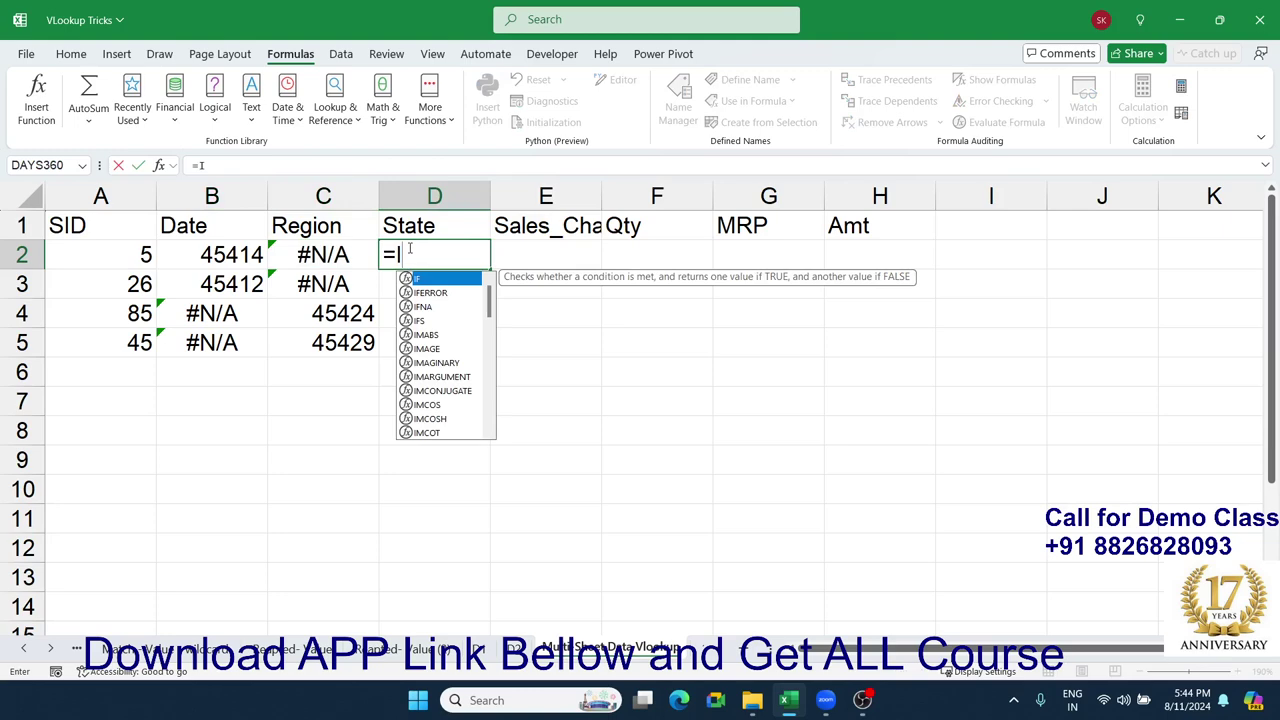
key(Down)
key(Tab)
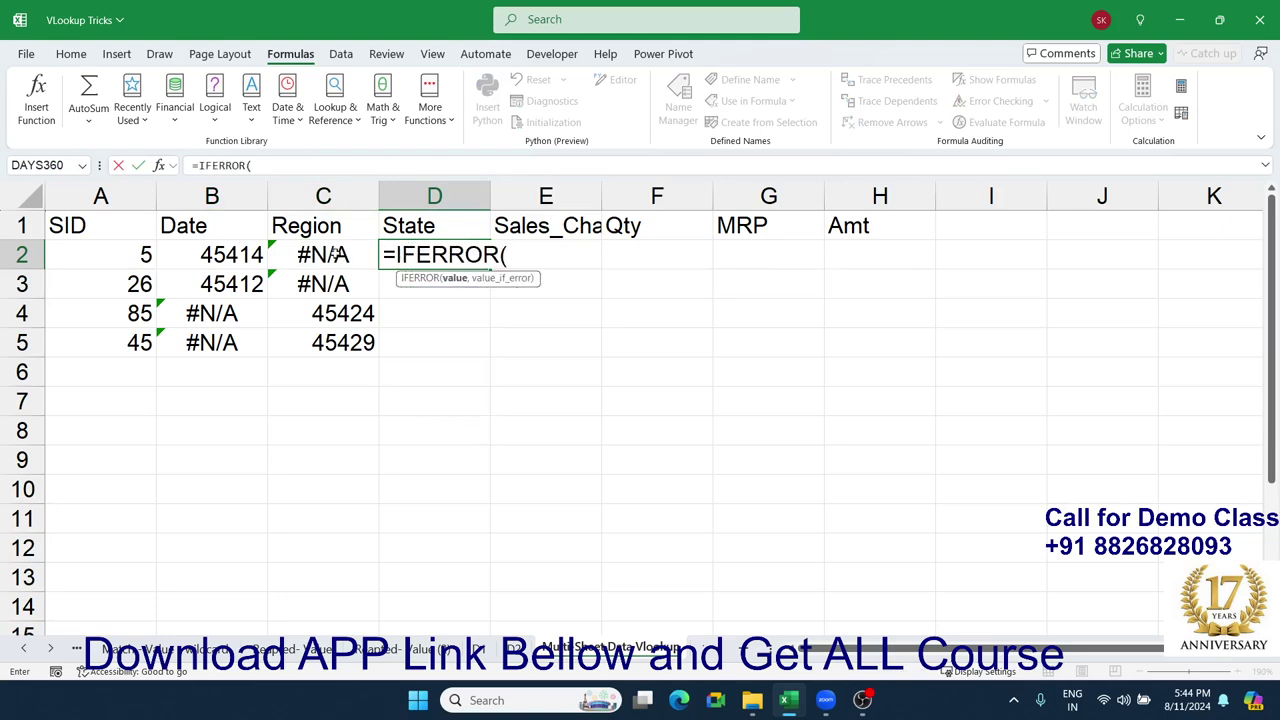
click(184, 260)
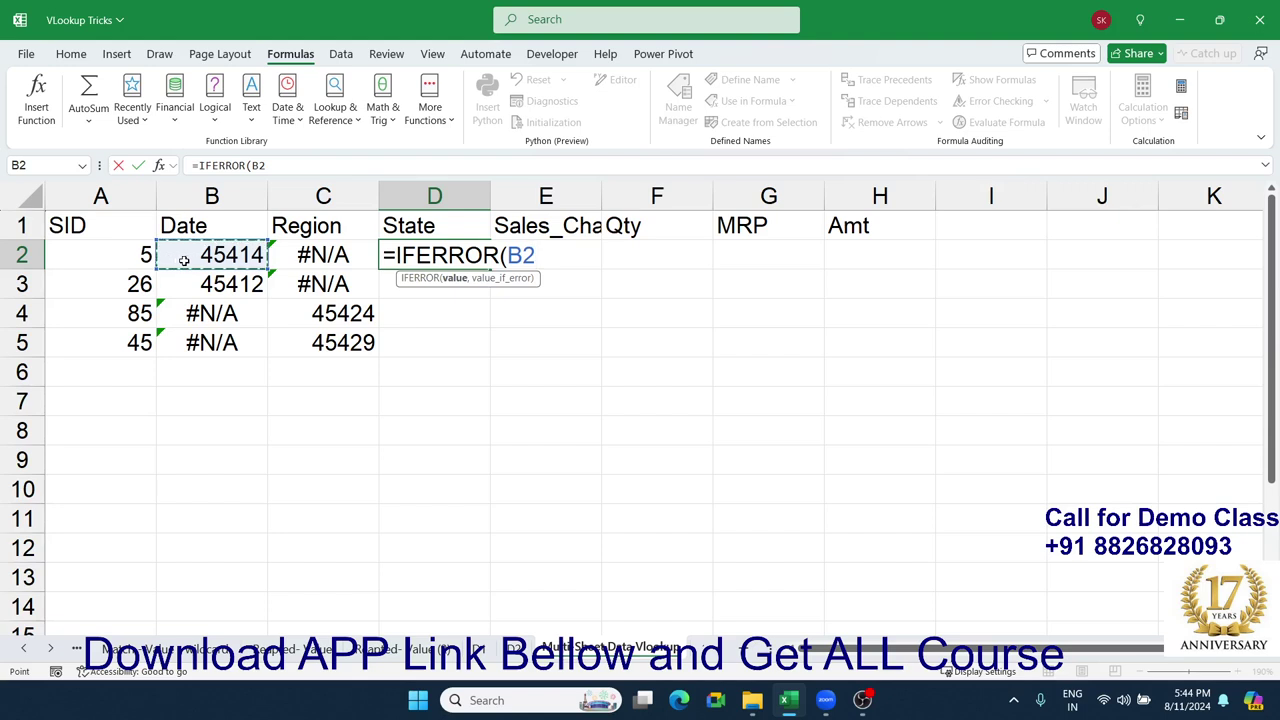
text(,)
click(307, 256)
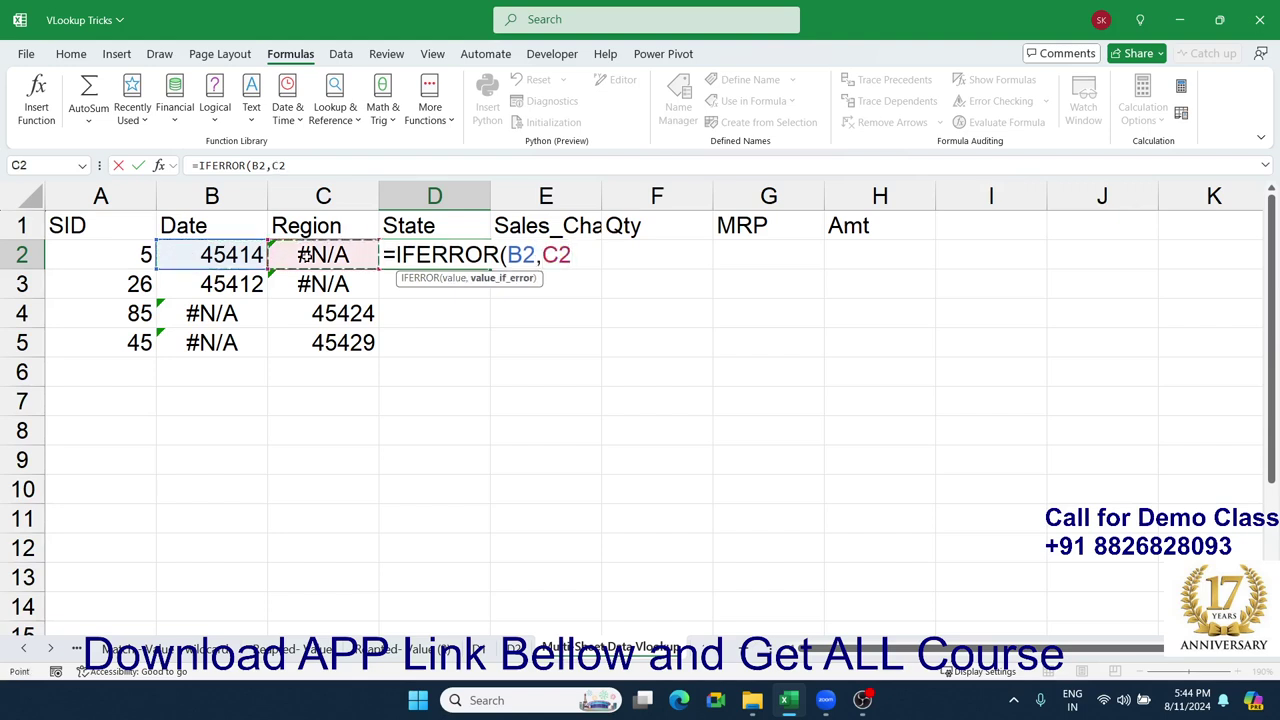
key(Return)
click(475, 262)
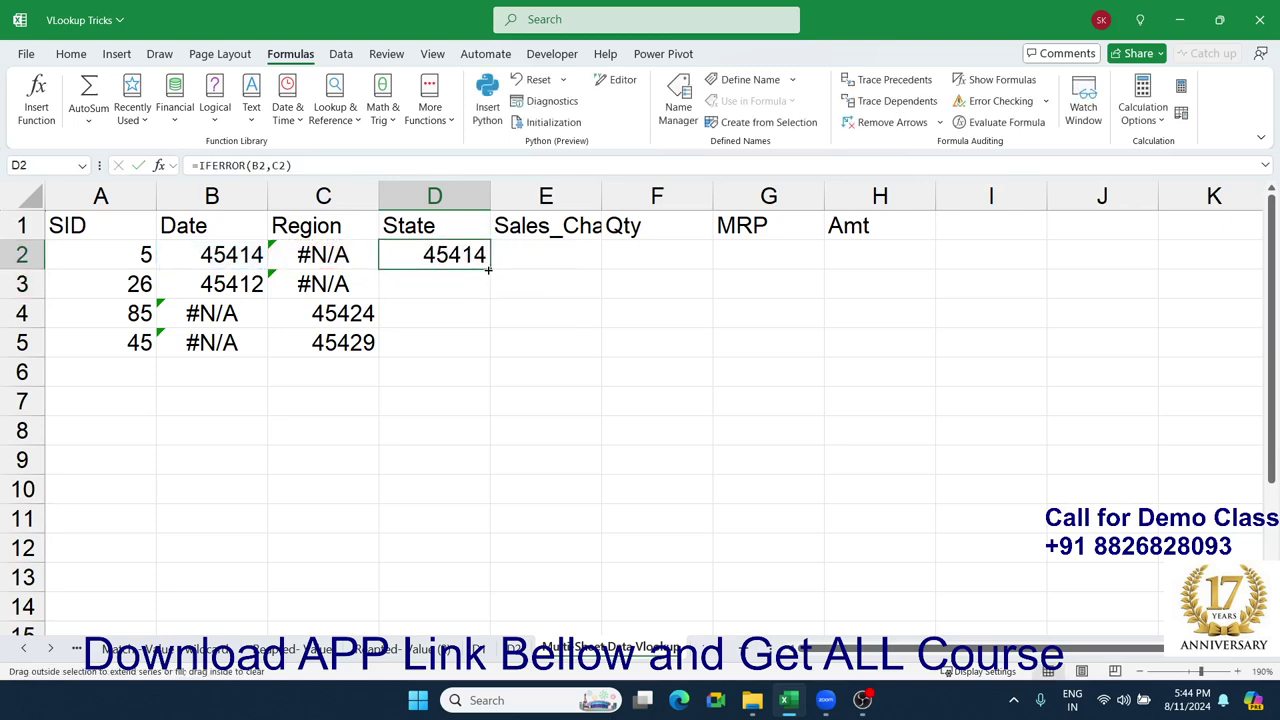
Fill the IFERROR formula down to D5 and select B2 to view its lookup.
drag(488, 269, 490, 350)
click(448, 260)
click(236, 258)
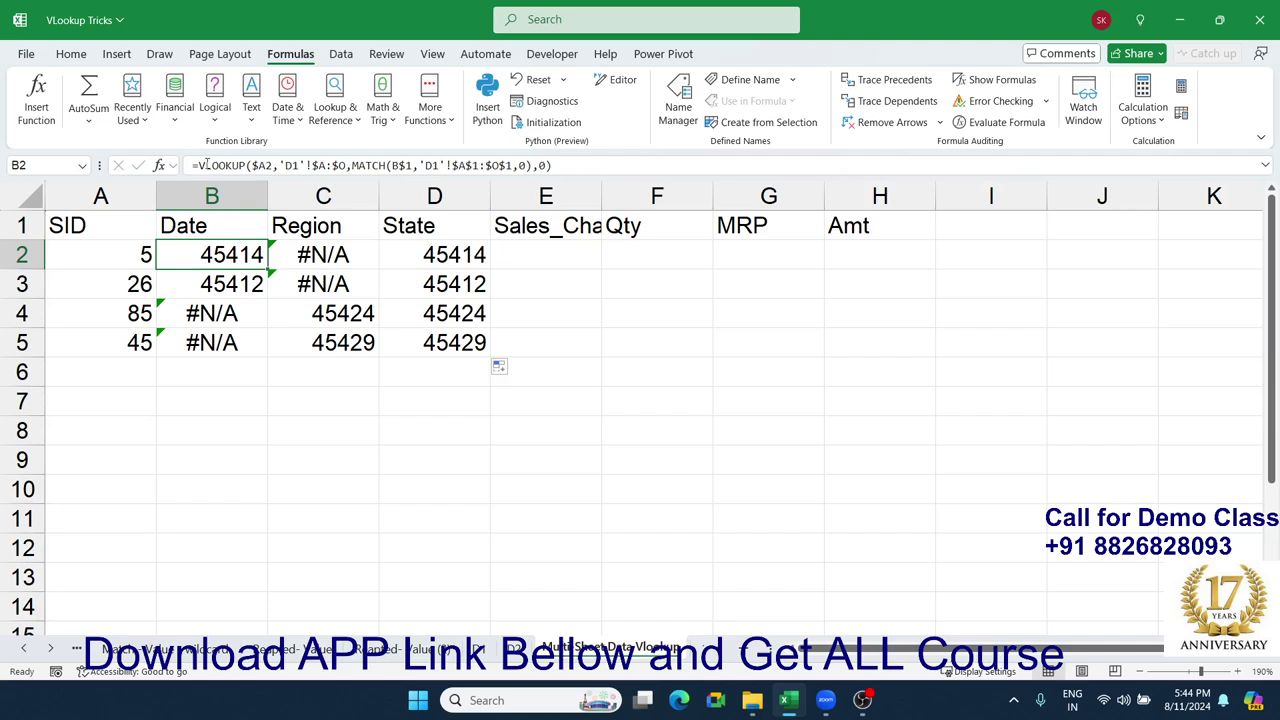
Replace the B2 reference in D2's IFERROR with B2's D1-sheet VLOOKUP.
drag(199, 167, 588, 180)
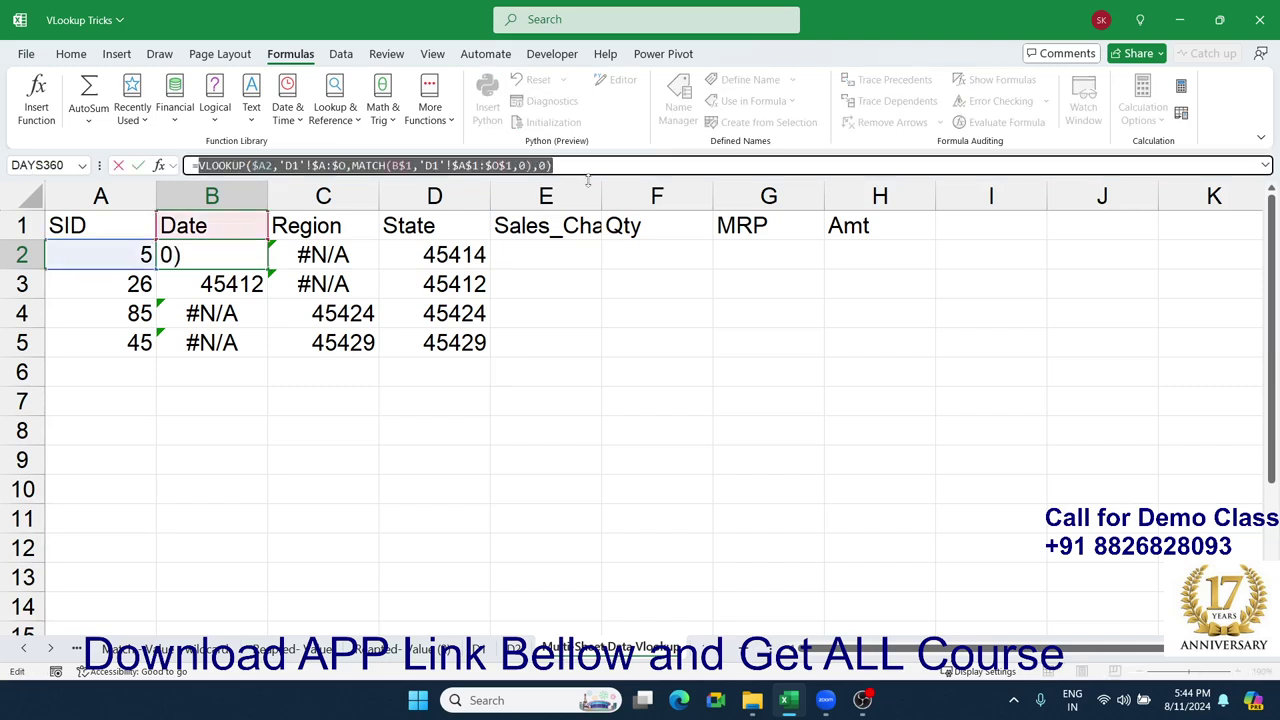
key(ctrl+c)
key(Escape)
double_click(451, 255)
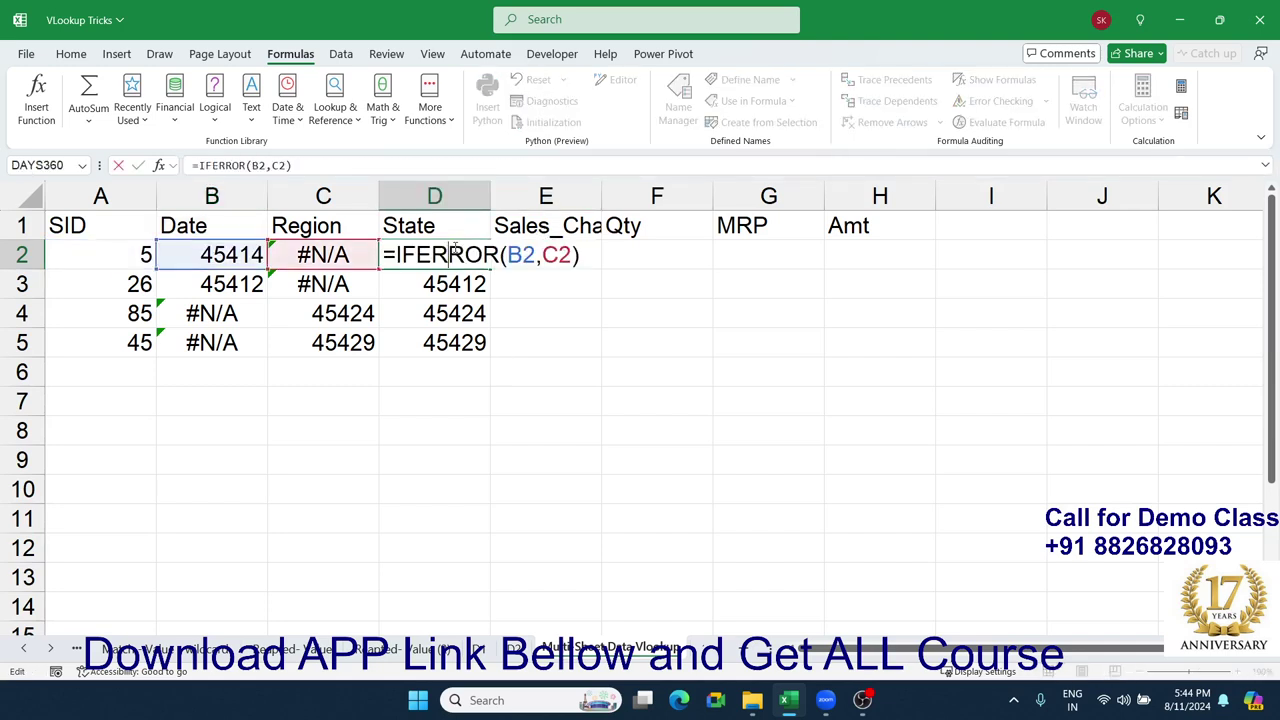
double_click(520, 255)
key(ctrl+v)
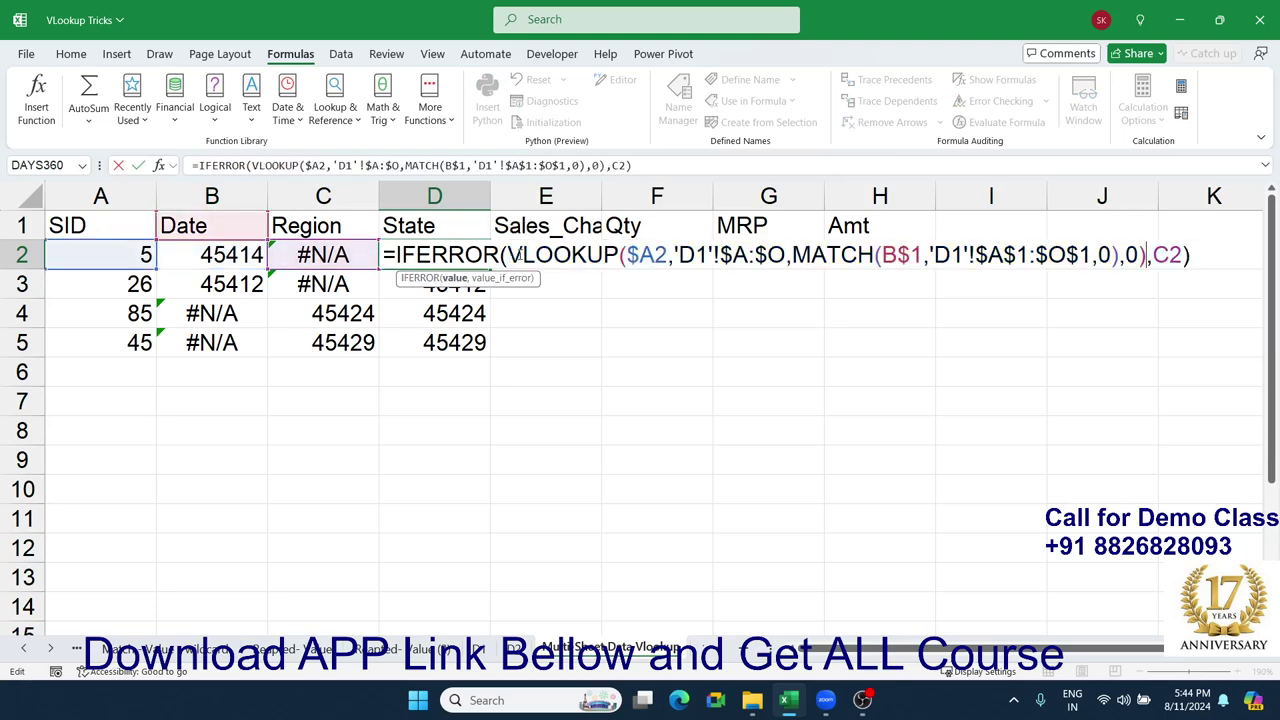
key(Return)
Replace the C2 fallback in D2's IFERROR with C2's D2-sheet VLOOKUP.
double_click(303, 255)
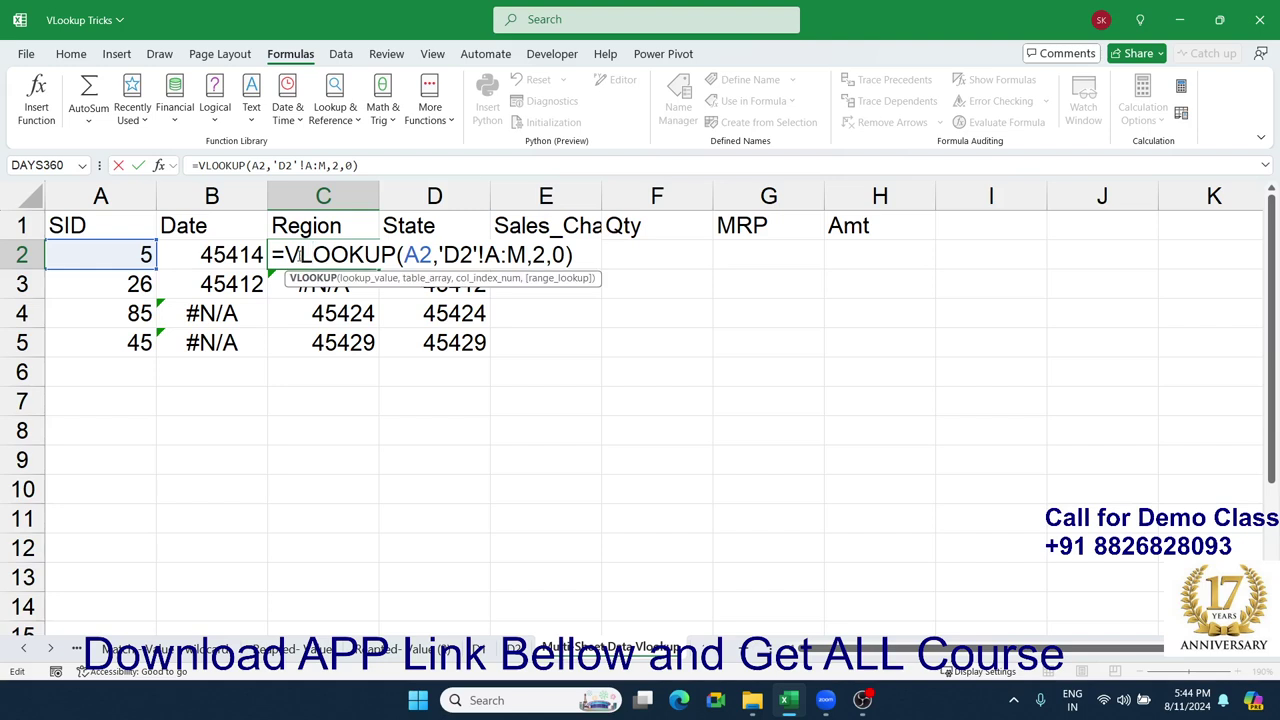
drag(287, 255, 623, 252)
key(ctrl+c)
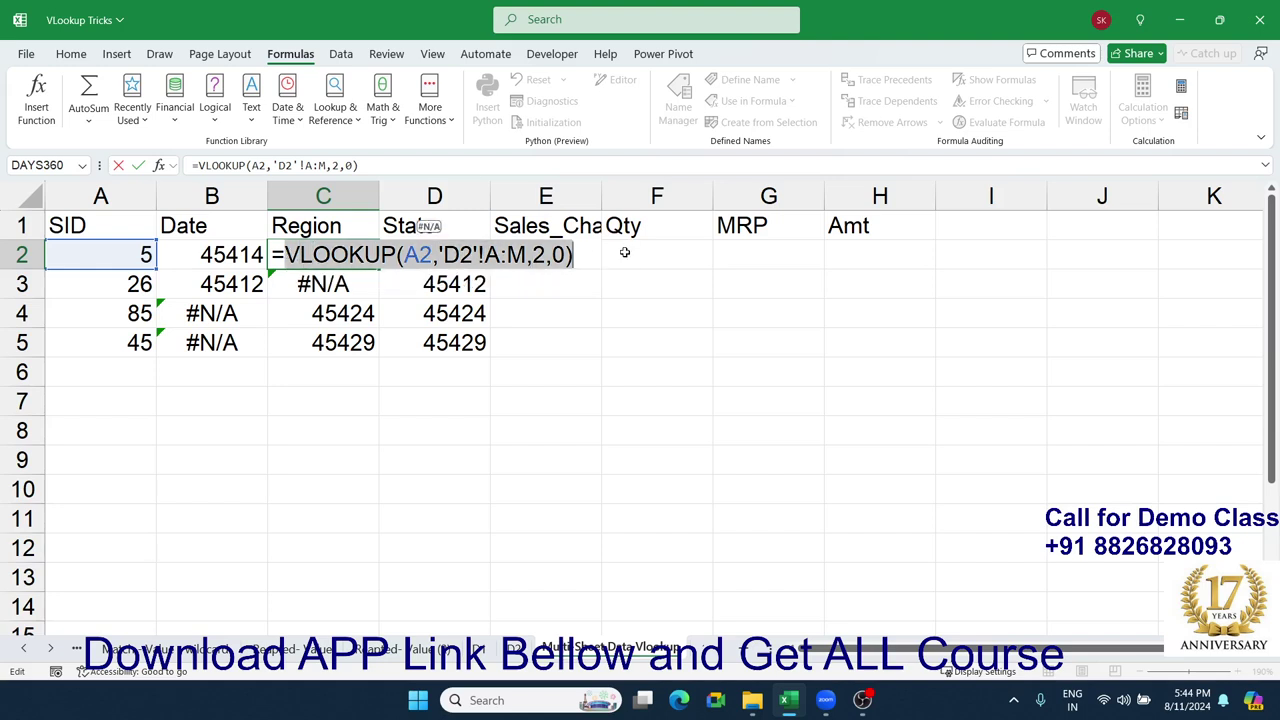
key(Escape)
double_click(480, 253)
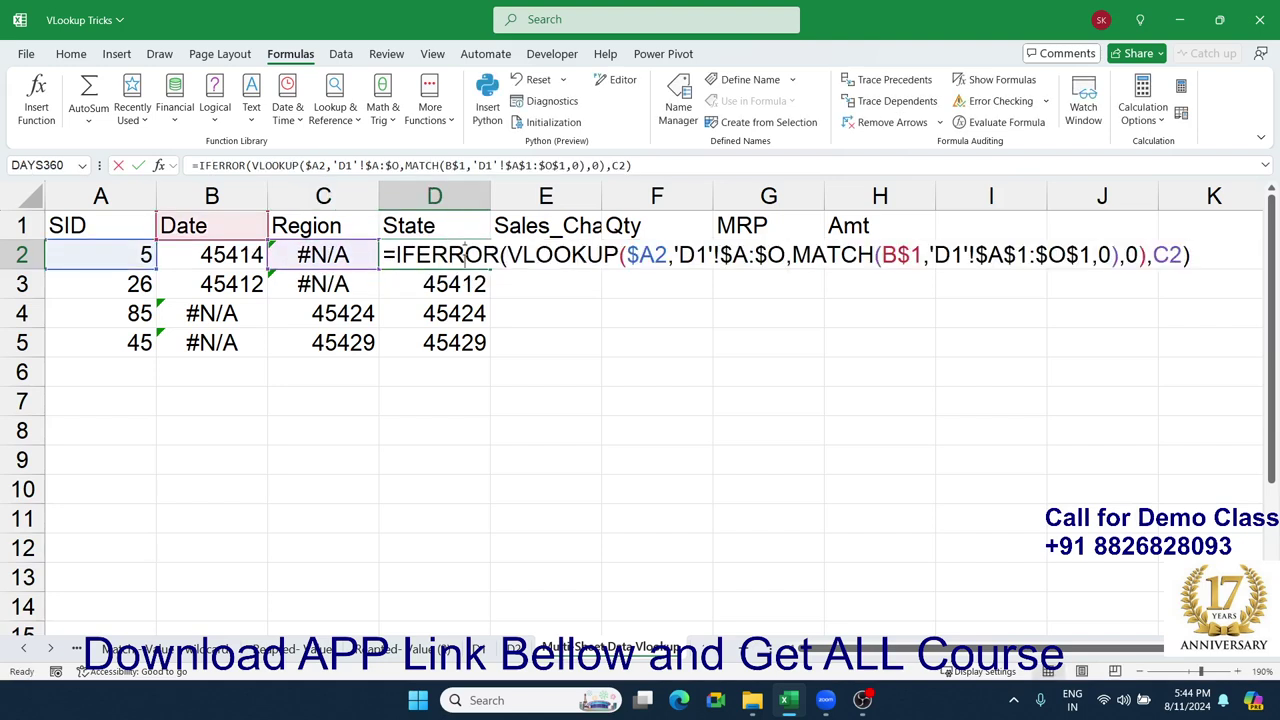
double_click(1170, 254)
key(ctrl+v)
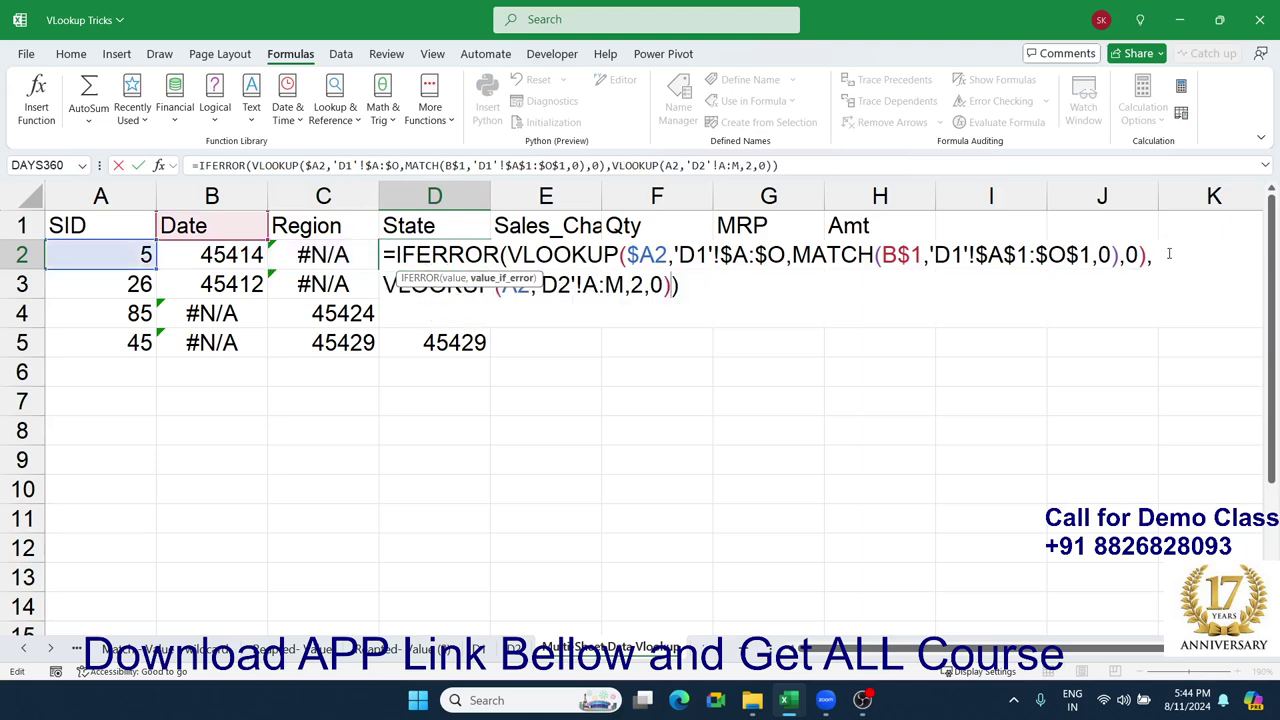
key(Return)
Move the nested IFERROR formula into B2 and fill it down to B5.
key(Up)
key(ctrl+c)
key(Left)
key(Left)
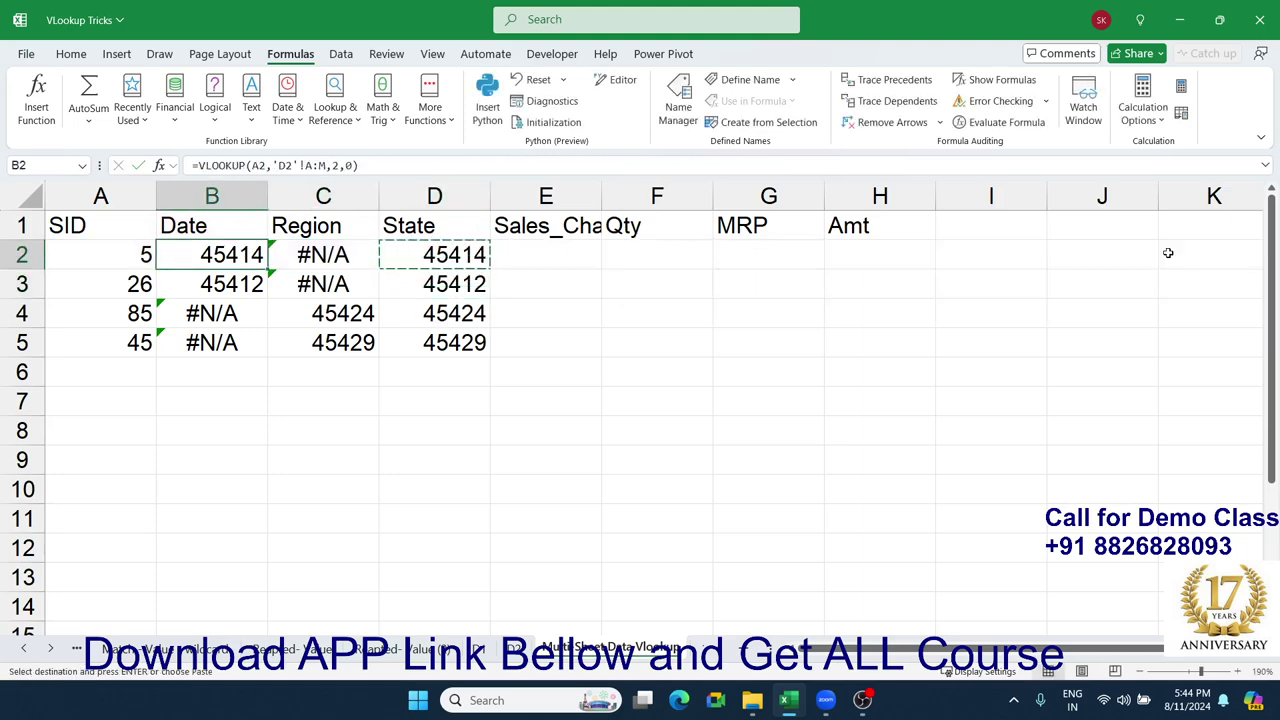
key(ctrl+v)
key(ctrl+shift+Down)
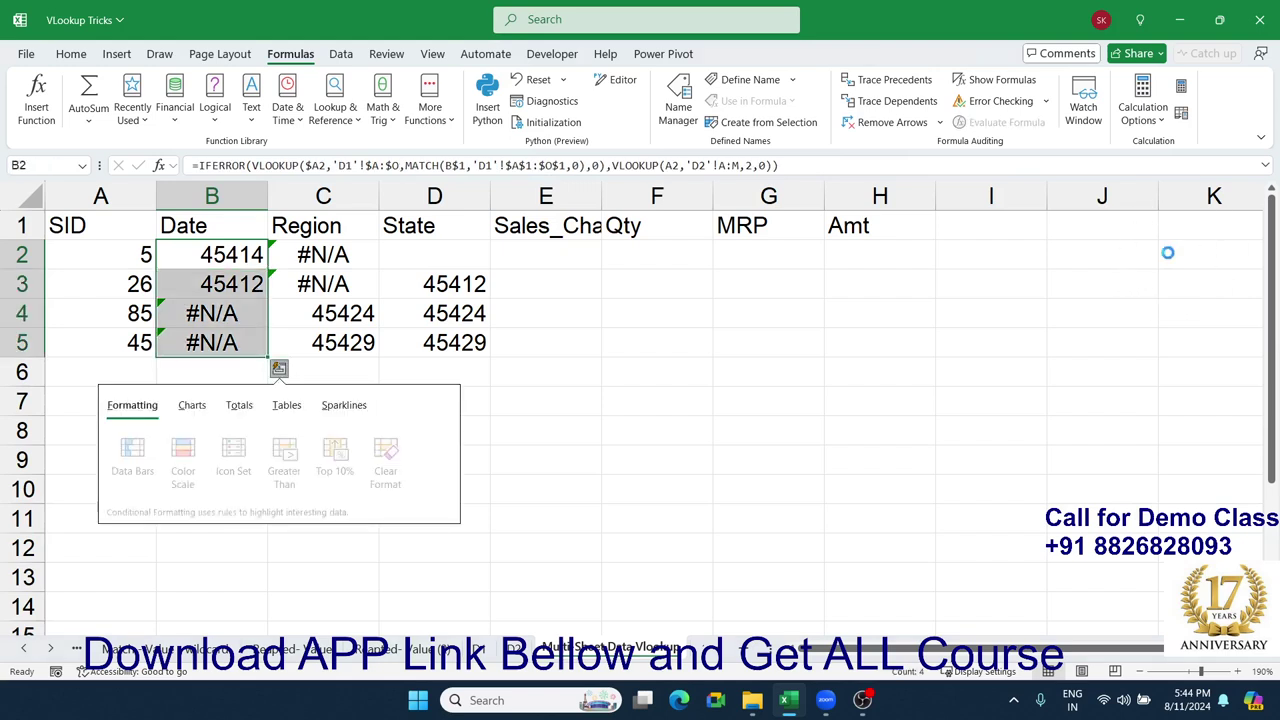
key(Right)
key(Right)
key(Escape)
key(Right)
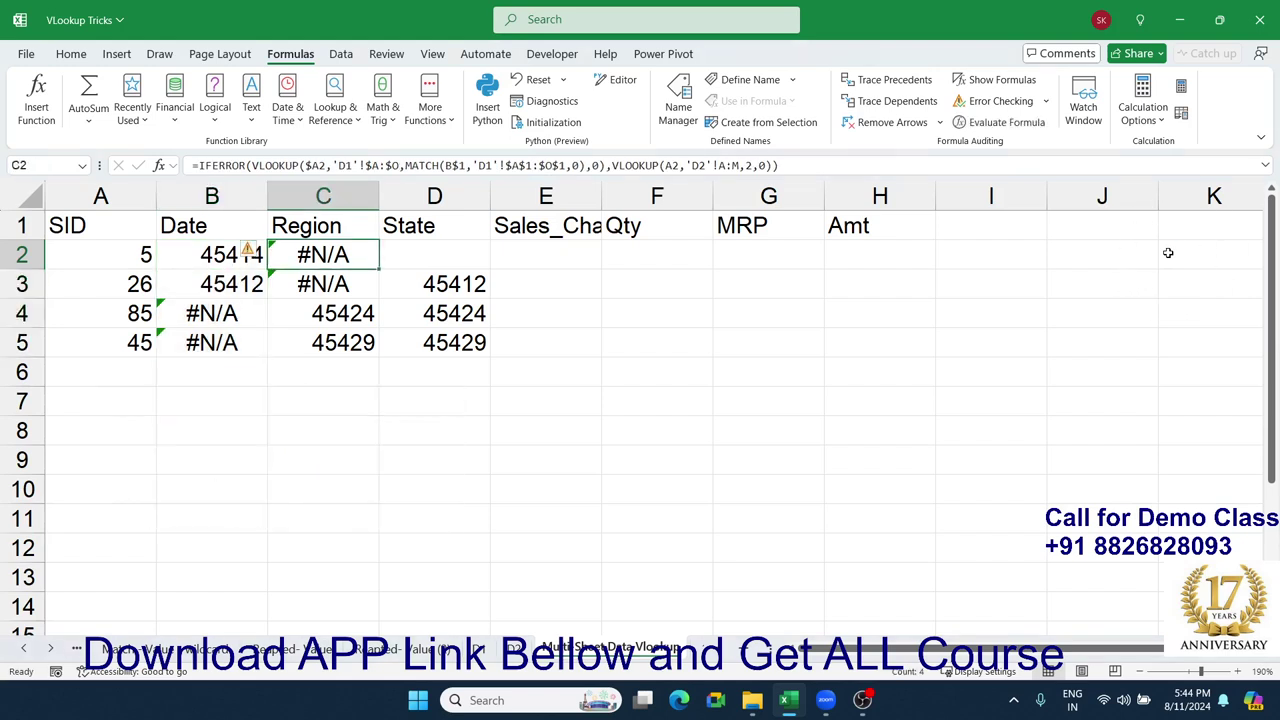
key(Left)
key(ctrl+shift+Down)
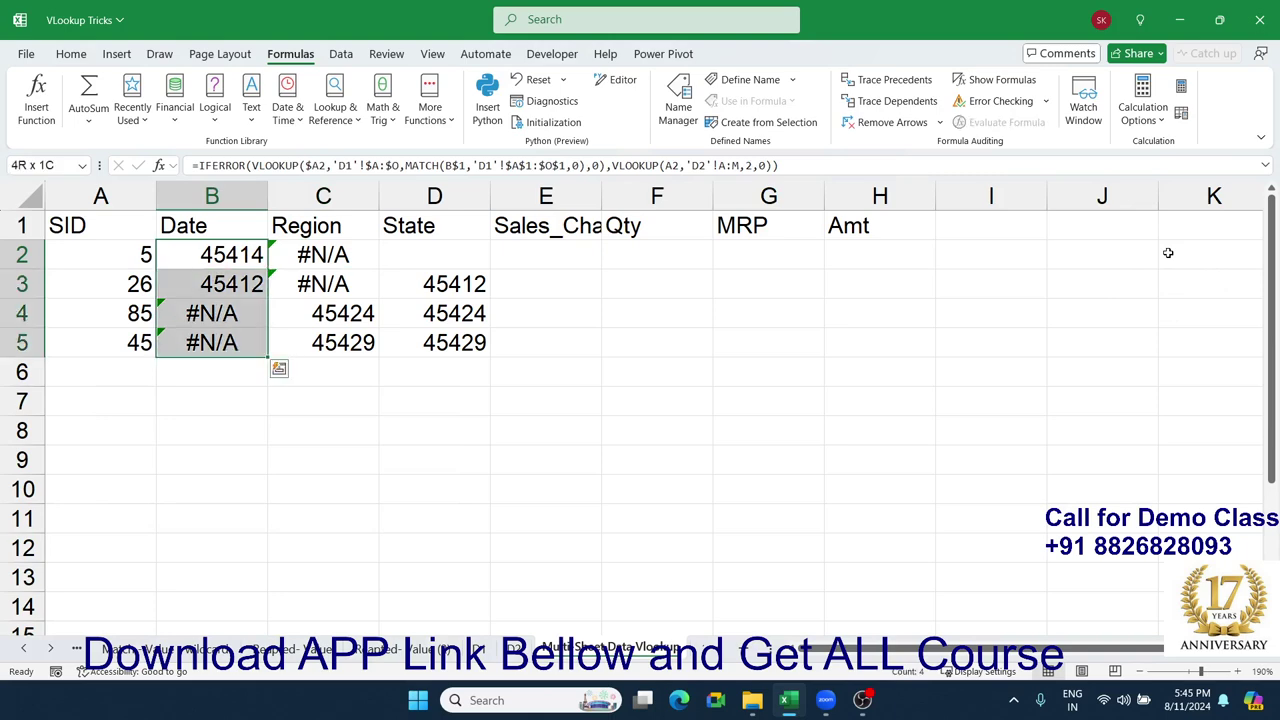
key(ctrl+d)
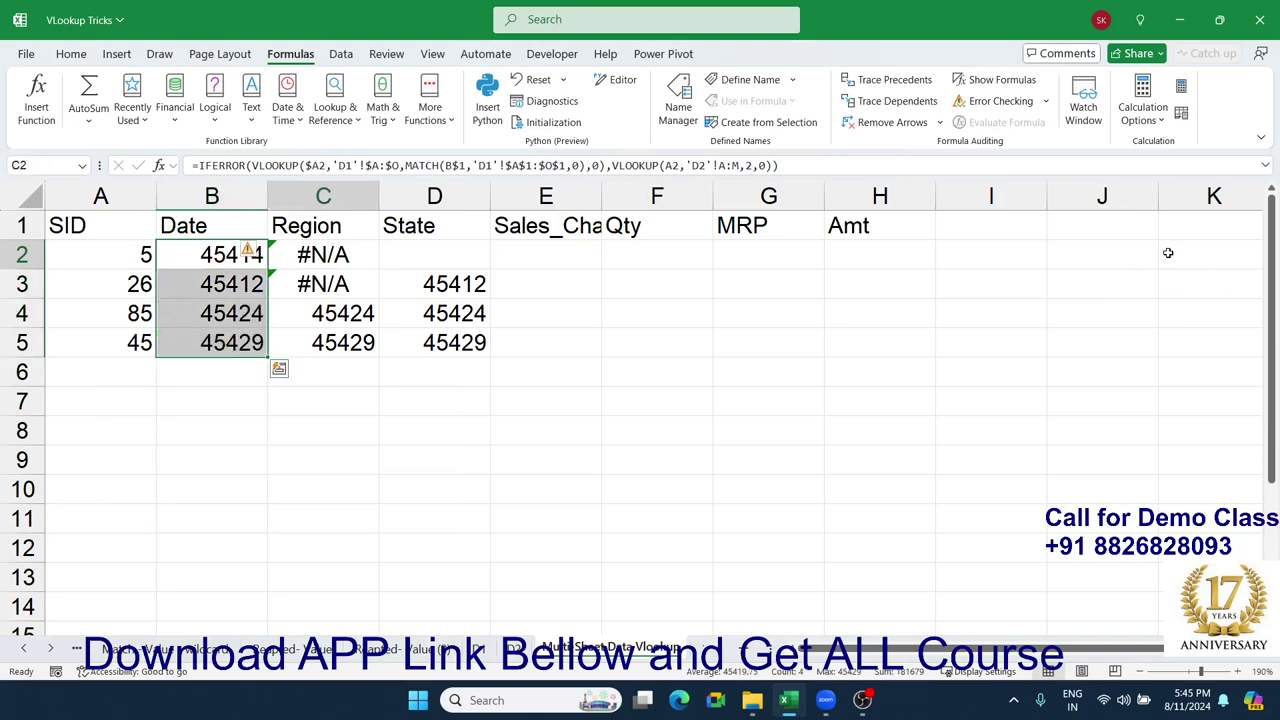
Select the Region and State results in C2:D5 for clearing.
key(Right)
key(shift+Right)
key(shift+Down)
key(shift+Down)
key(shift+Down)
Clear the Region and State results, then anchor A2 and 'D2'!A:M in B2's second lookup.
key(Delete)
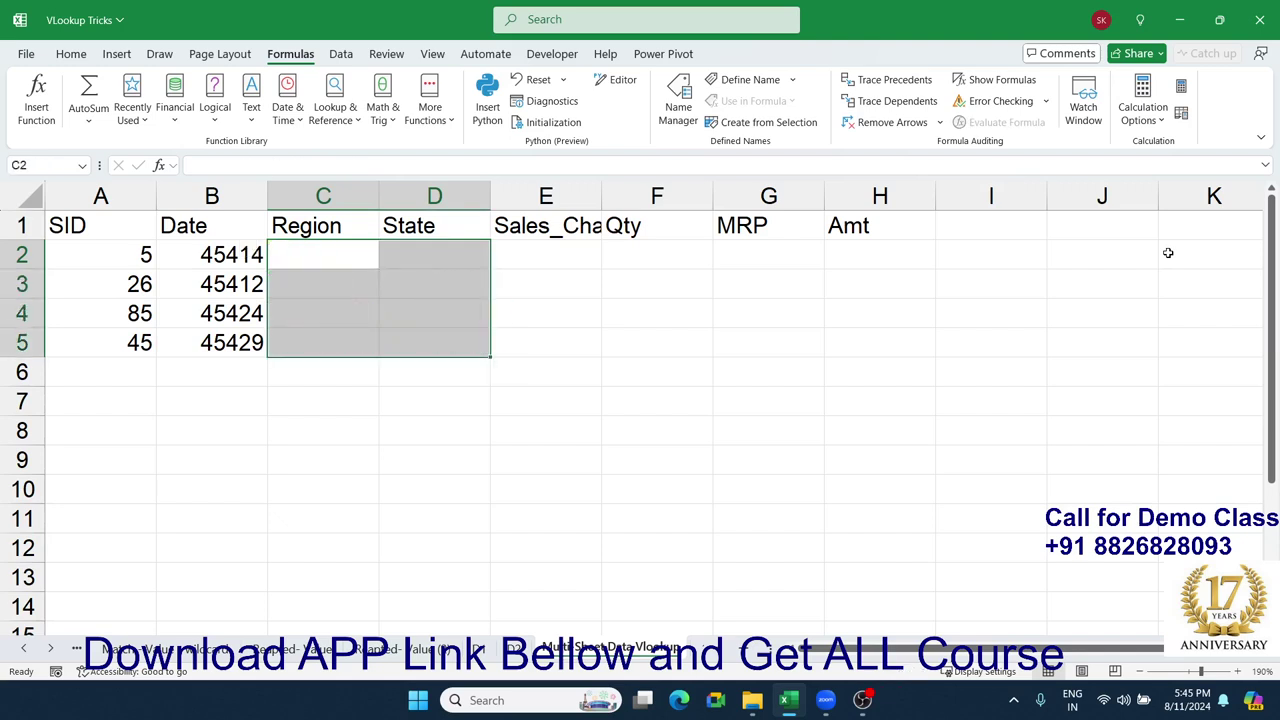
key(Left)
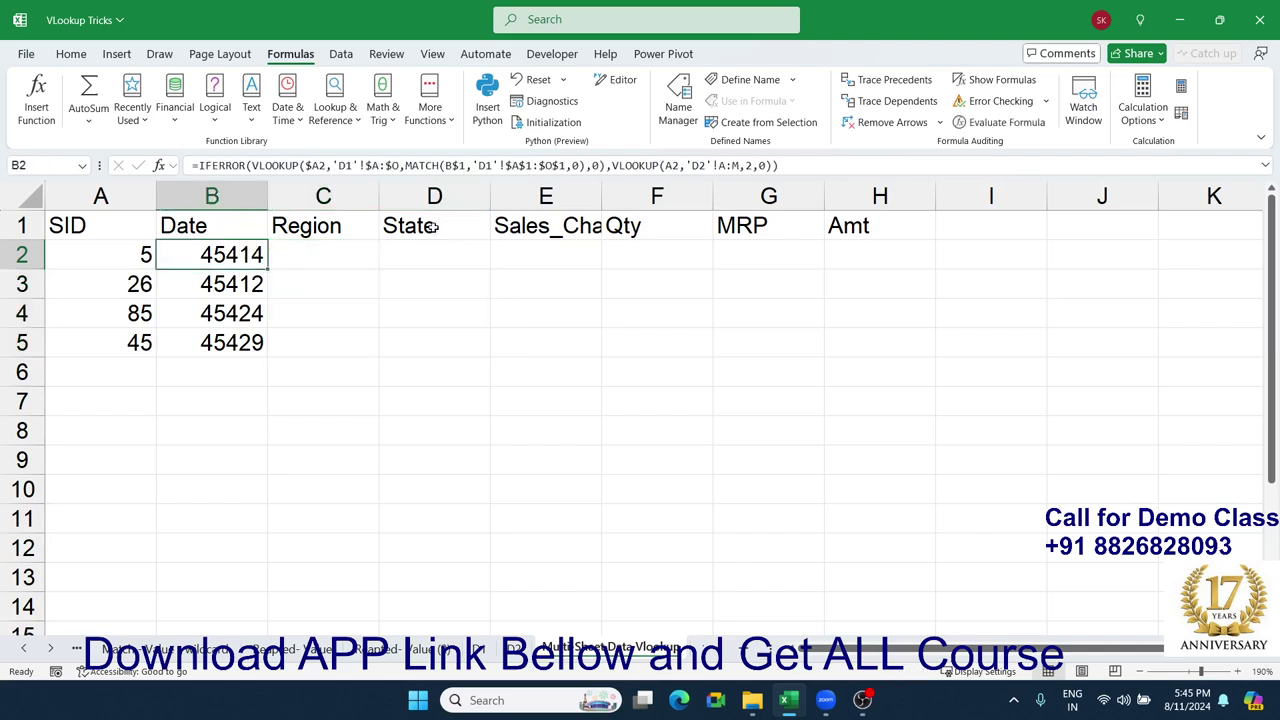
double_click(252, 250)
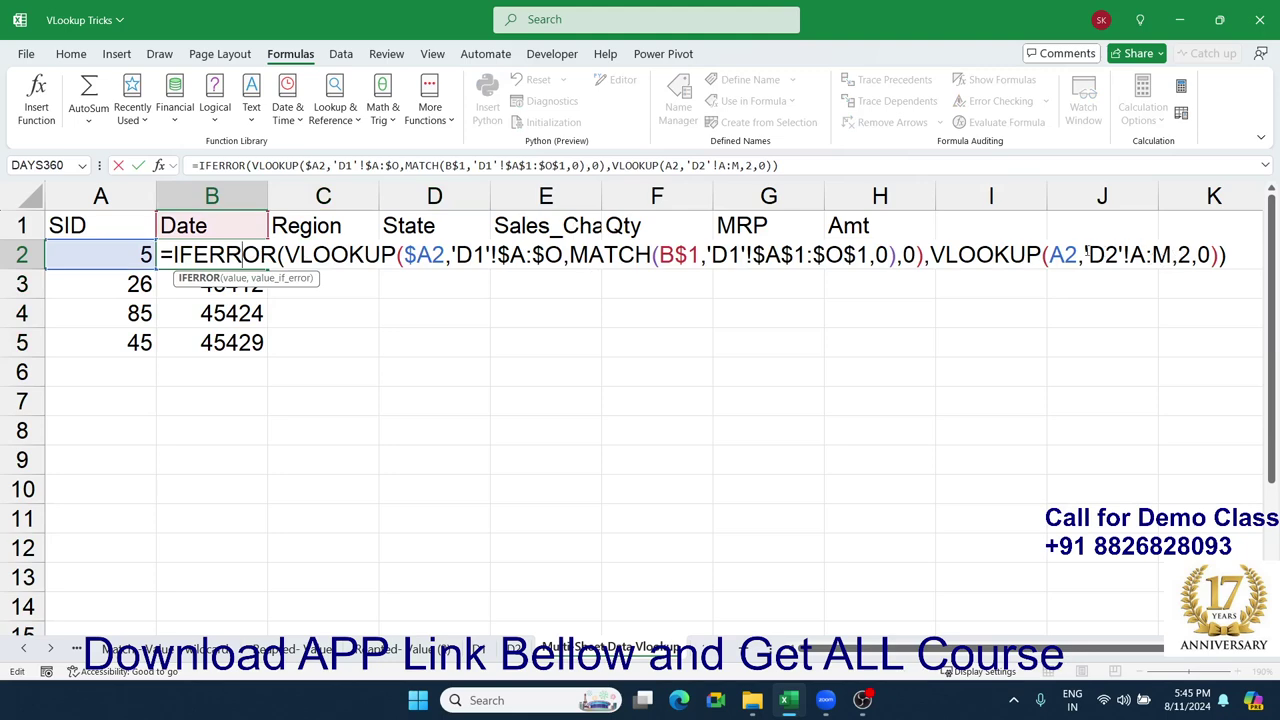
click(1053, 254)
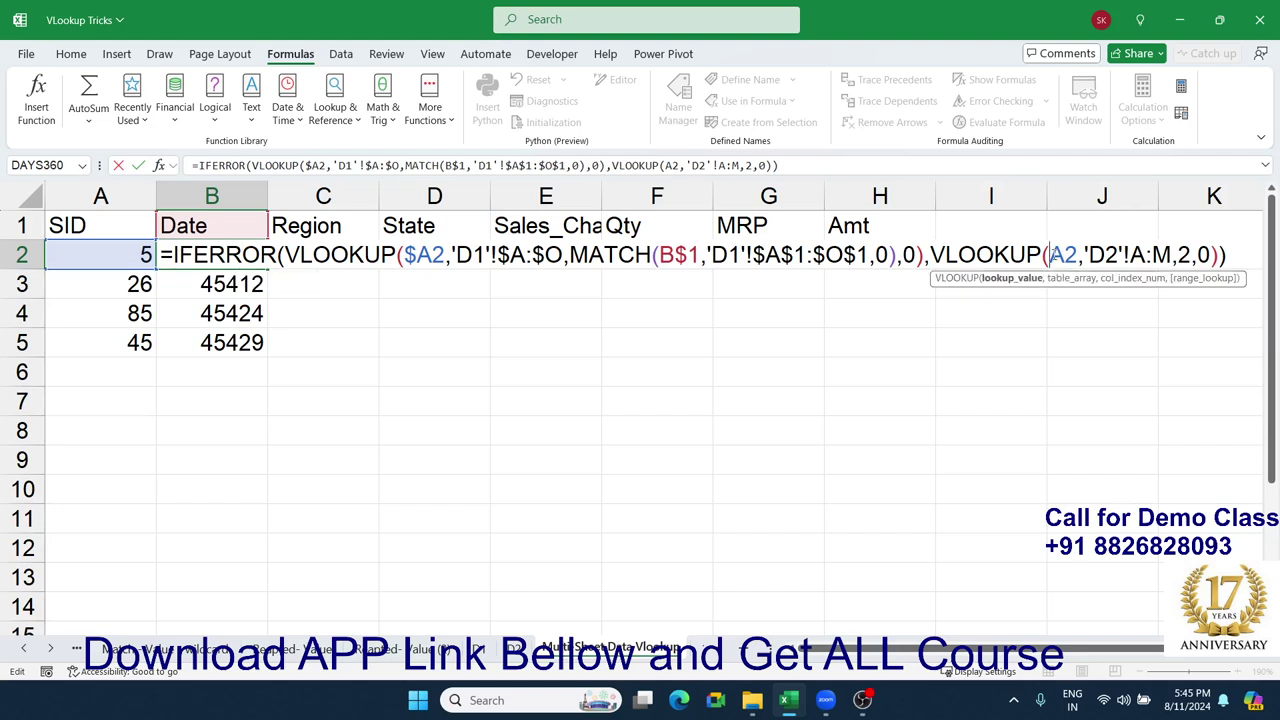
text($)
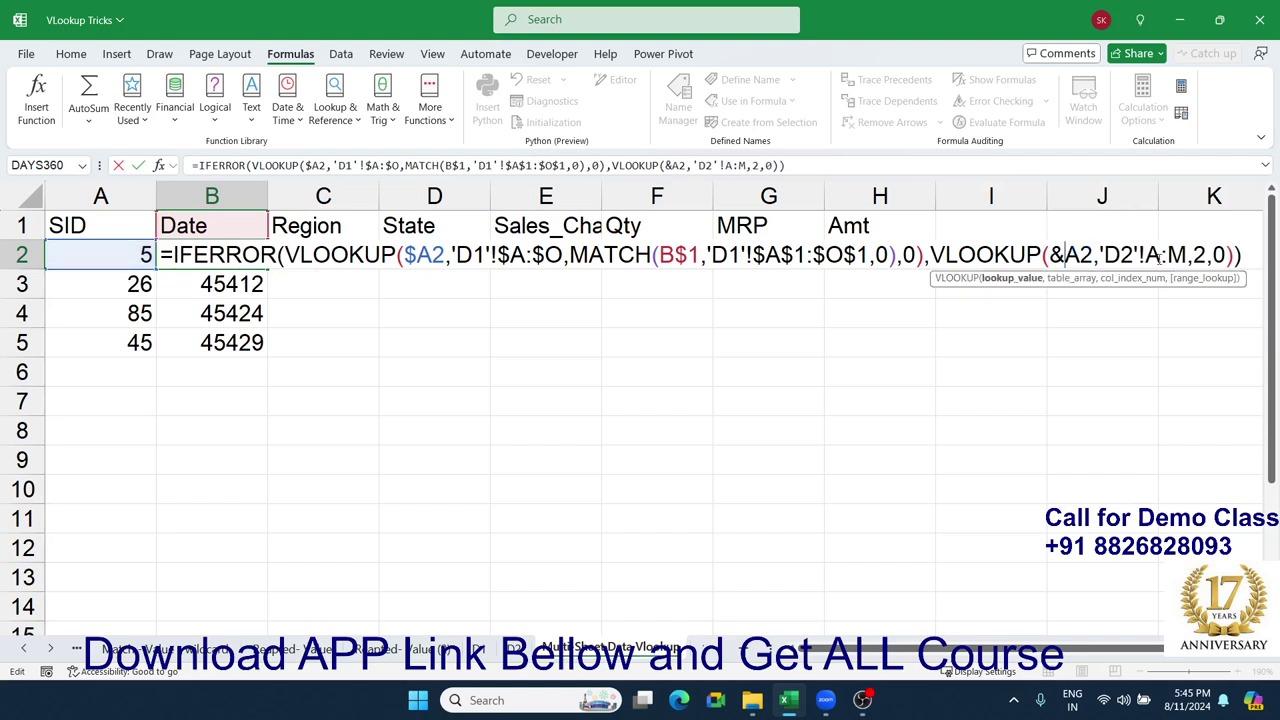
click(1156, 258)
key(F4)
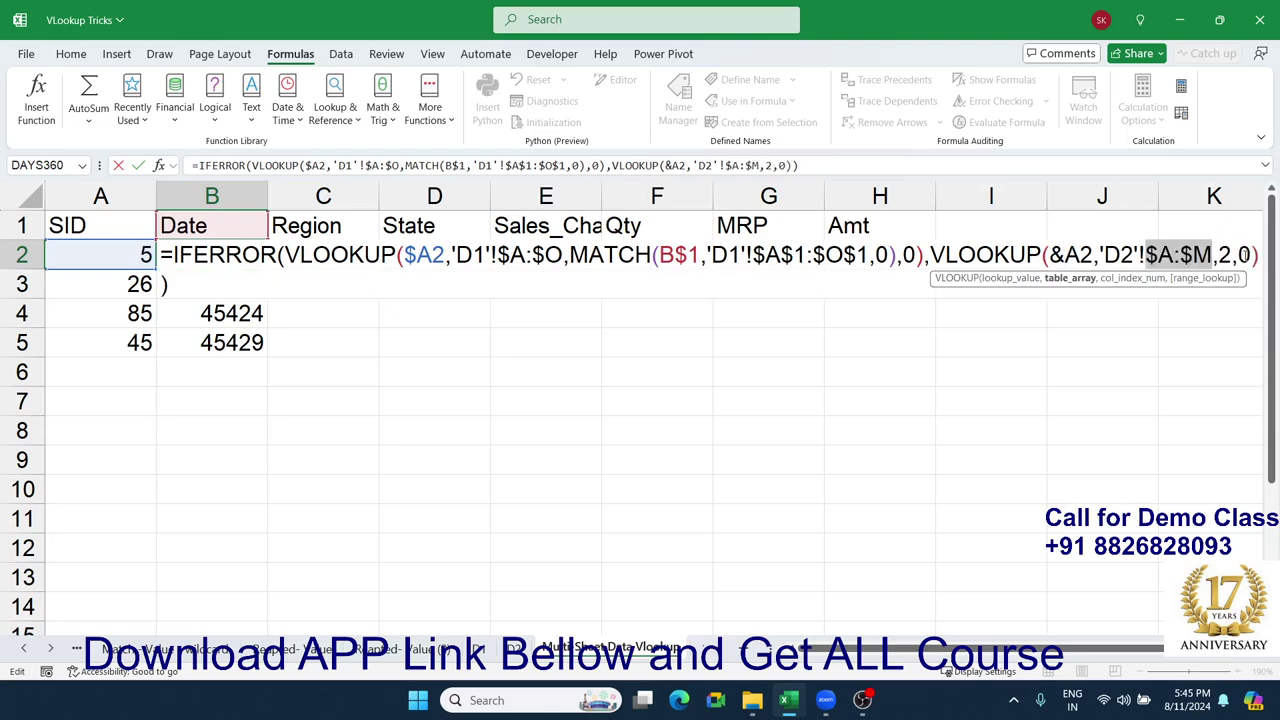
Replace the column index 2 with MATCH(B1, and begin its header reference at D2's cell A1.
click(1229, 254)
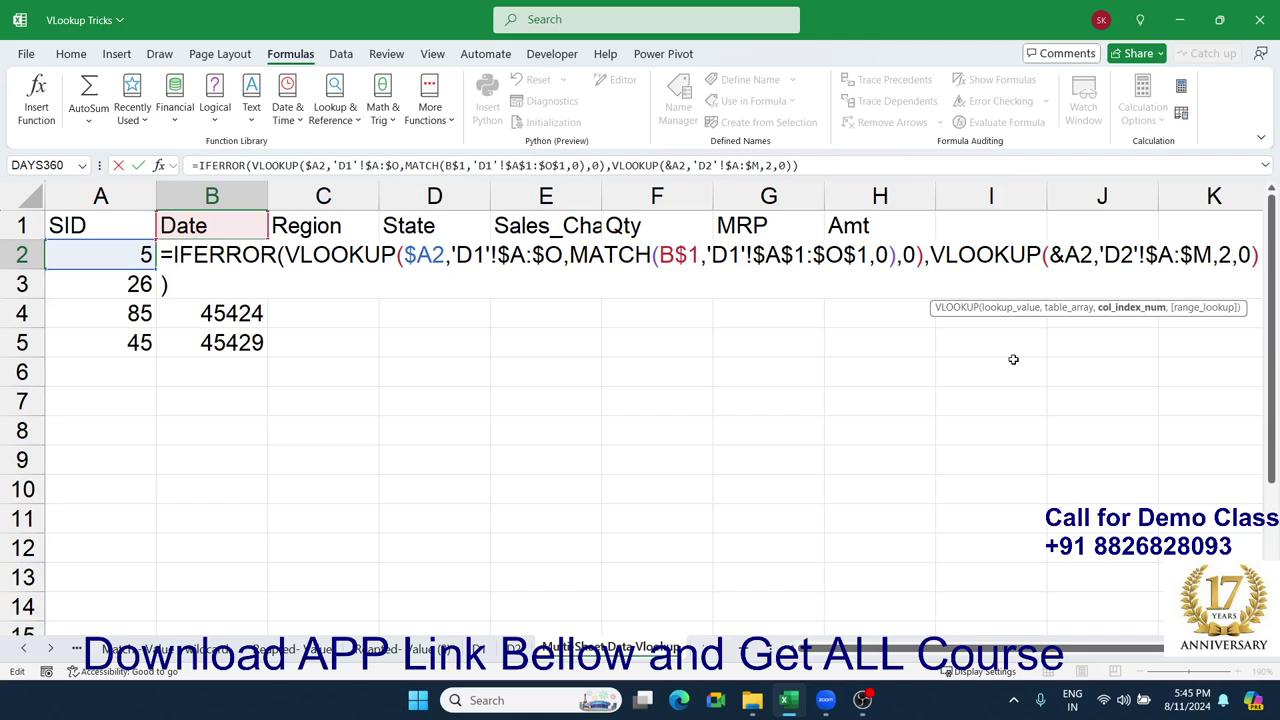
key(BackSpace)
text(MAT)
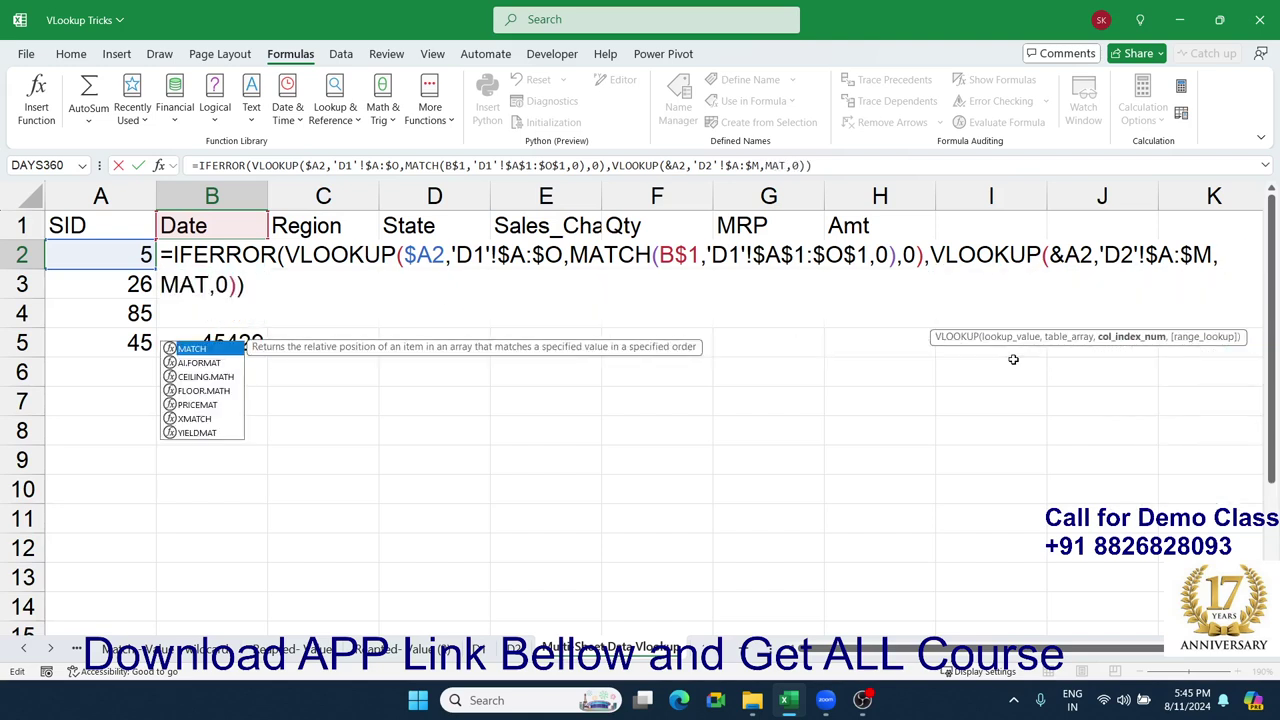
key(Tab)
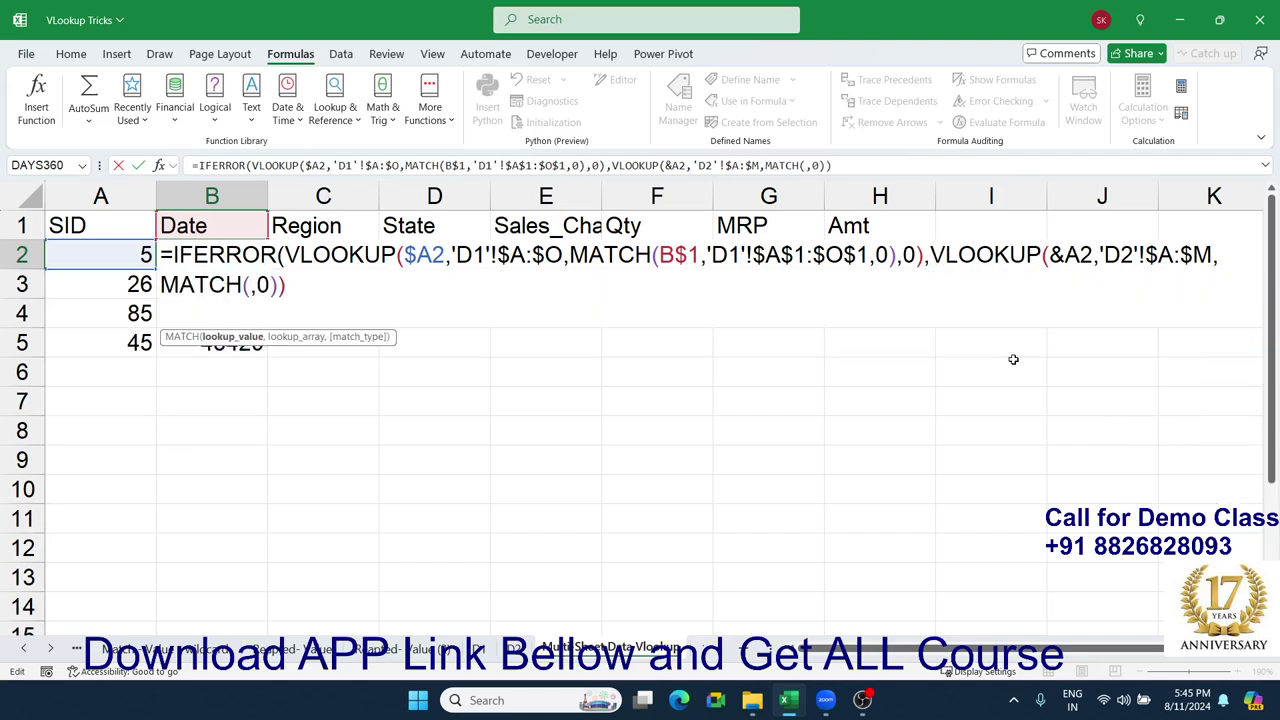
click(258, 223)
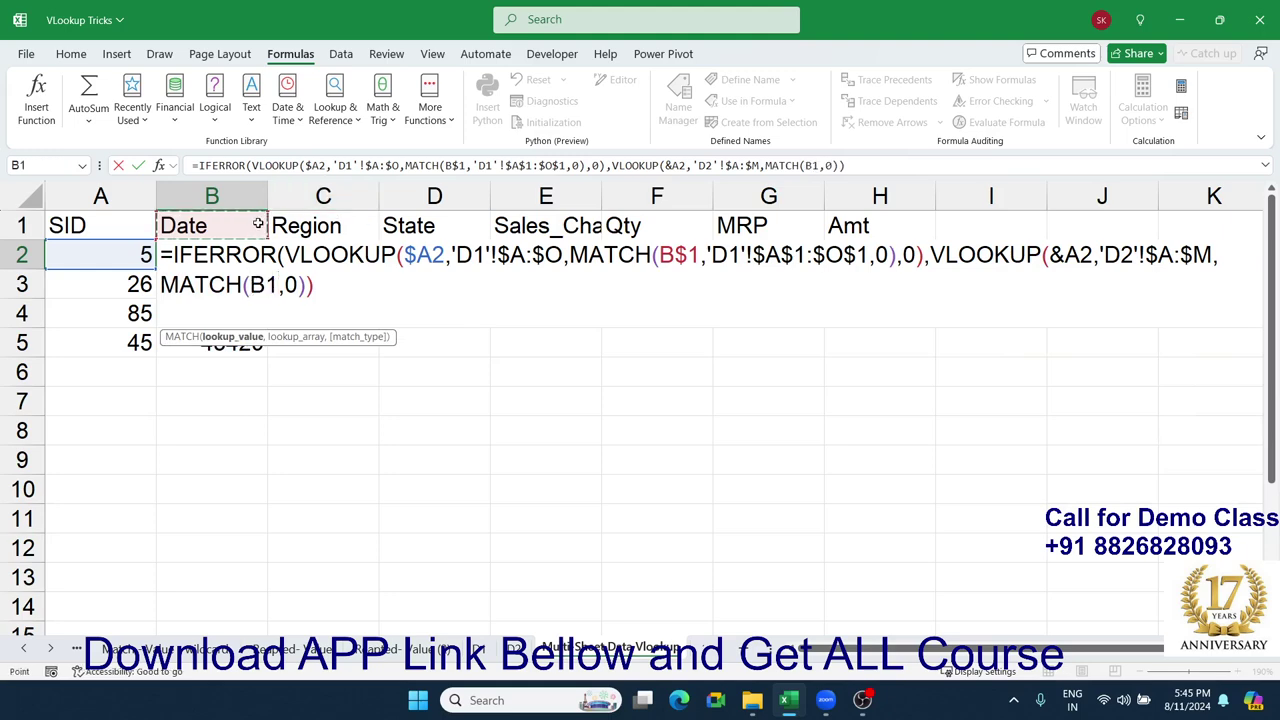
text(,)
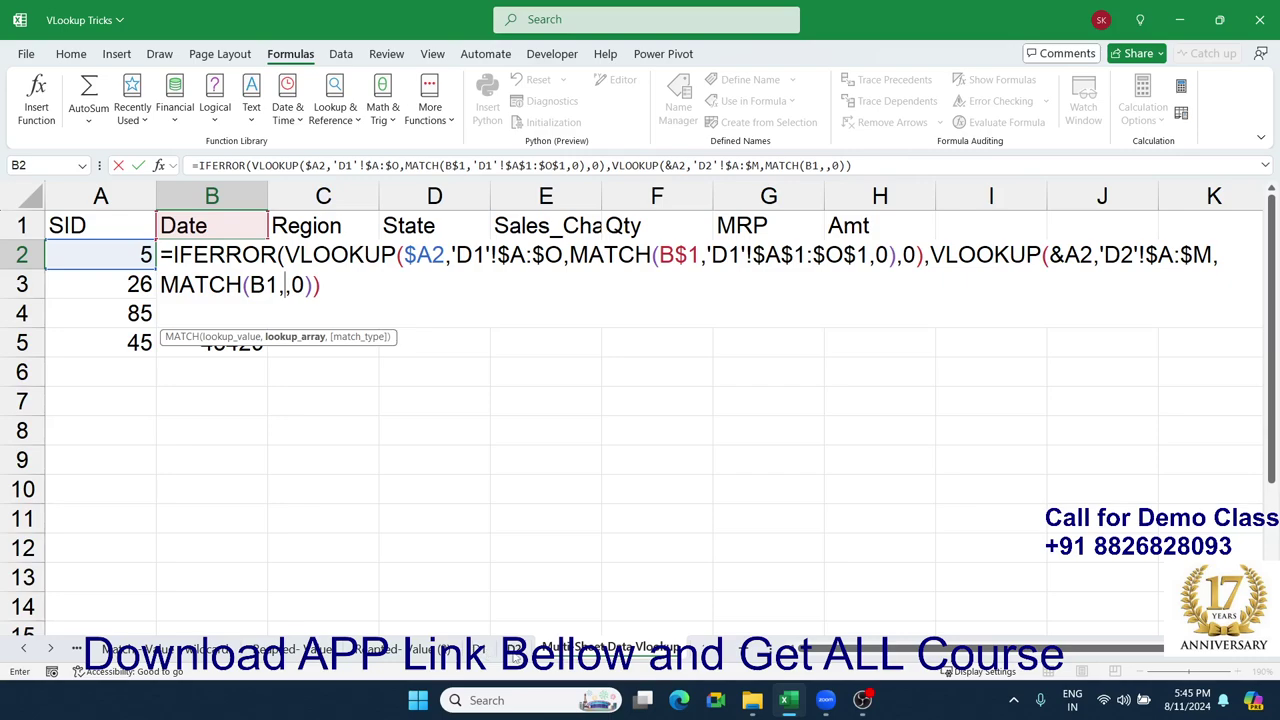
click(514, 650)
click(86, 265)
Complete the MATCH with D2's header range A1:M1 and exact match, then try committing.
key(ctrl+Home)
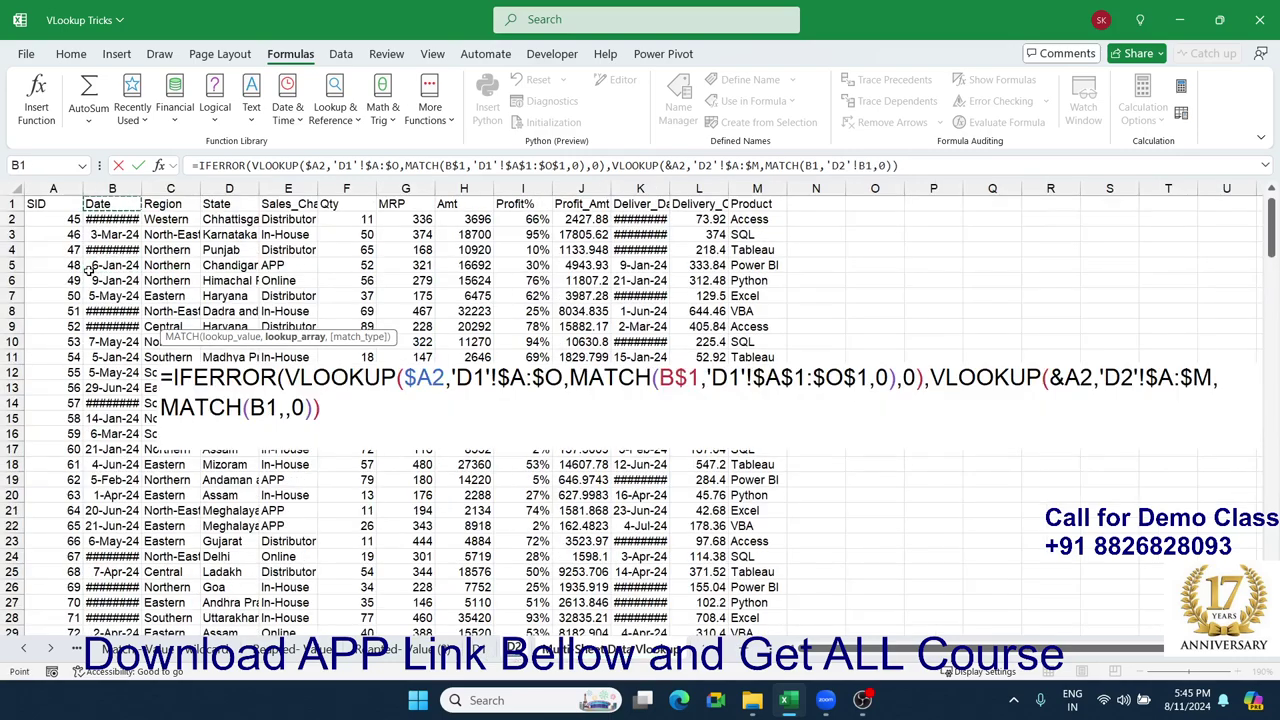
key(ctrl+shift+Right)
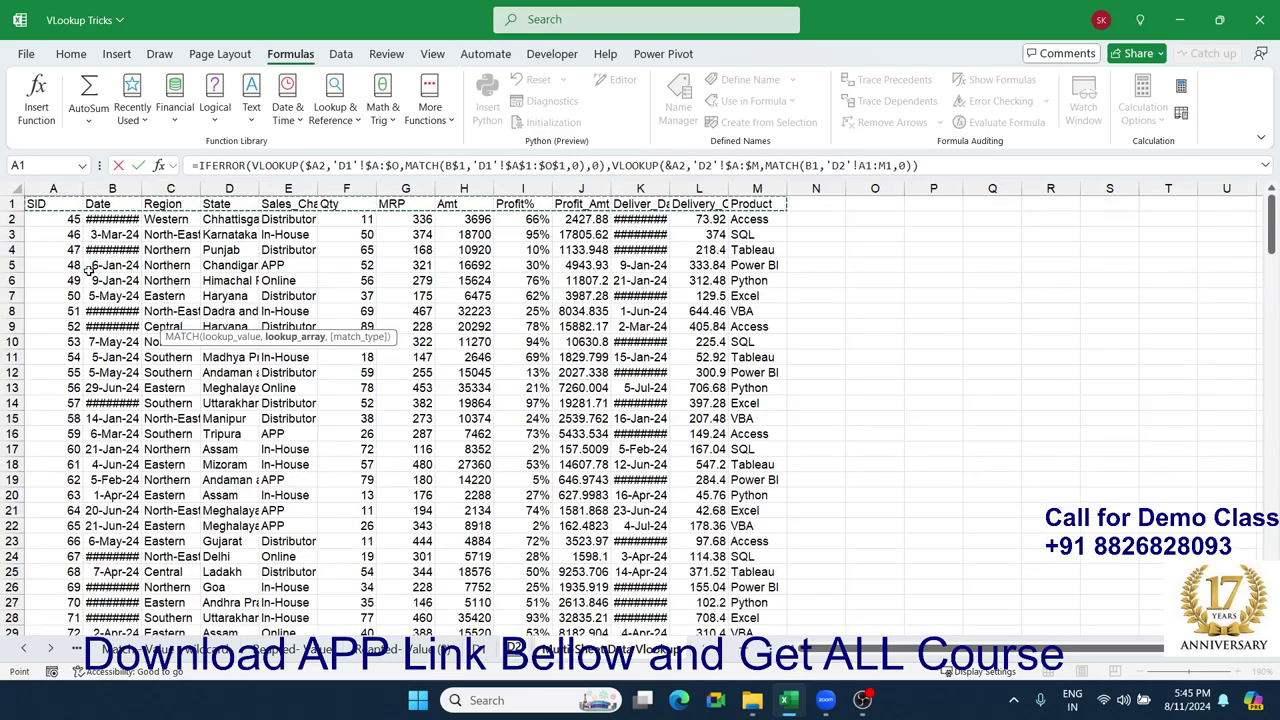
text(,)
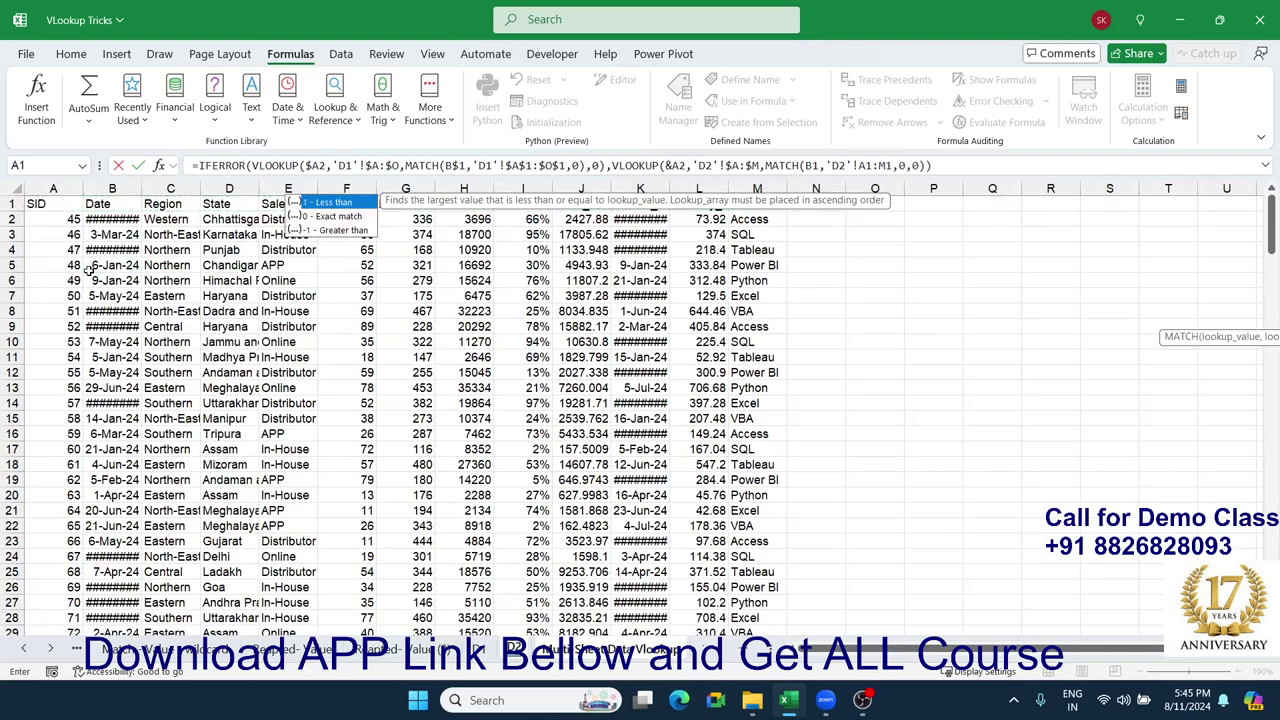
text(0),0)))
key(Return)
key(Return)
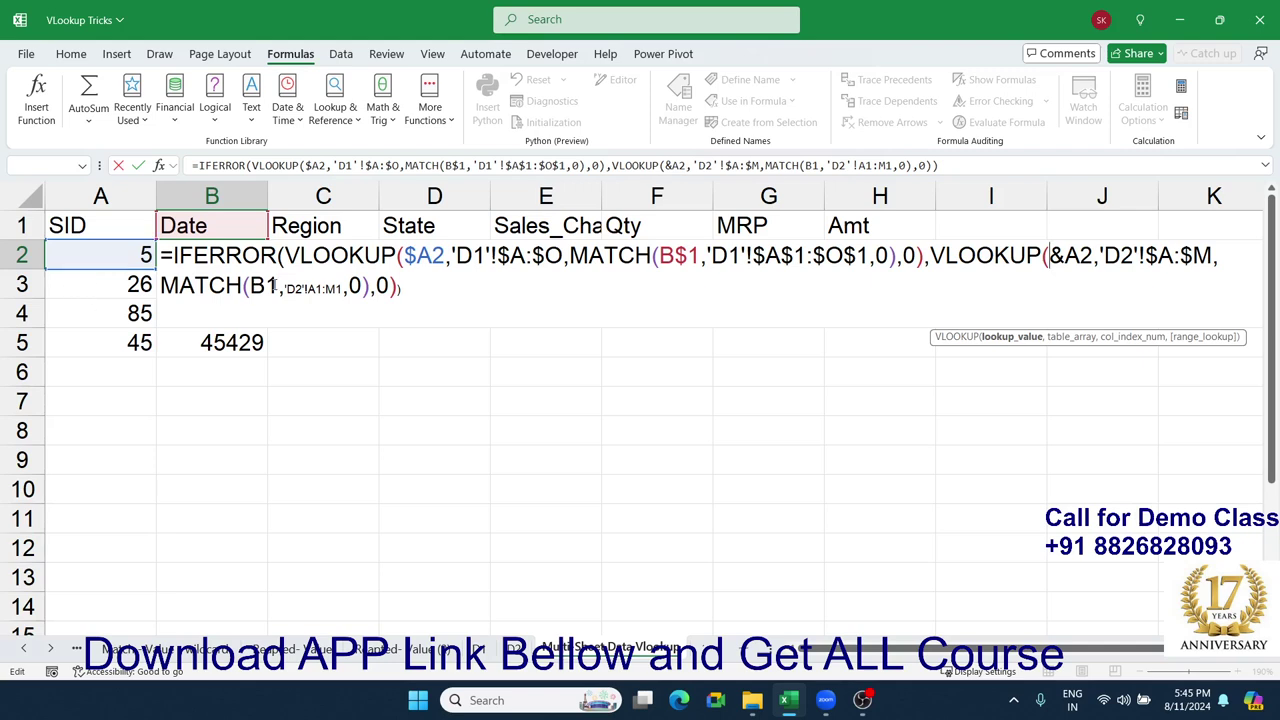
Remove the extra closing parenthesis, retry the formula, and dismiss the formula error warning.
click(296, 287)
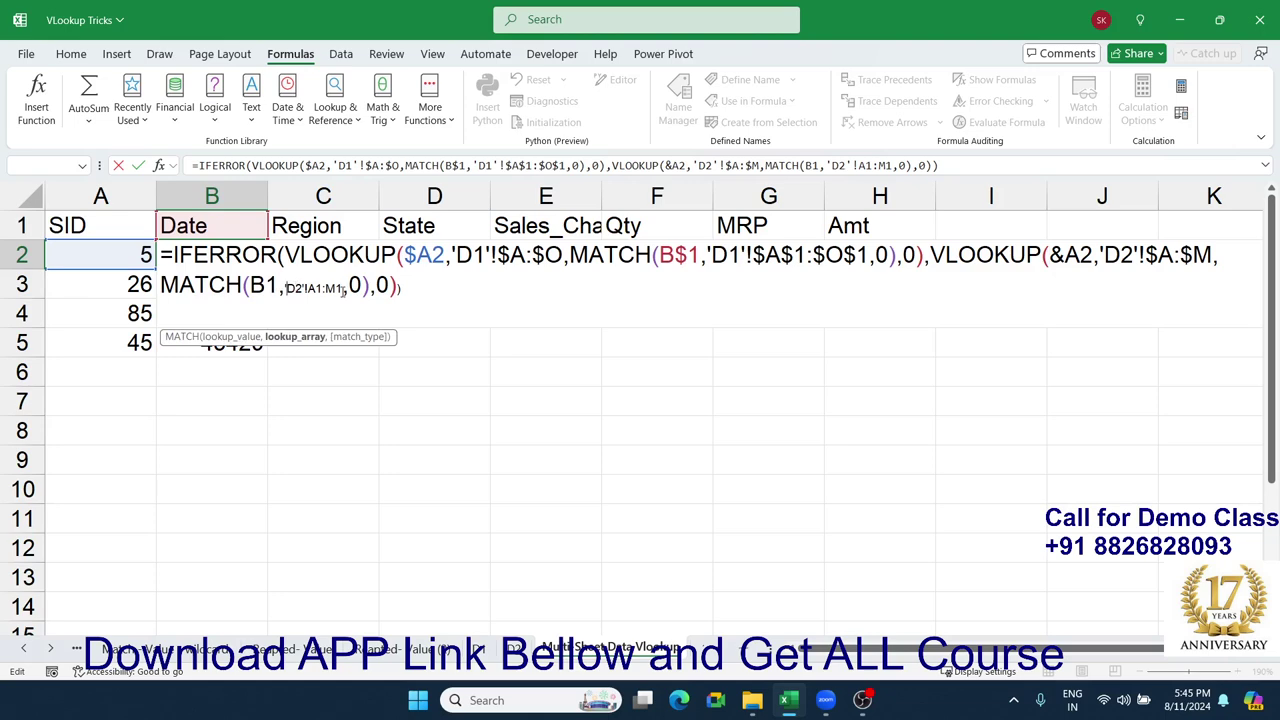
click(370, 287)
click(404, 288)
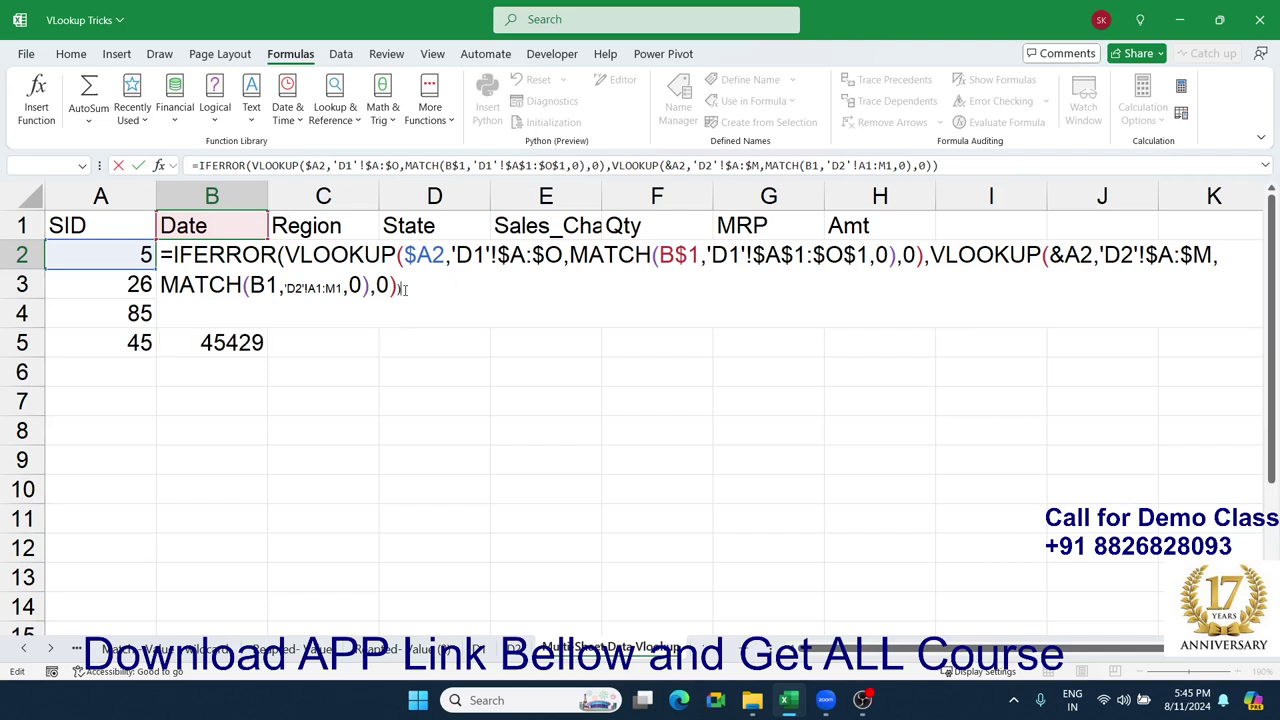
key(BackSpace)
key(Return)
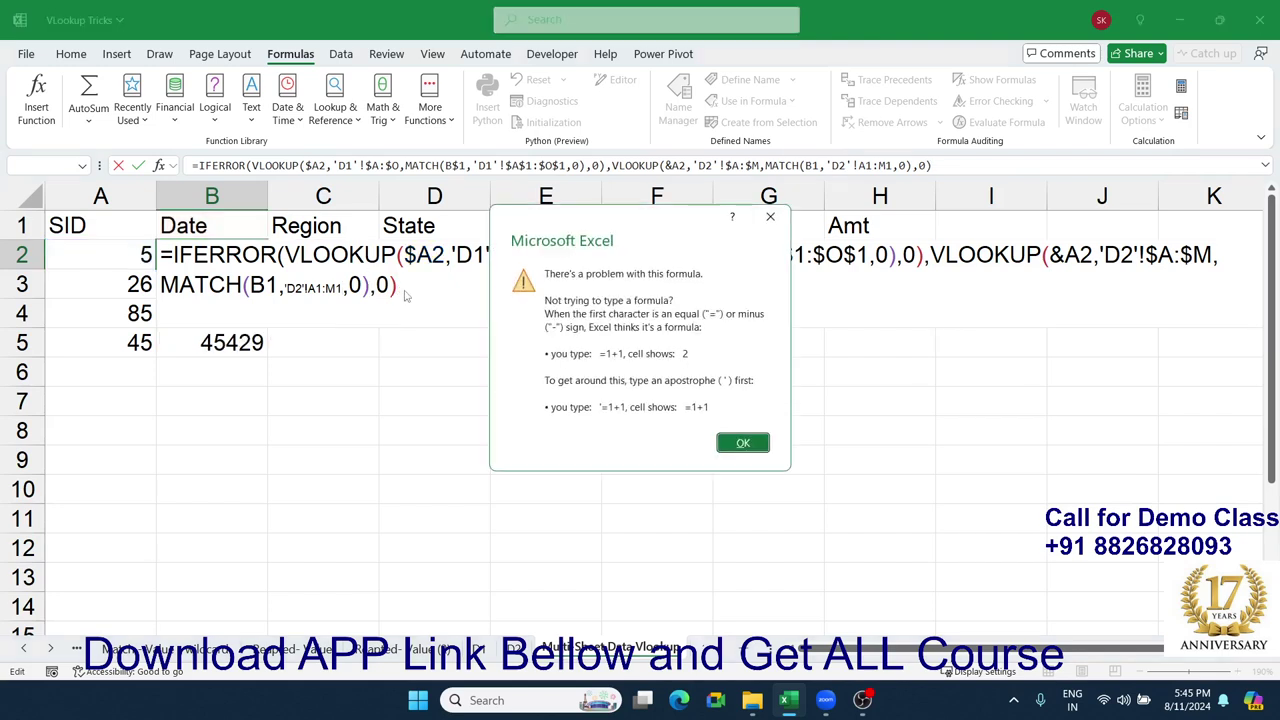
key(Return)
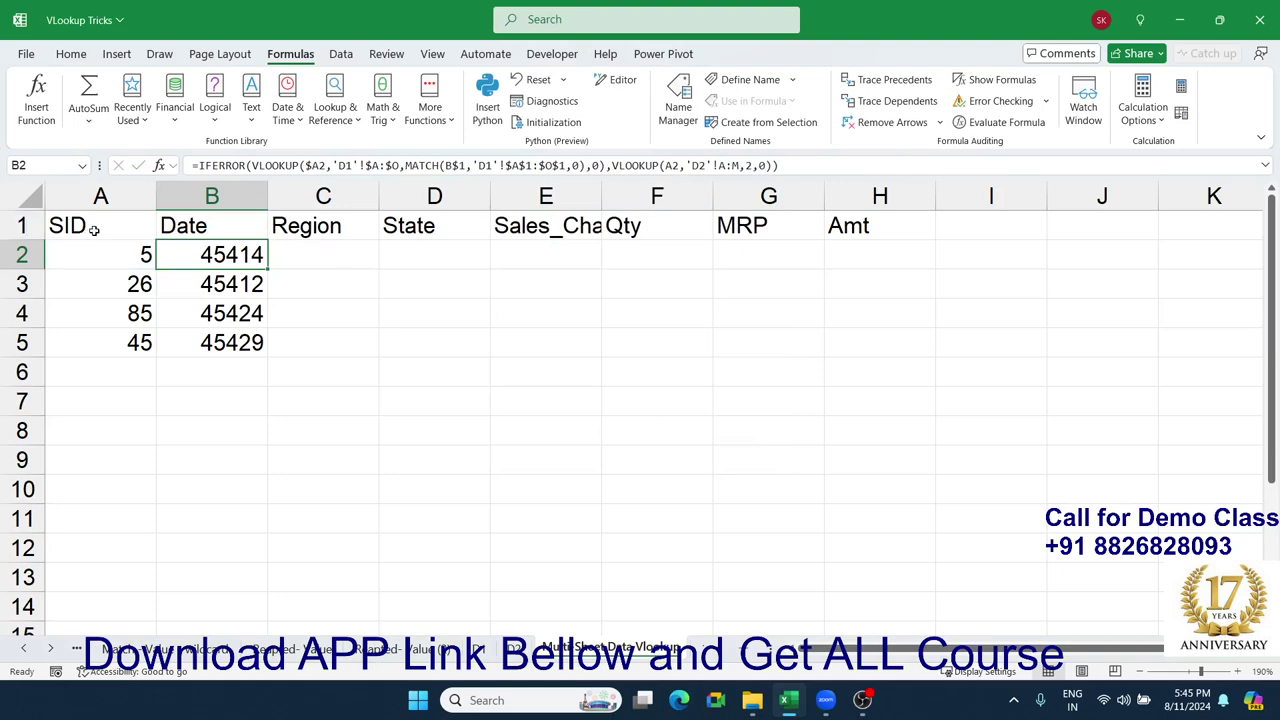
Replace B2's fallback column index 2 with MATCH(B1,'D2'!A1:M1,0) and commit the formula.
double_click(175, 246)
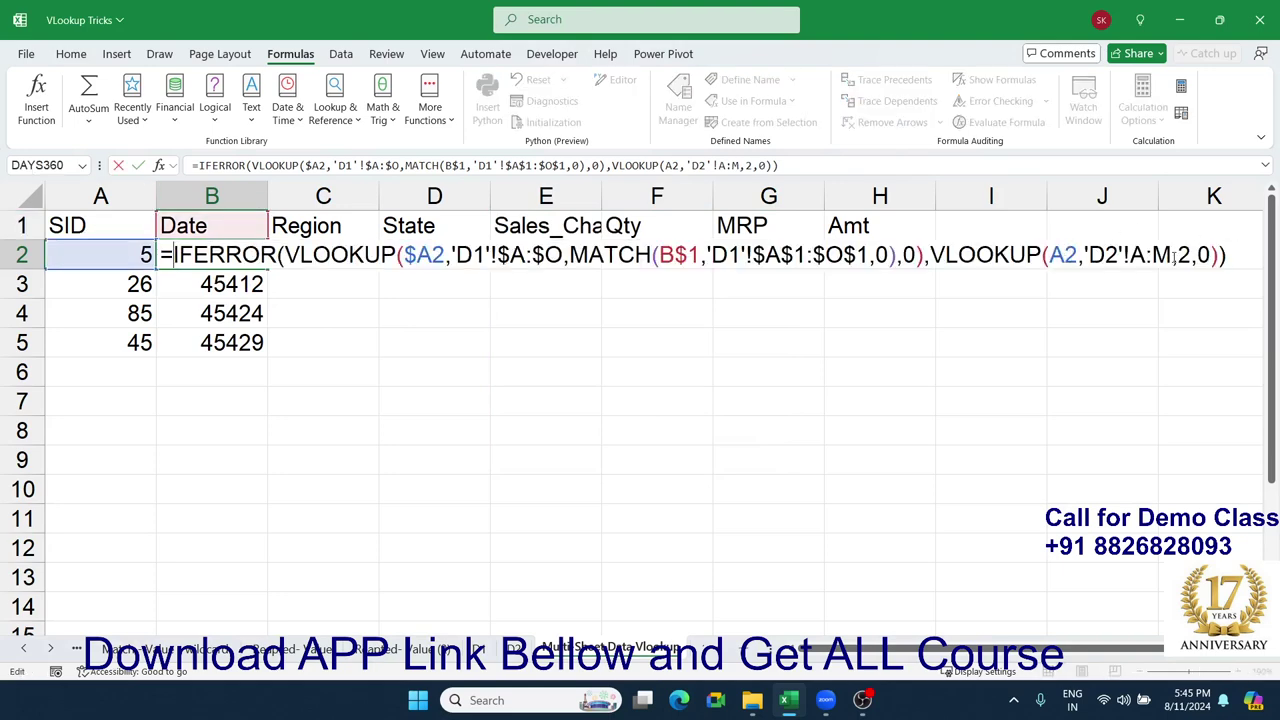
click(1192, 256)
key(BackSpace)
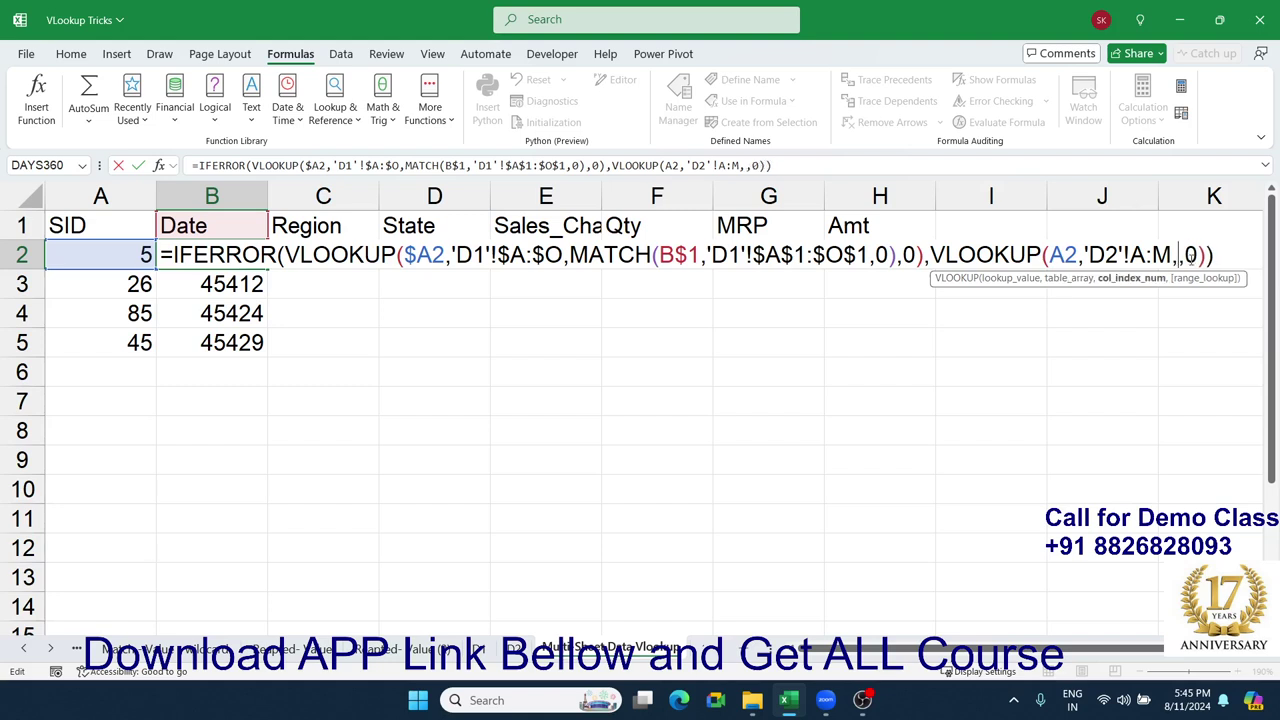
text(MAT)
key(Tab)
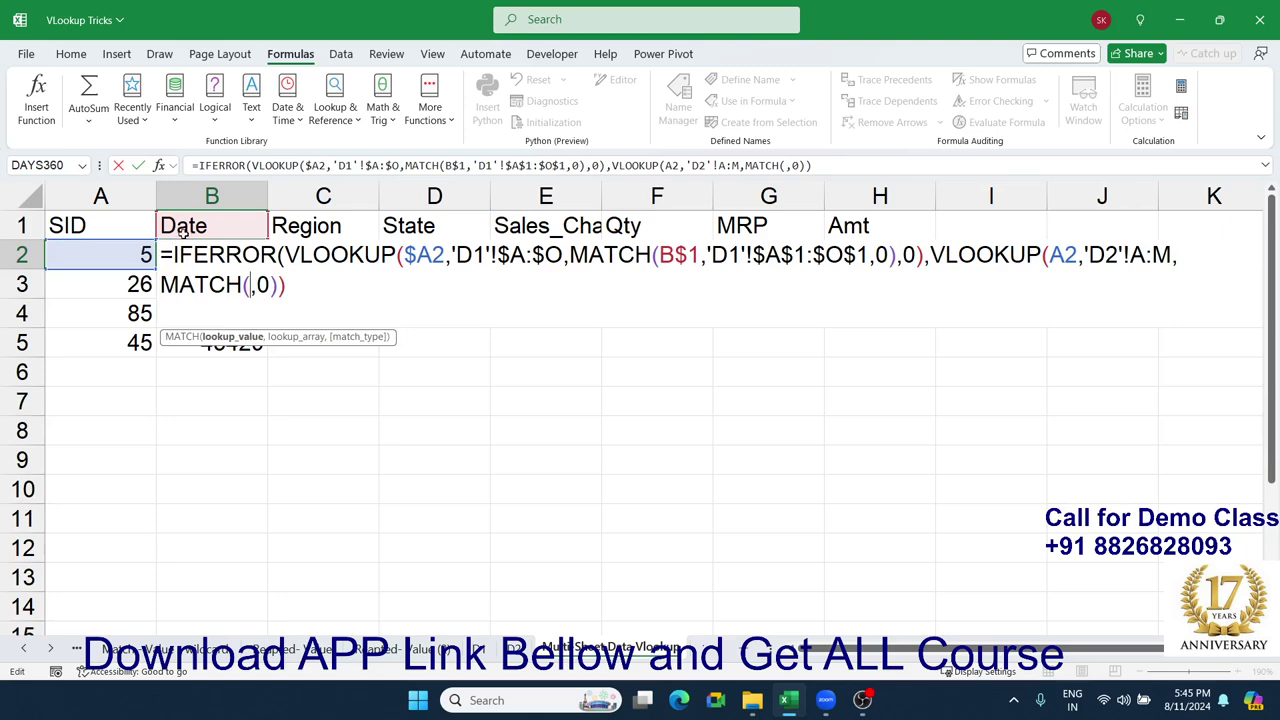
click(185, 229)
text(,)
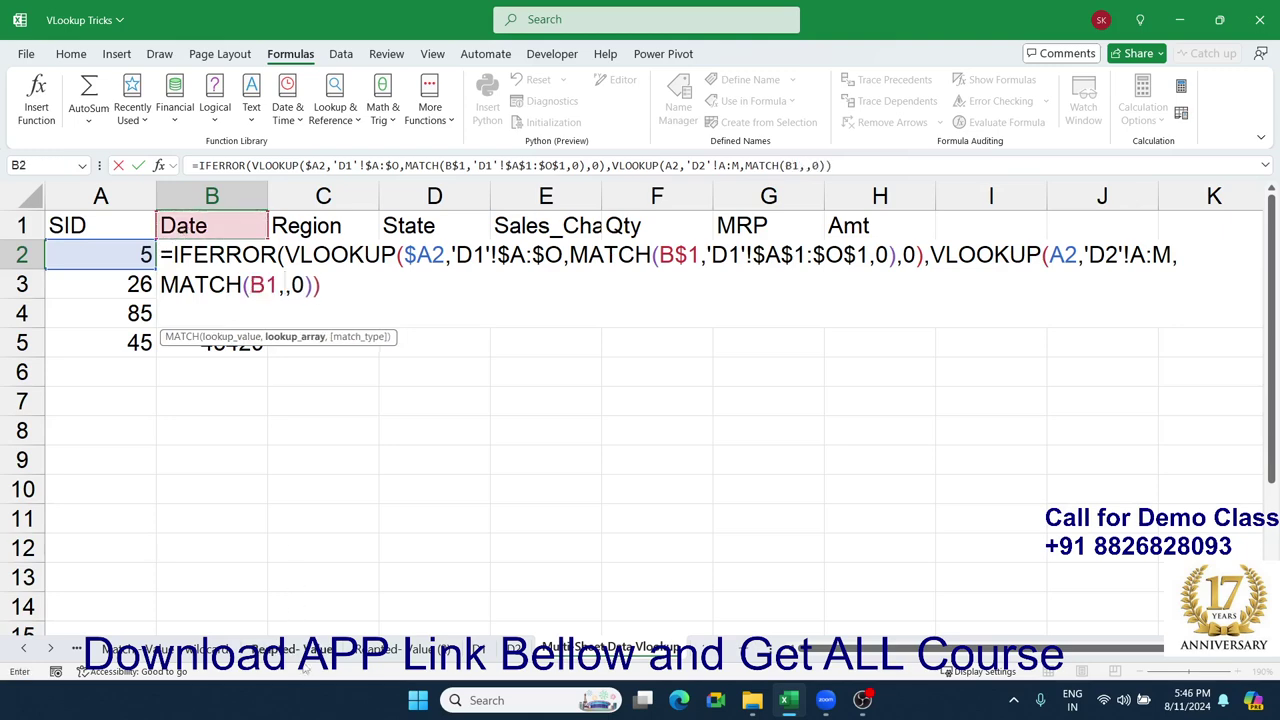
click(510, 650)
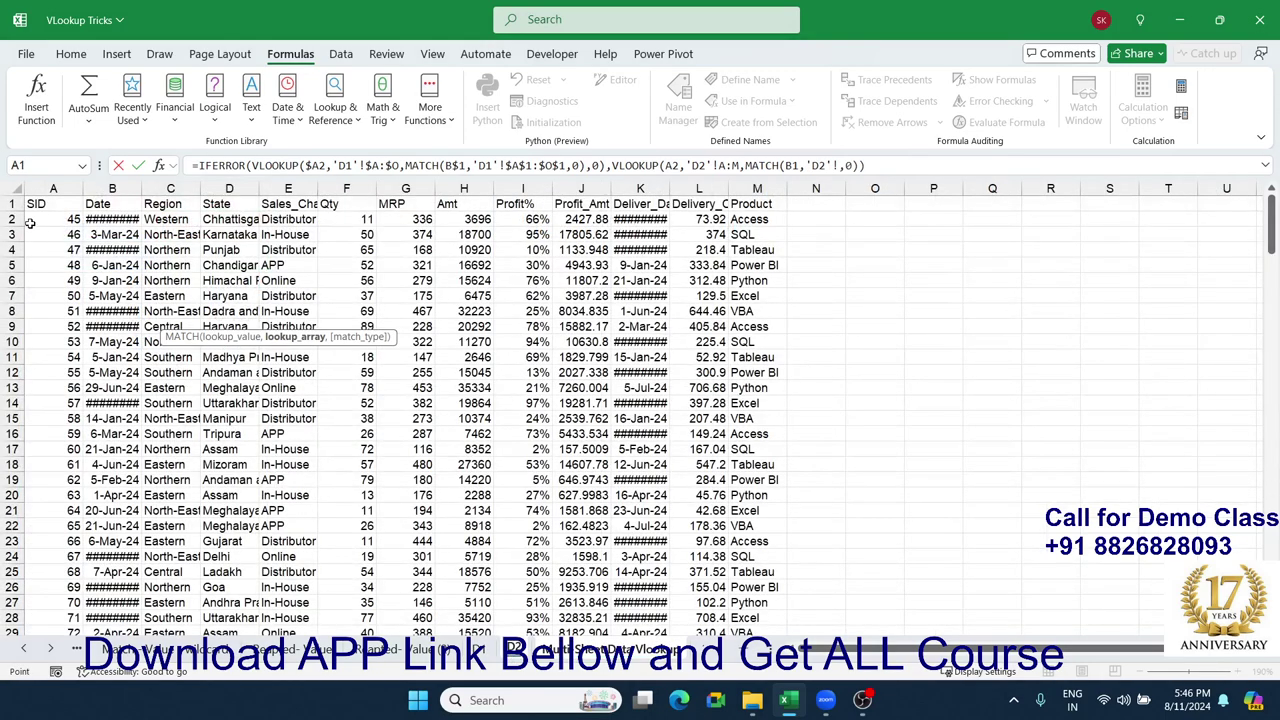
drag(35, 205, 757, 204)
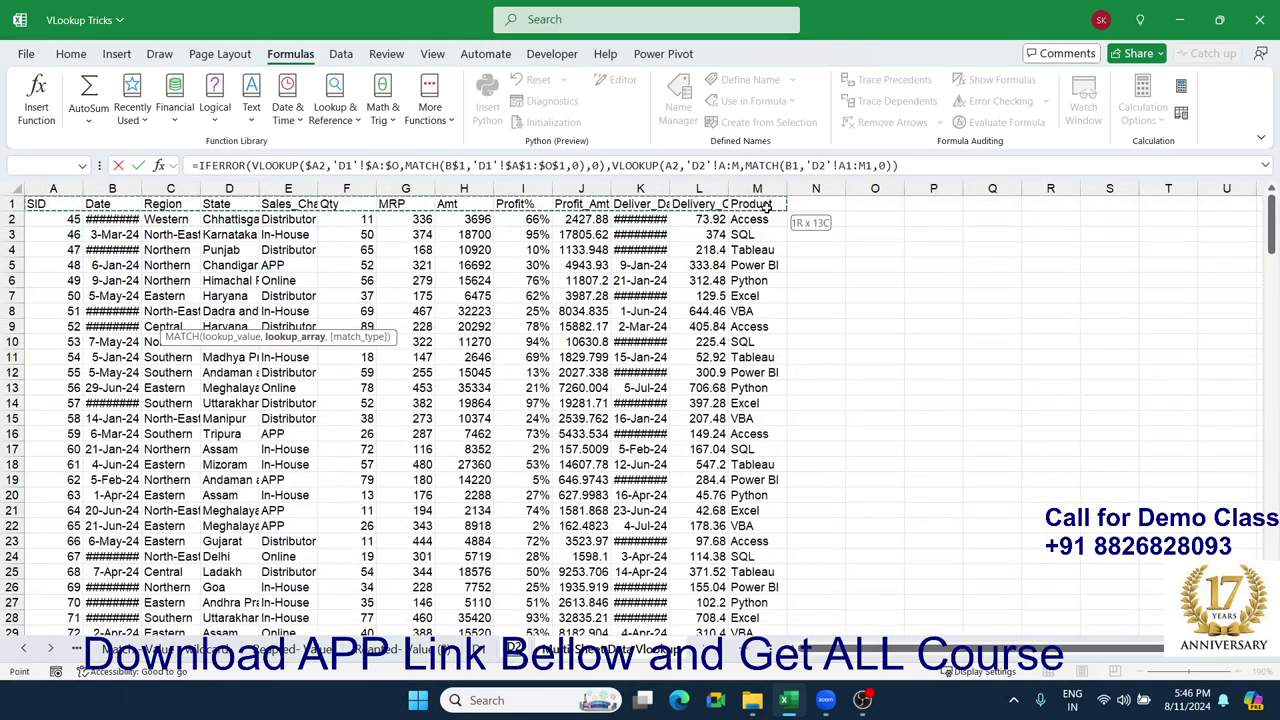
text(,0)
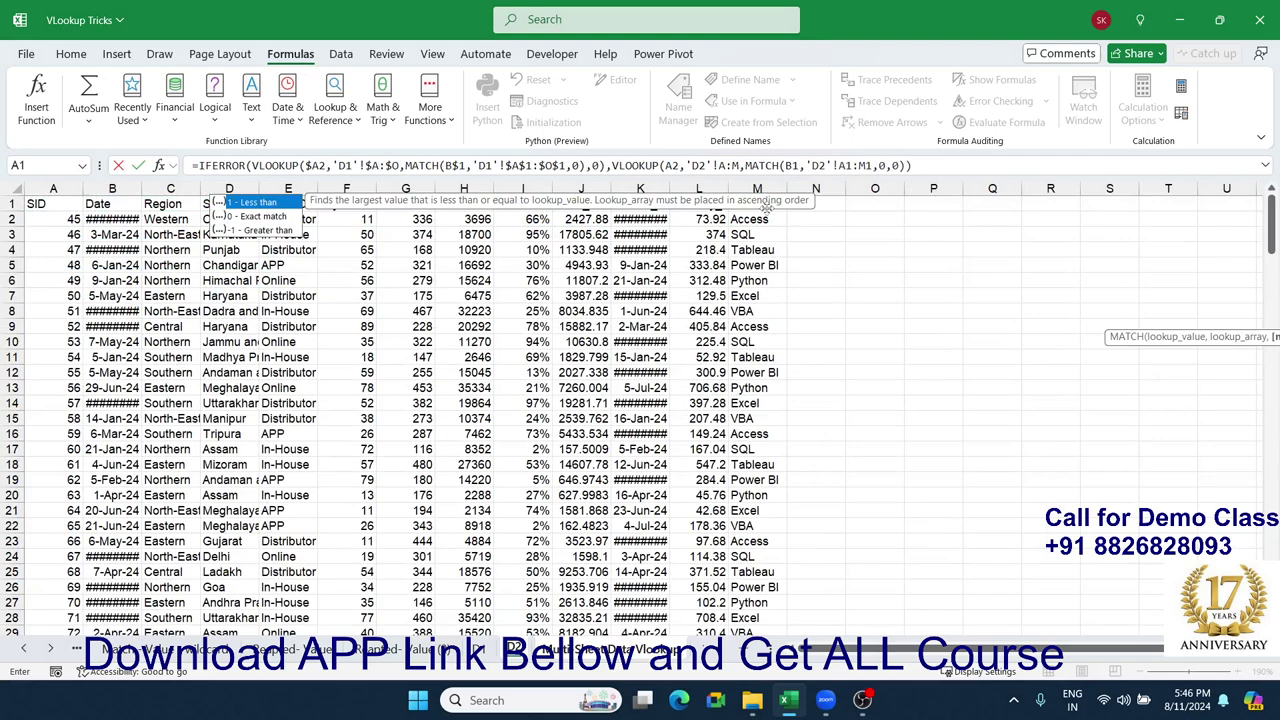
text())
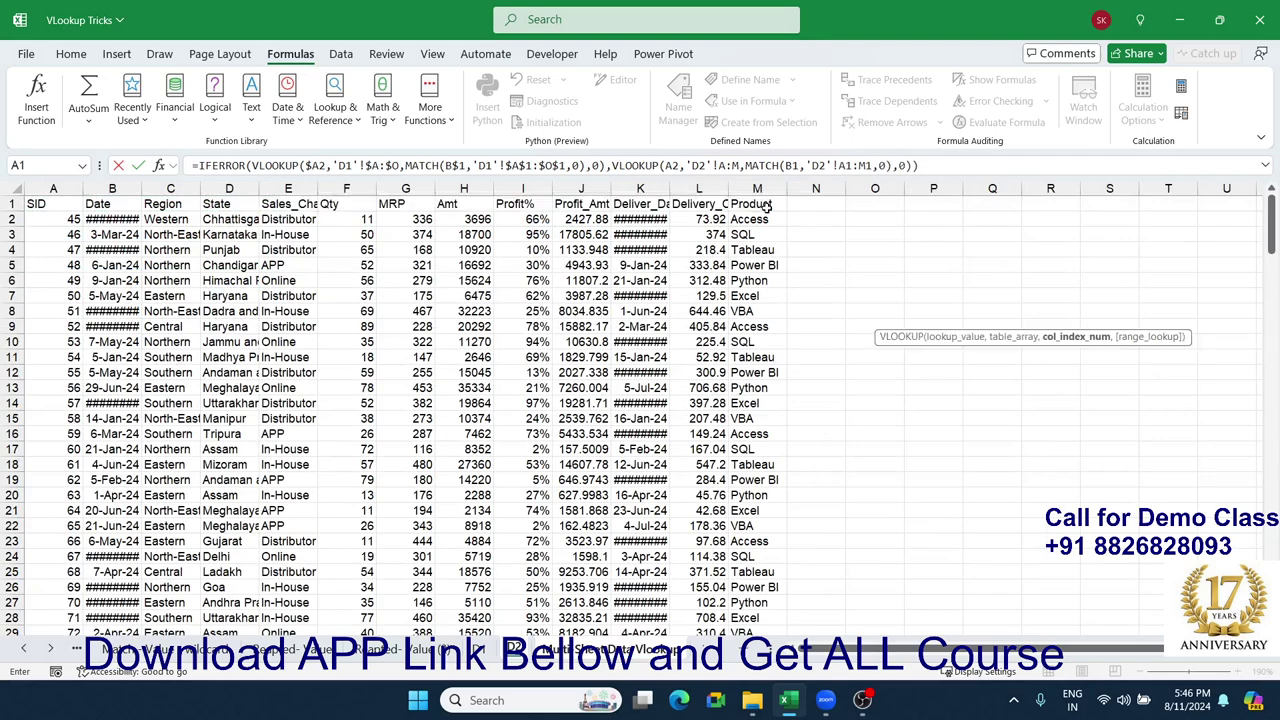
key(Return)
key(Up)
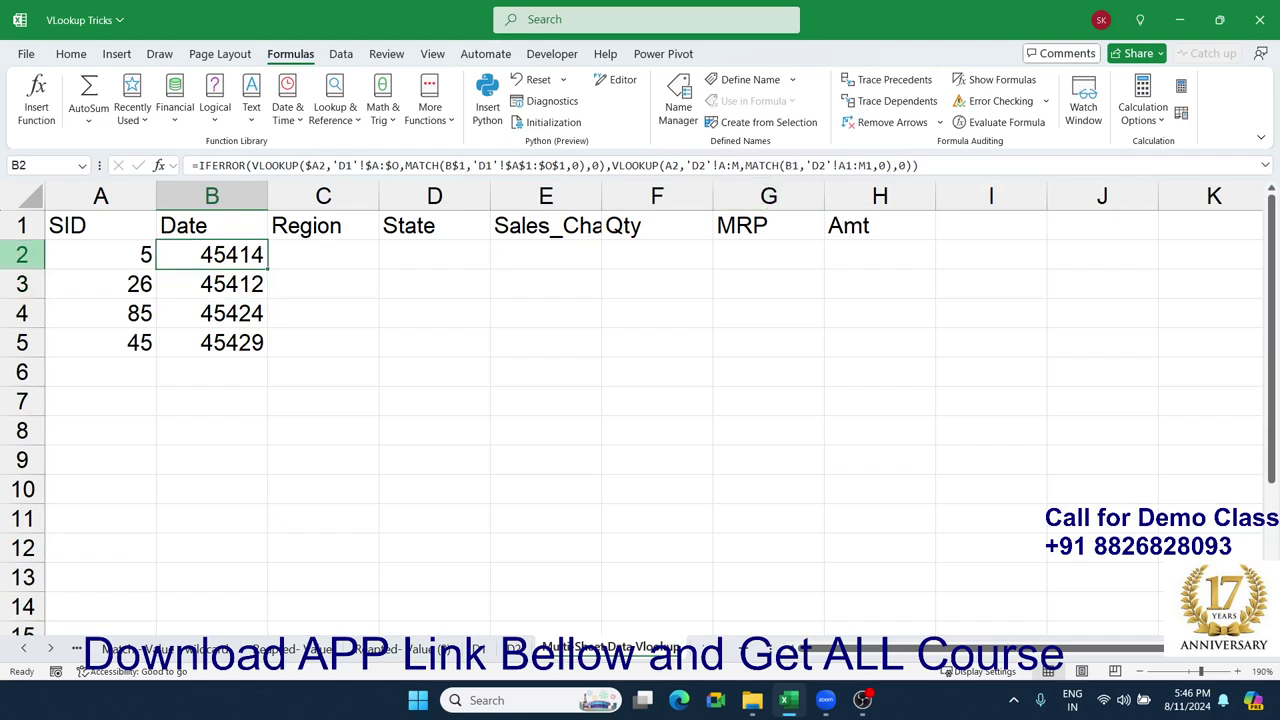
Make A2, 'D2'!A:M, B1 and 'D2'!A1:M1 absolute in B2's formula.
double_click(245, 258)
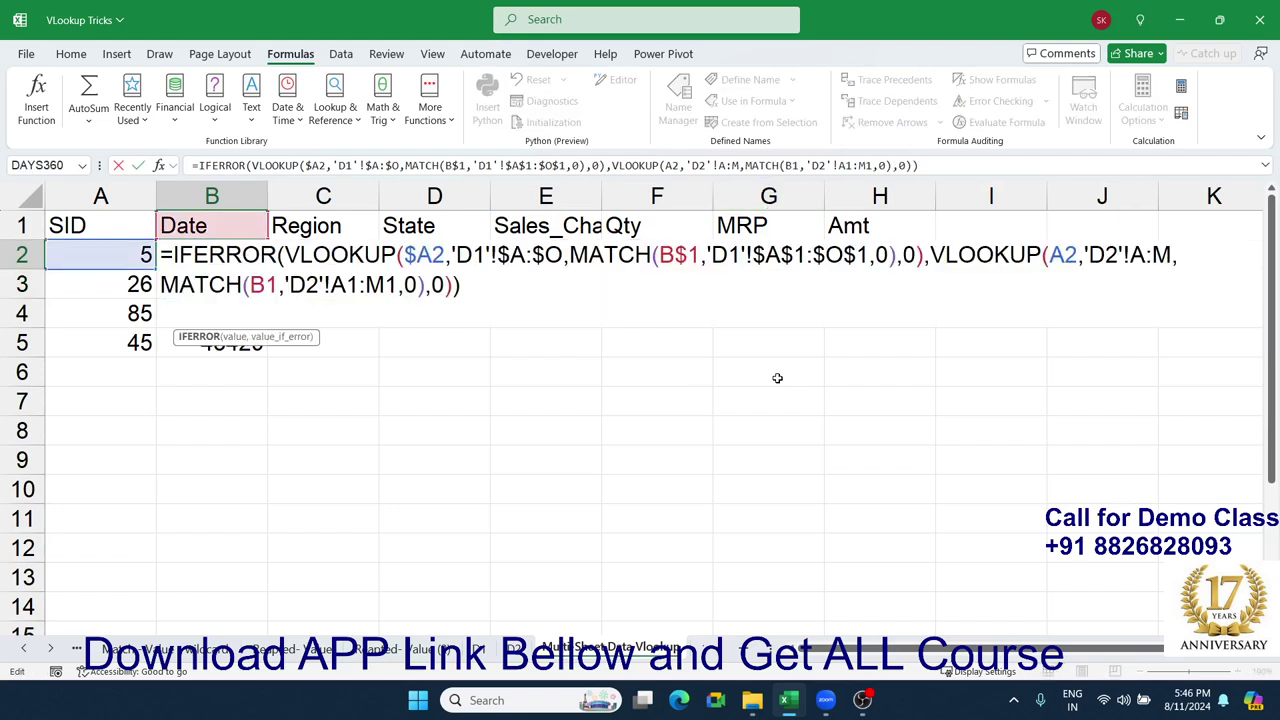
click(1052, 255)
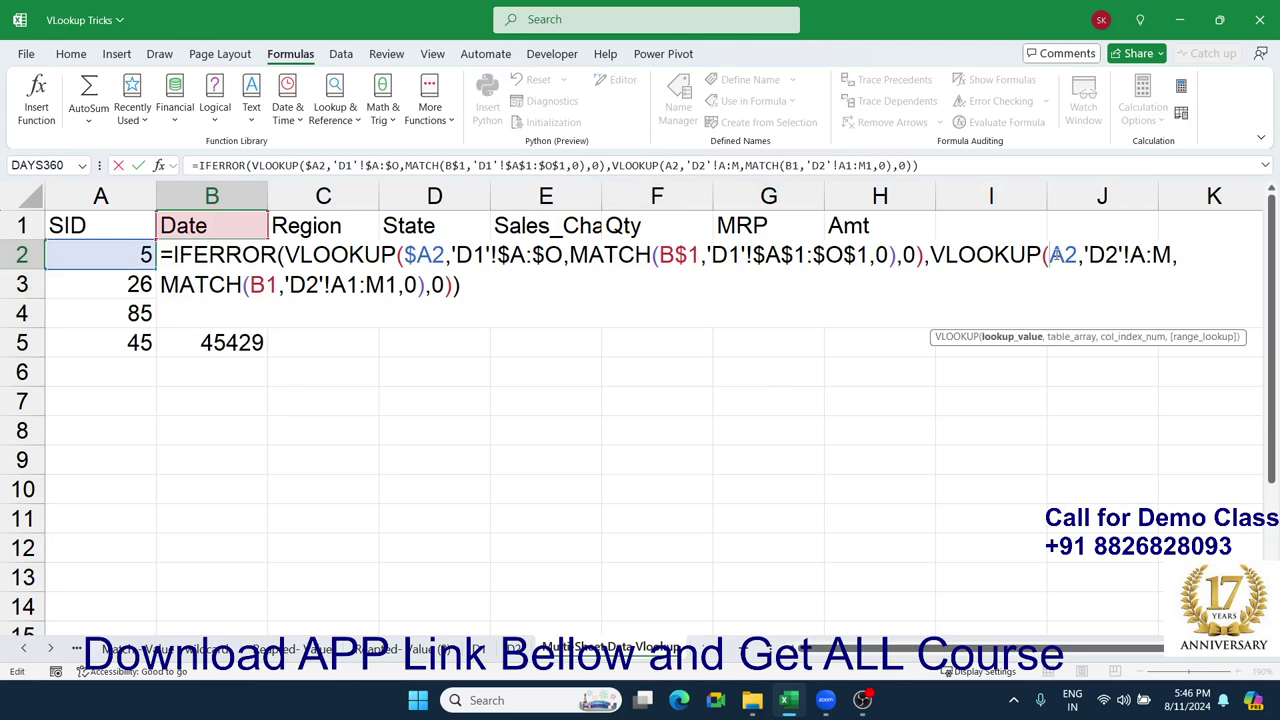
text($)
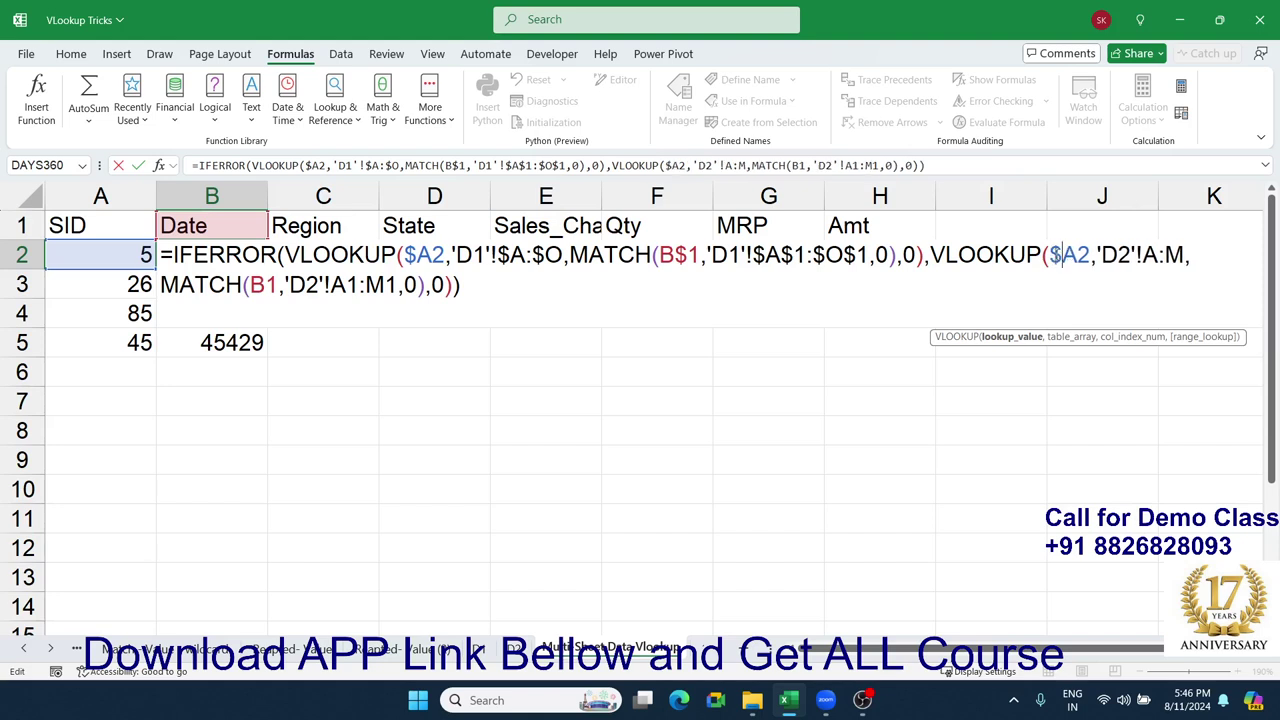
click(1167, 256)
key(F4)
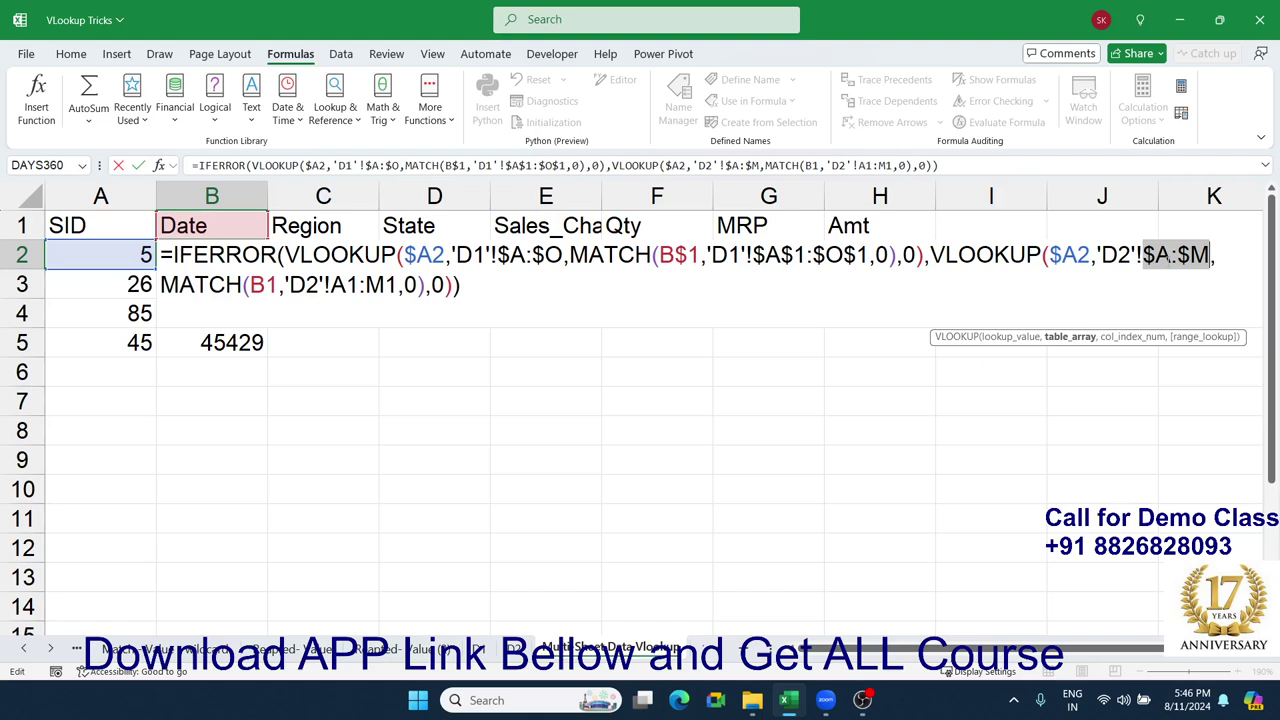
click(270, 289)
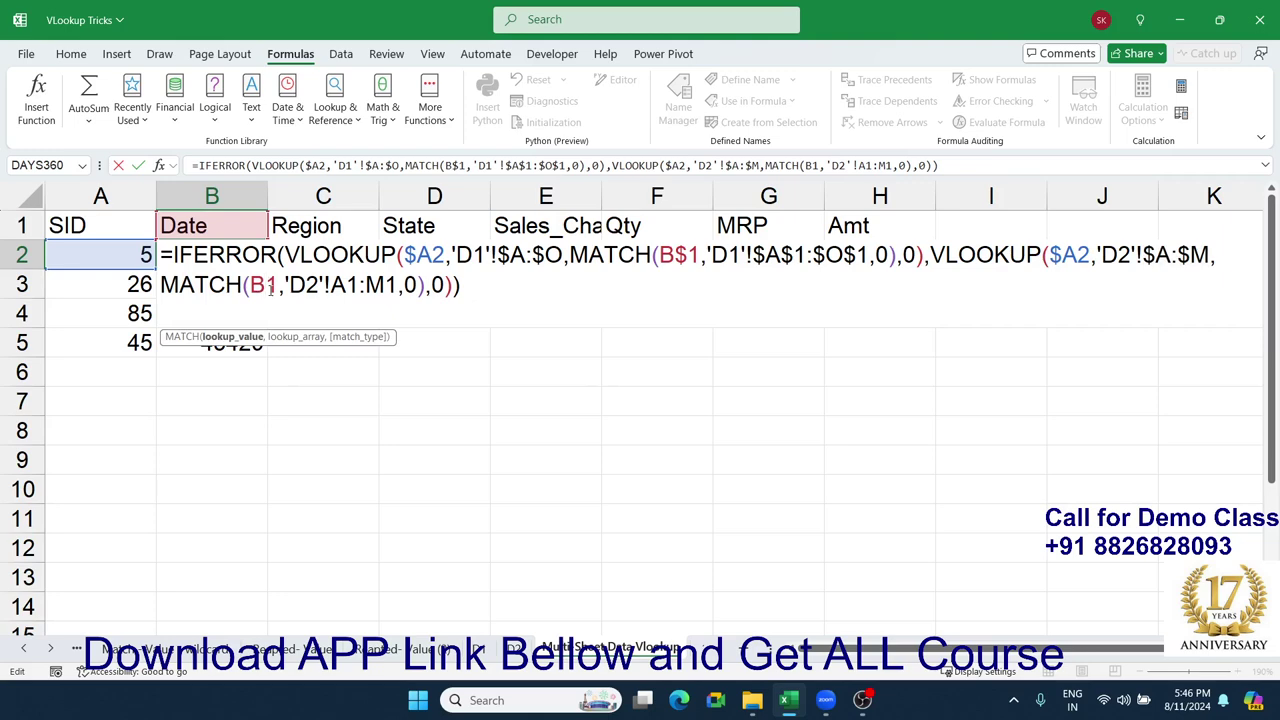
text($)
click(366, 285)
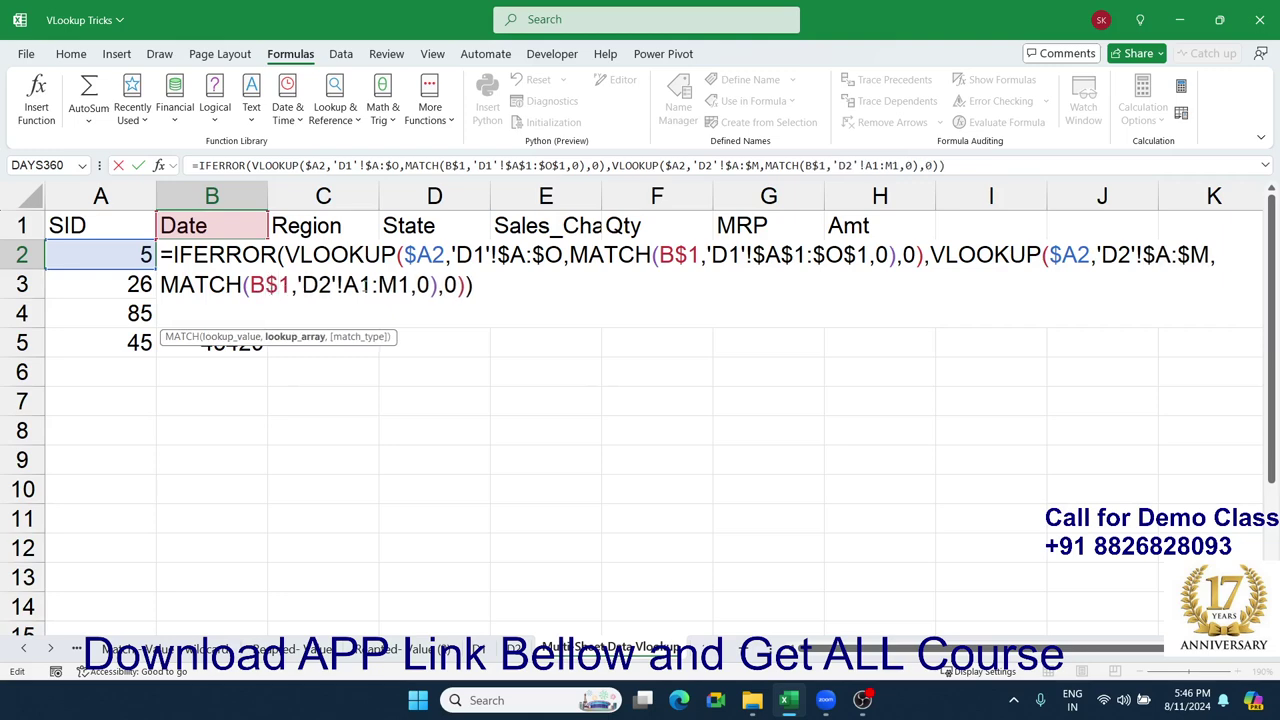
key(F4)
click(413, 284)
key(F4)
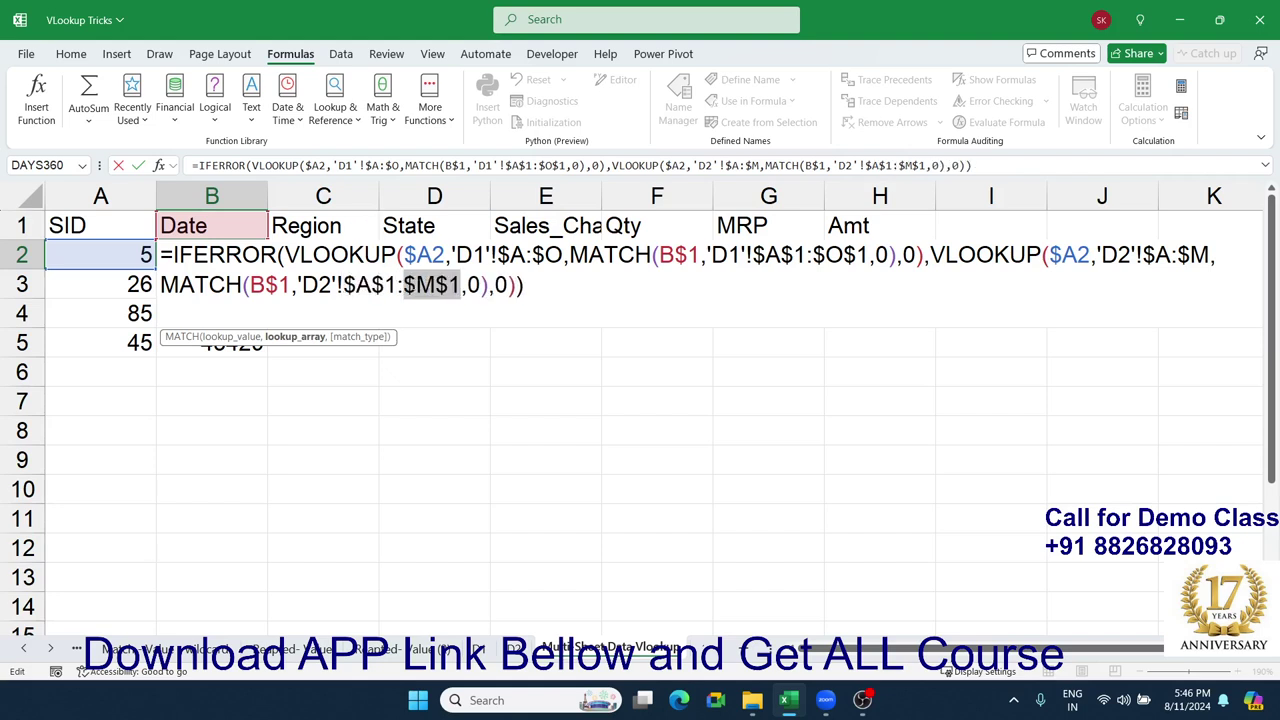
key(Return)
Copy B2's formula across to the Amt column H and fill it down to row 5.
key(Up)
key(shift+Right)
key(shift+Right)
key(shift+Right)
key(shift+Right)
key(shift+Right)
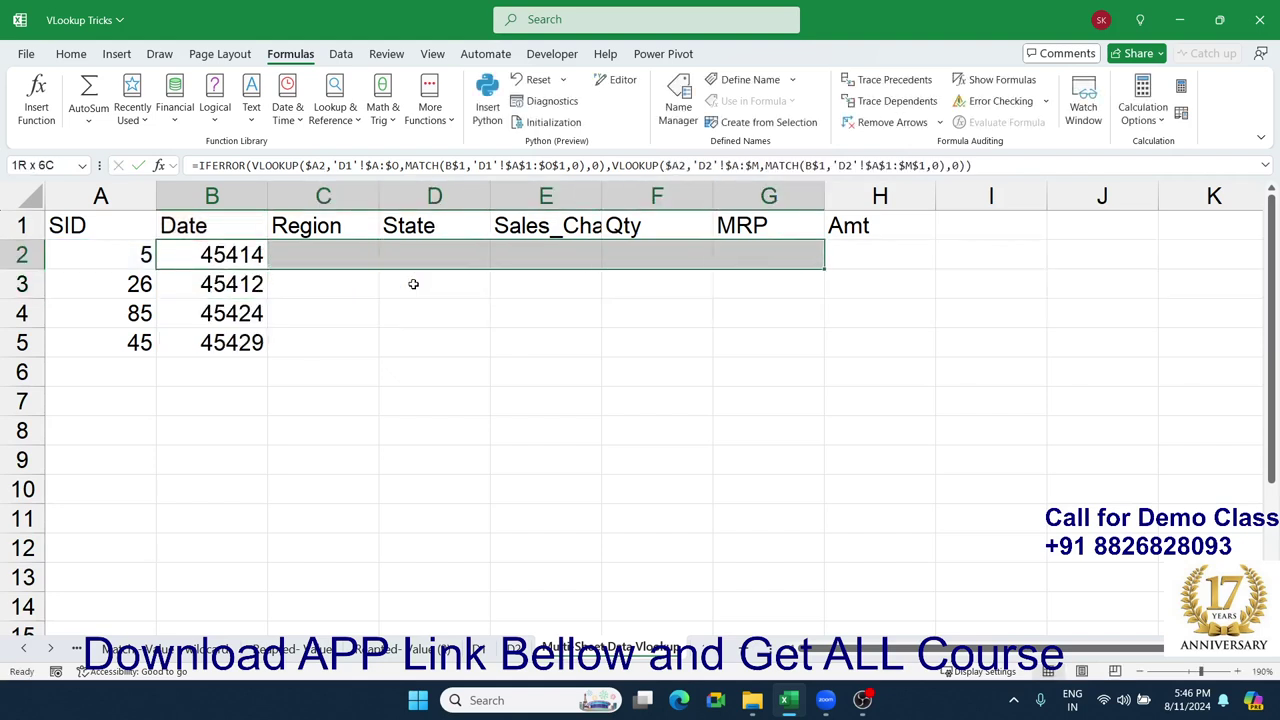
key(shift+Right)
key(ctrl+r)
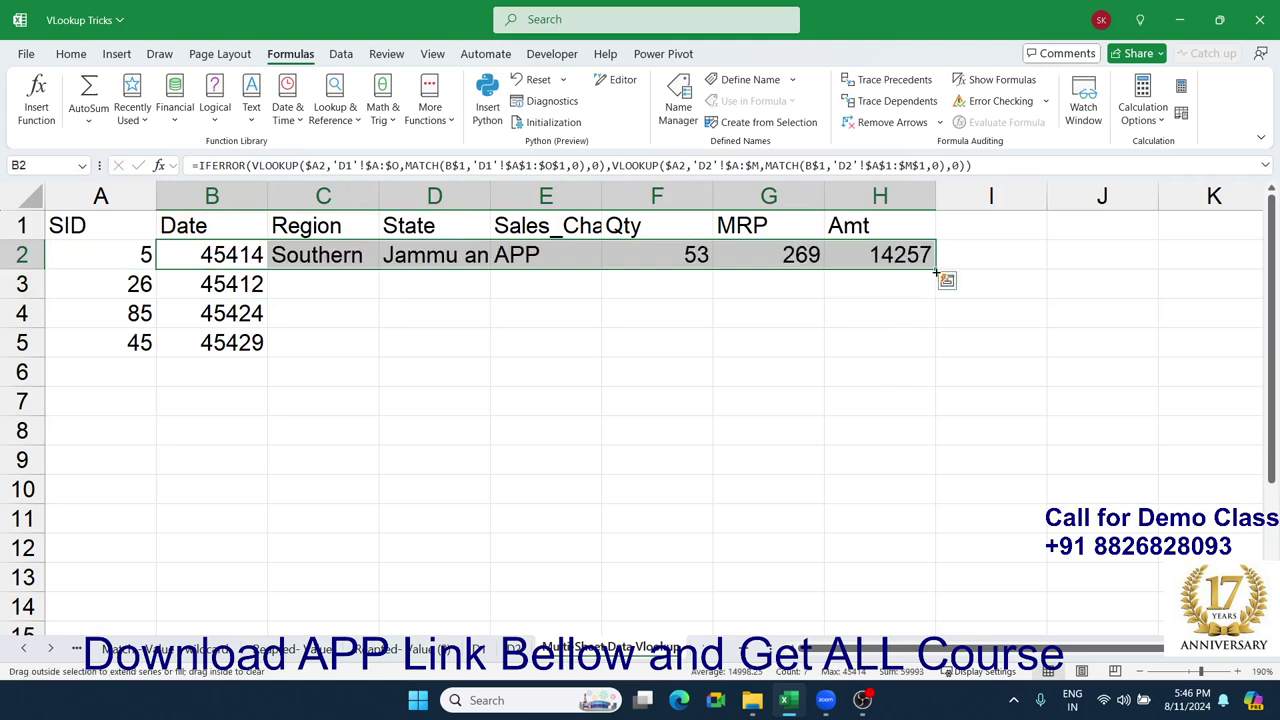
drag(934, 273, 936, 345)
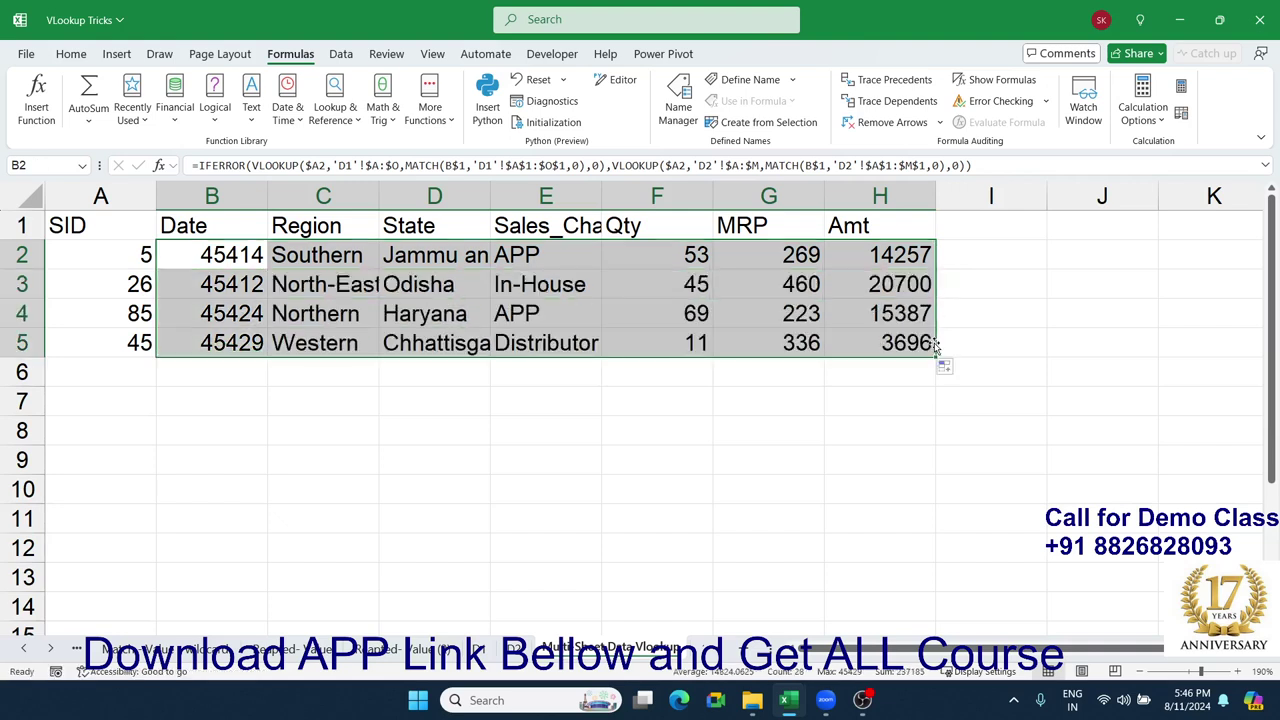
Clear the copied results in B3:H5 and return to cell B3.
key(Down)
key(ctrl+Right)
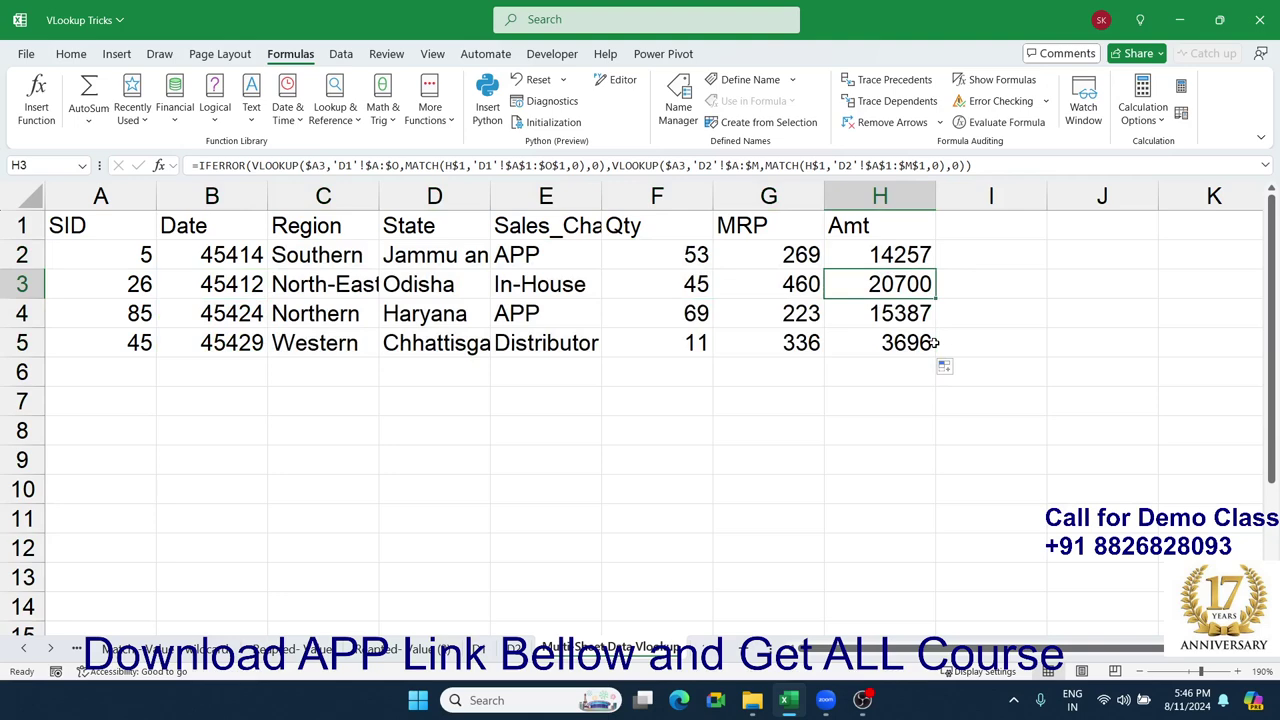
key(ctrl+shift+Left)
key(ctrl+Left)
key(Right)
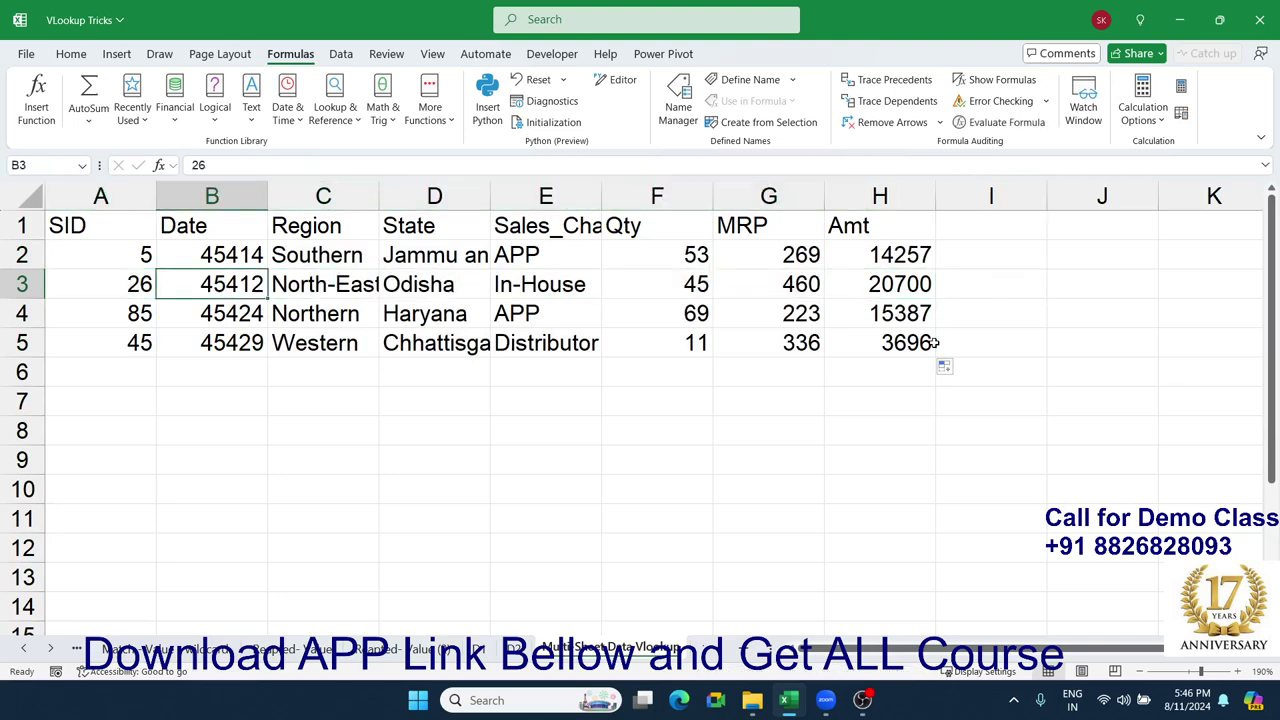
key(ctrl+shift+Right)
key(ctrl+shift+Down)
key(Delete)
key(Up)
key(Down)
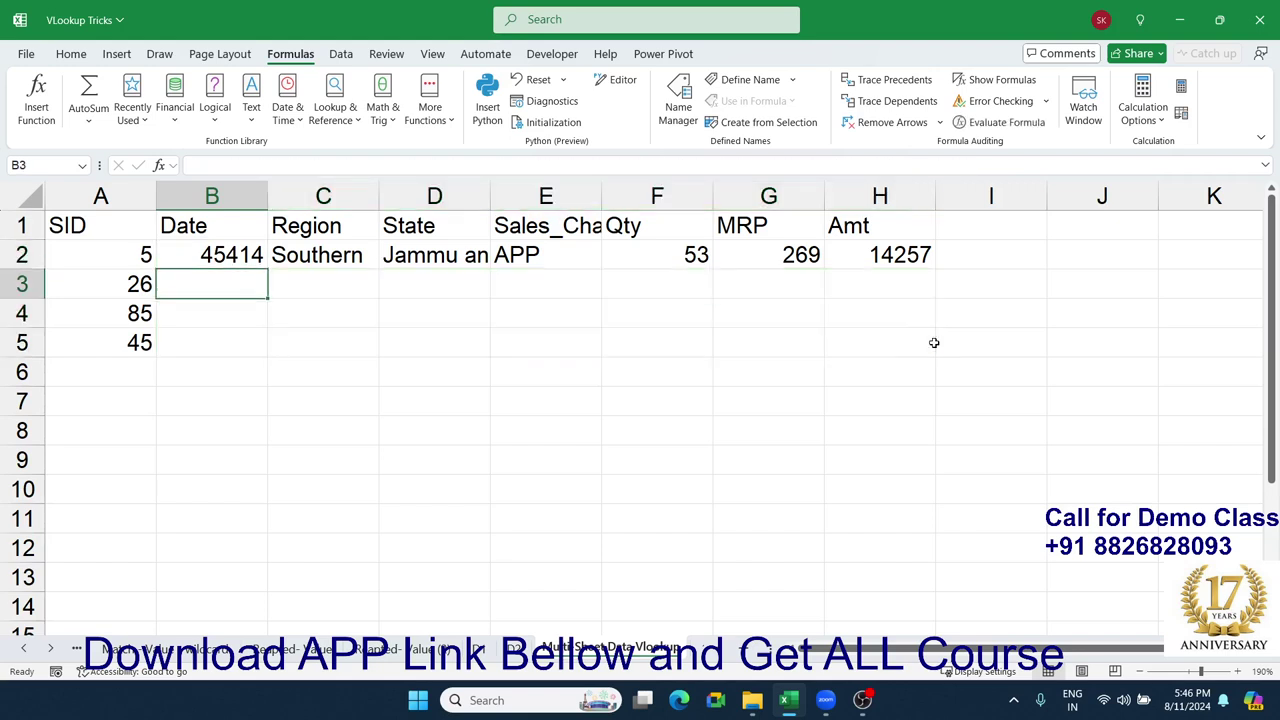
Start B3 with =IFERROR(VLOOKUP(A3, sheet D1's data columns, 2, 0), followed by a second VLOOKUP.
text(=)
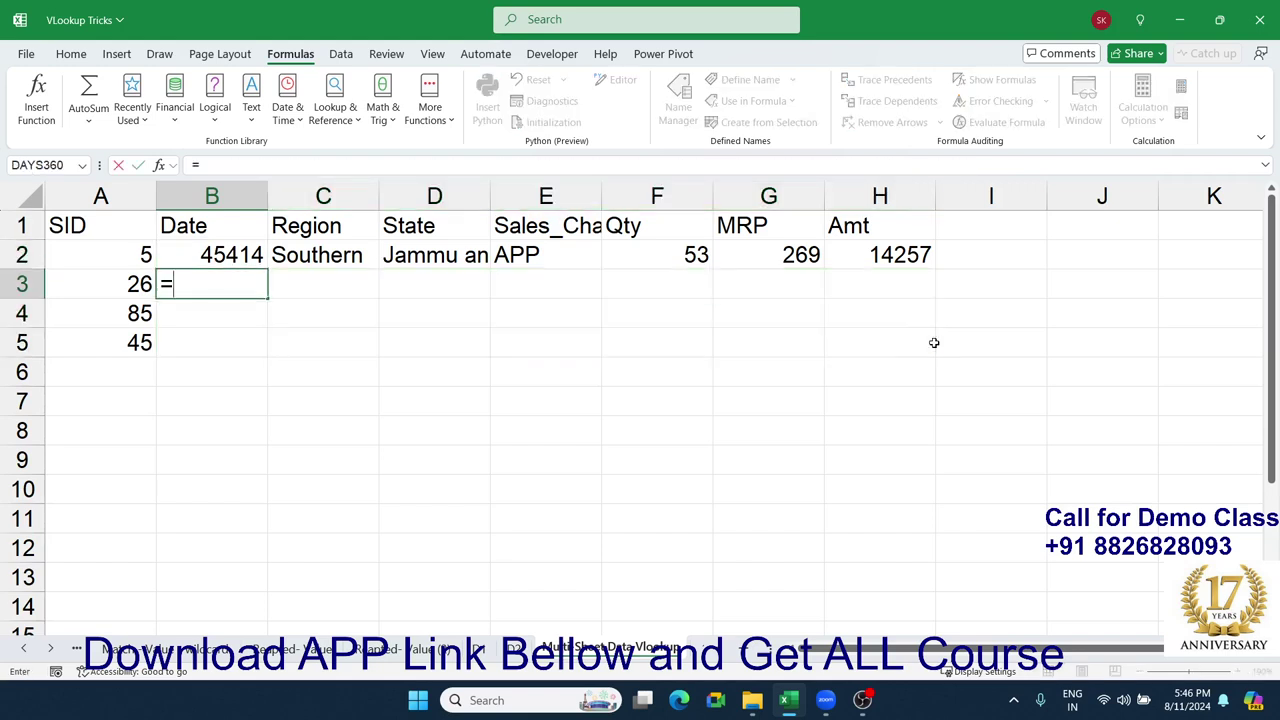
text(IF)
key(Down)
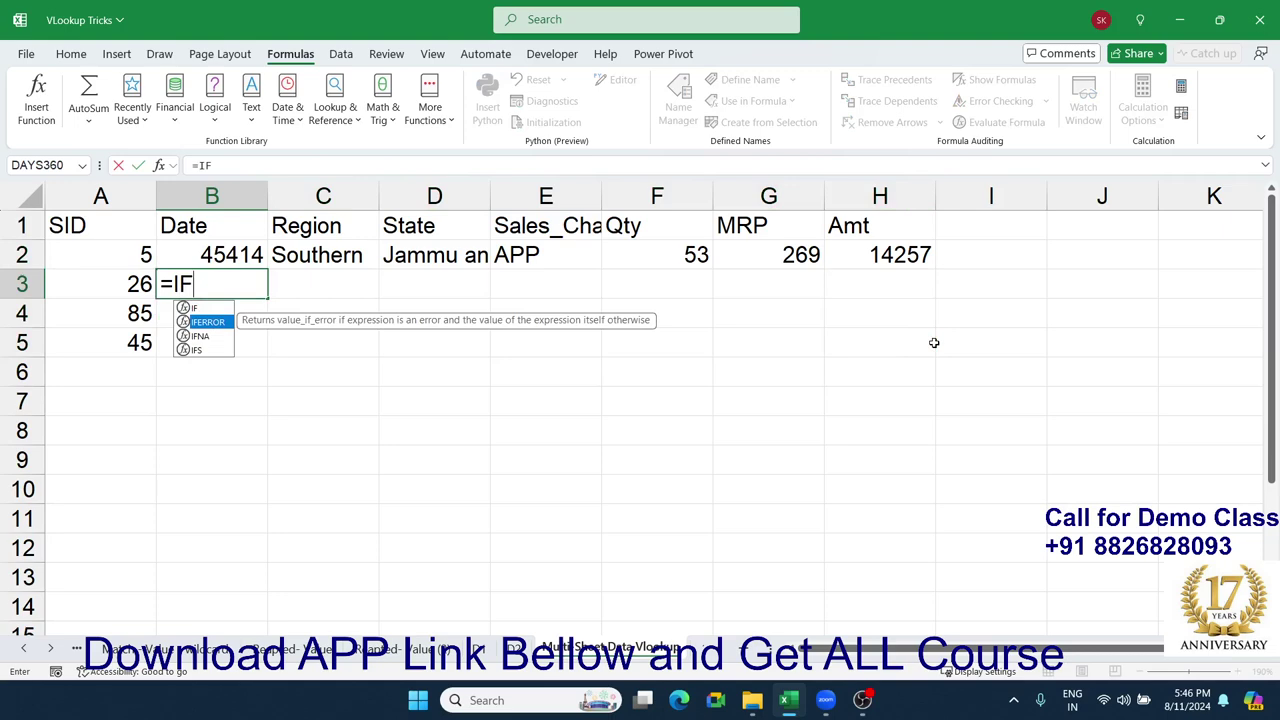
key(Tab)
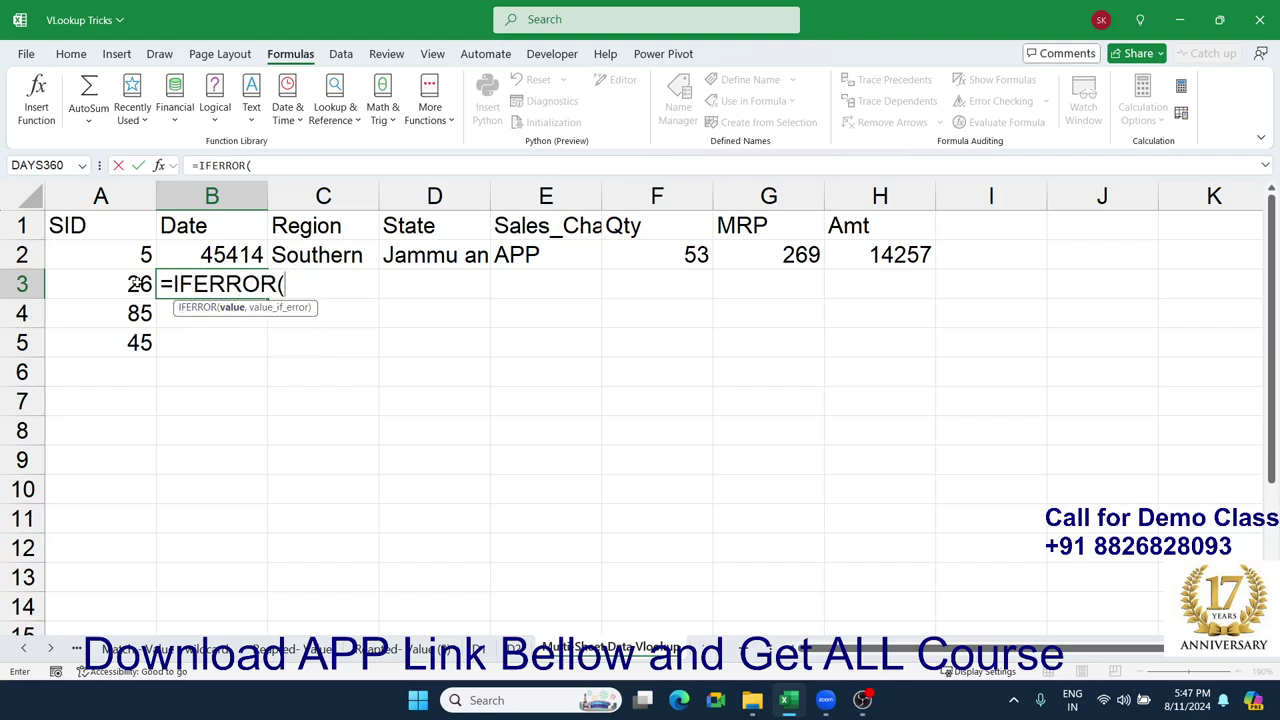
text(VLOOKUP()
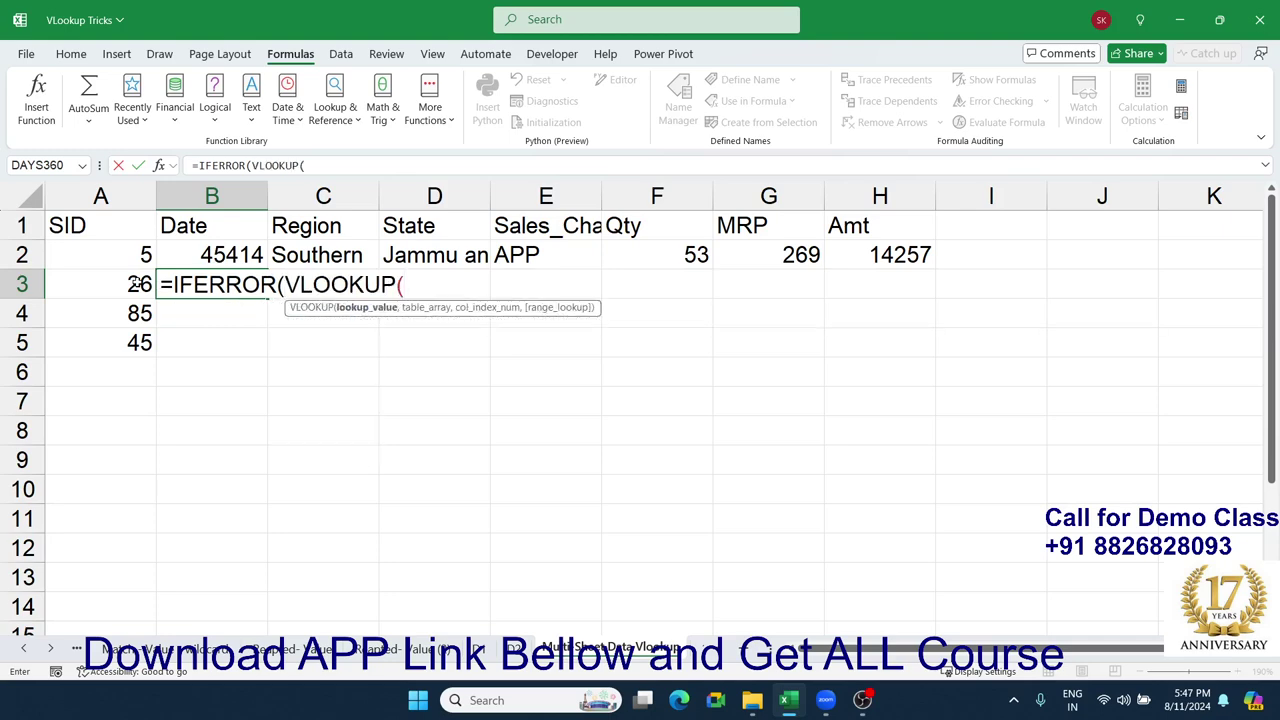
click(137, 284)
text(,)
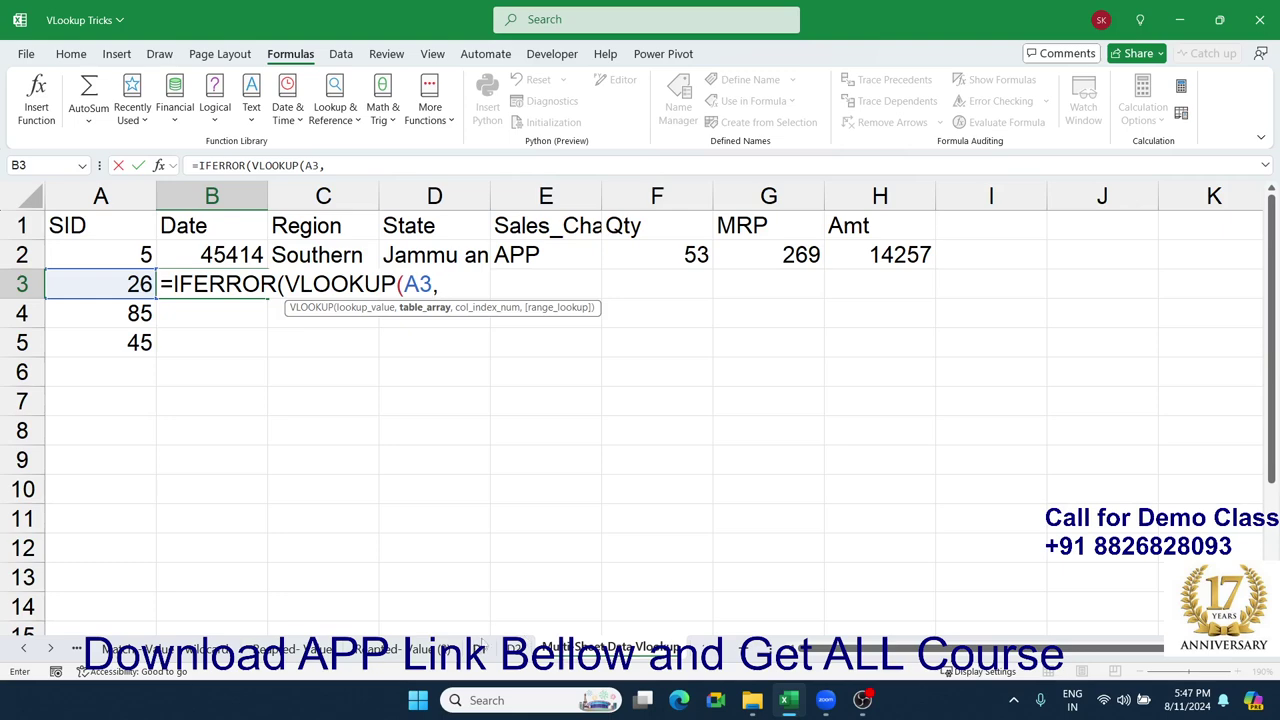
click(480, 649)
mouse_move(53, 188)
mouse_down()
mouse_move(550, 225)
mouse_move(880, 200)
mouse_up()
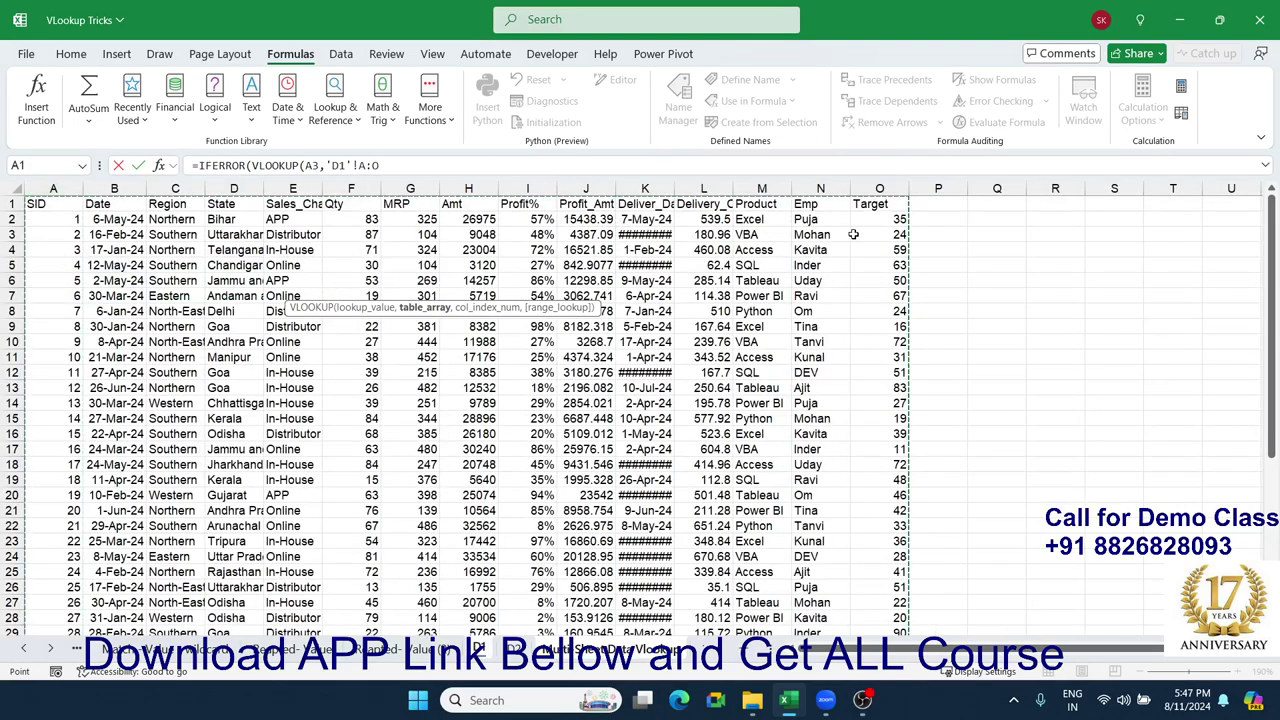
text(,2)
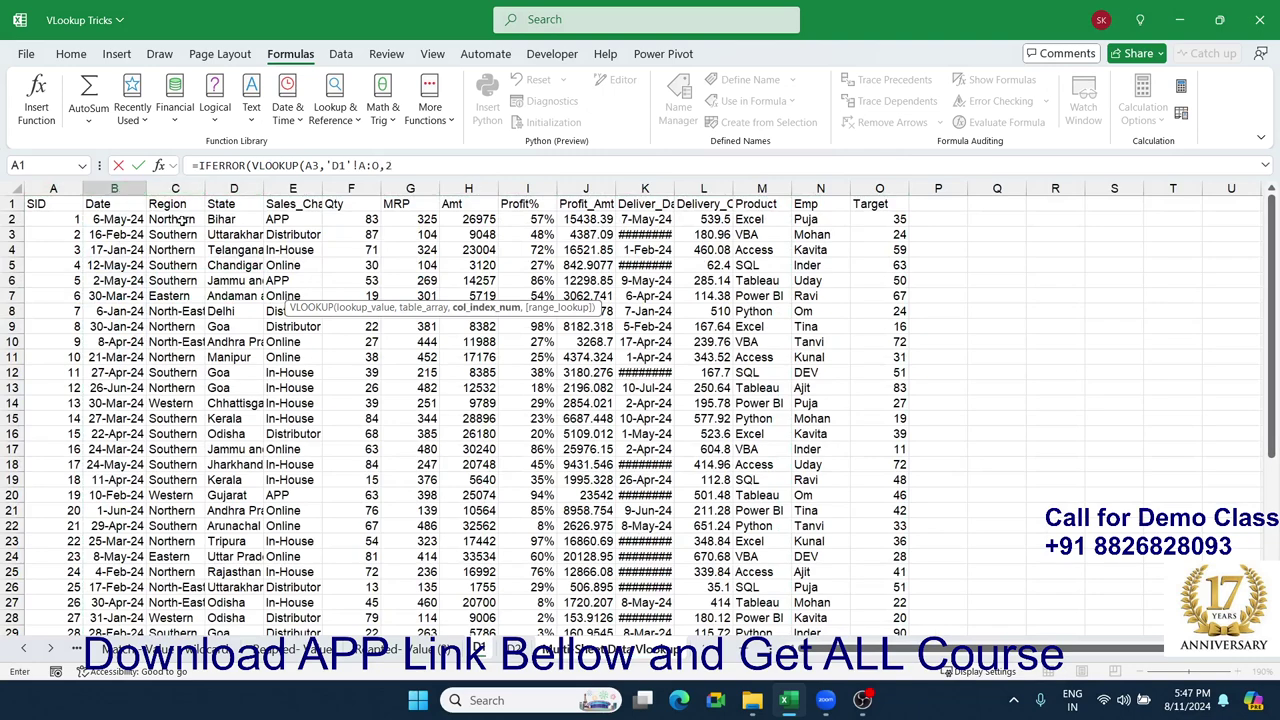
text(,0)
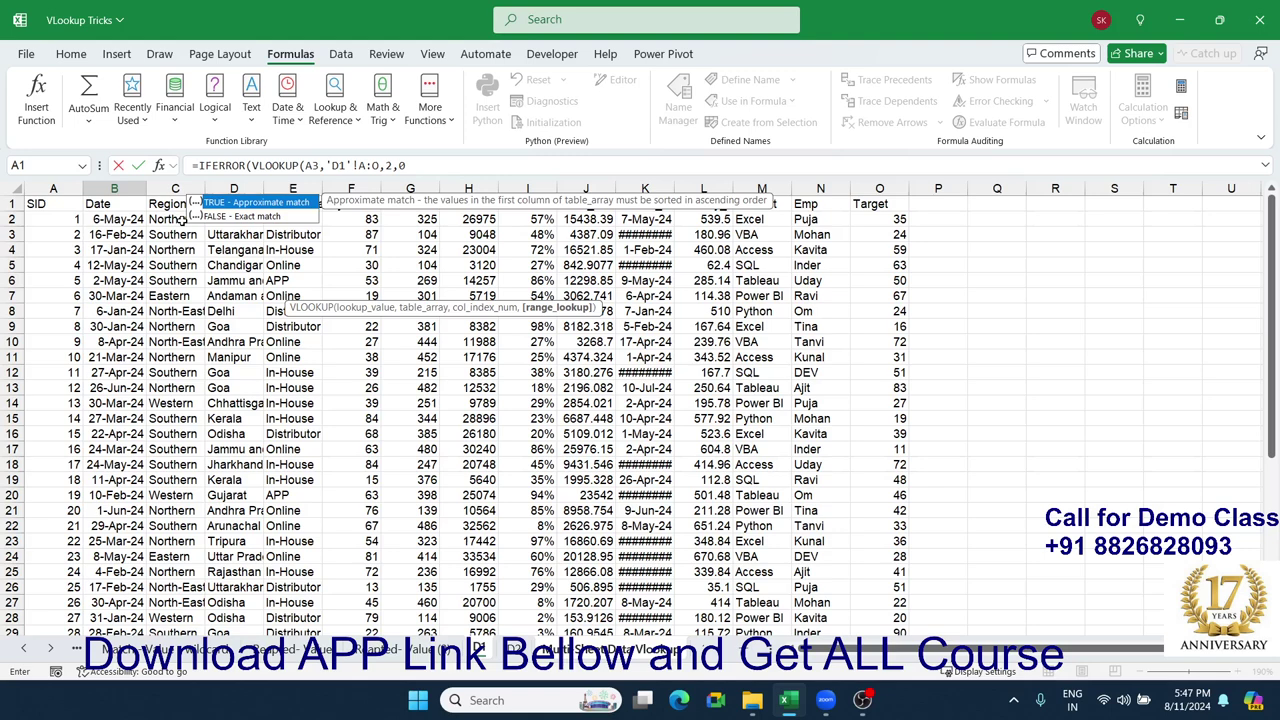
text())
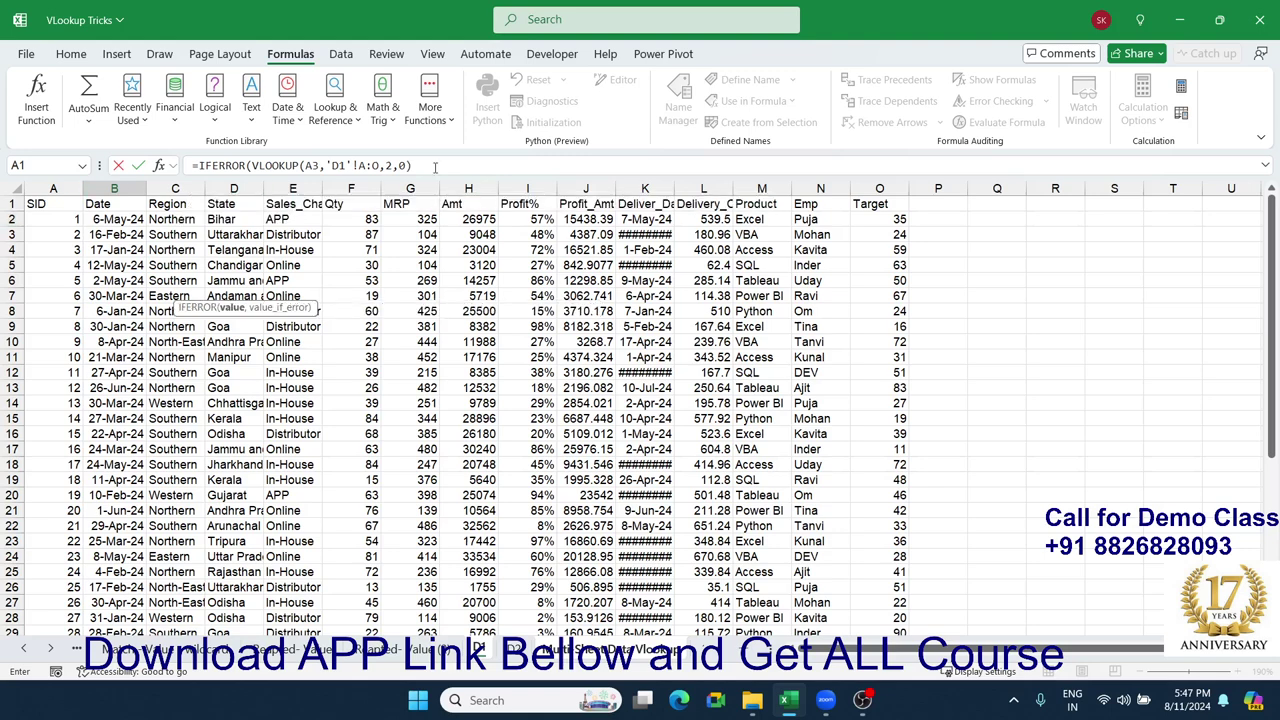
text(VL)
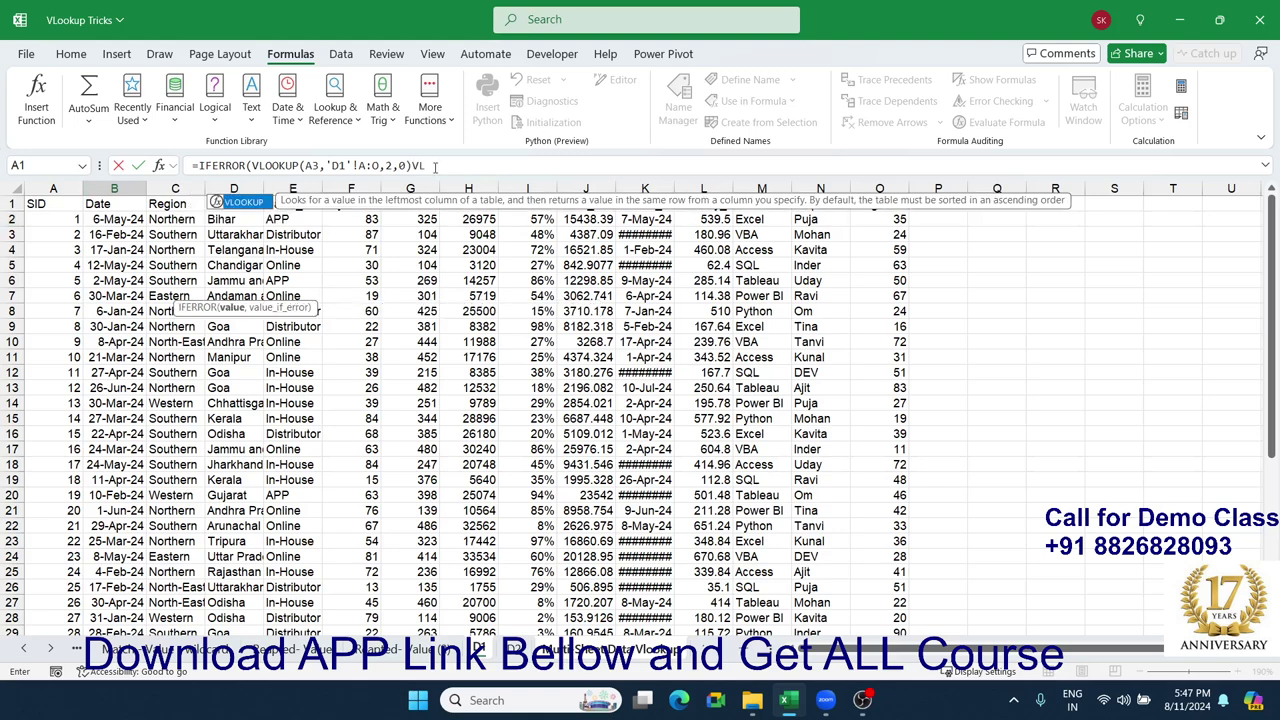
key(BackSpace)
key(BackSpace)
text(,)
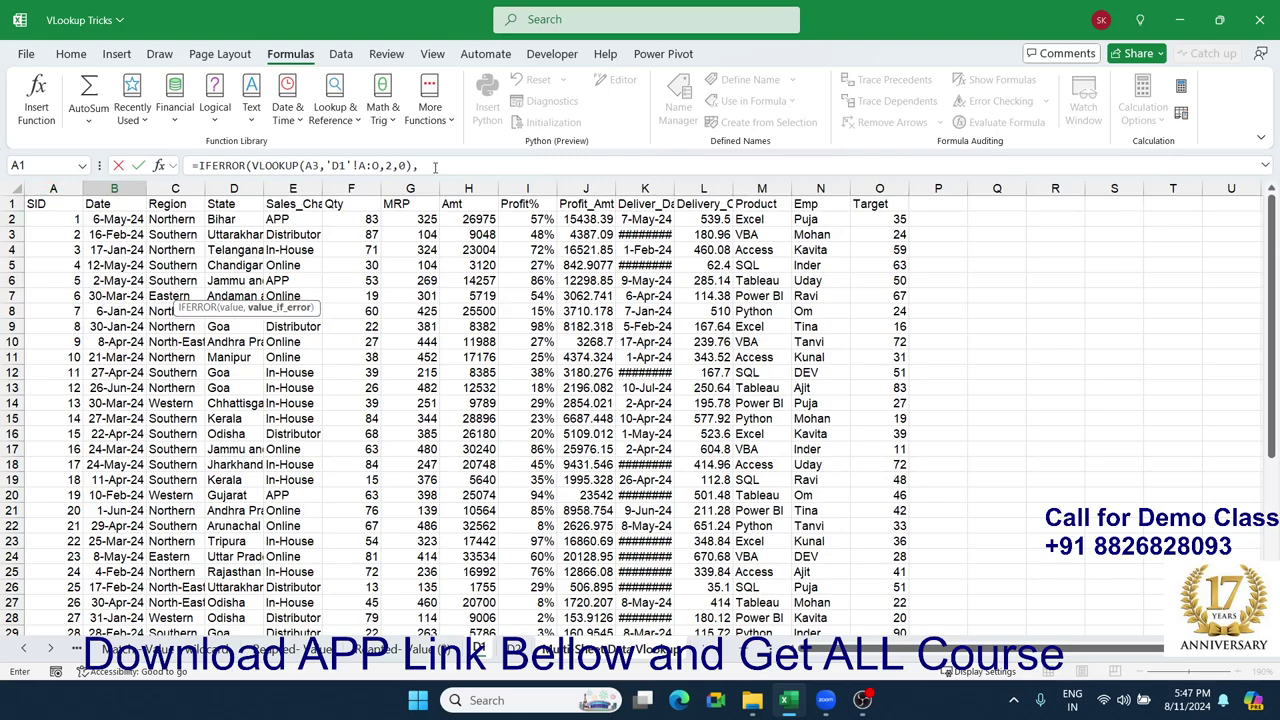
text(VL)
key(Tab)
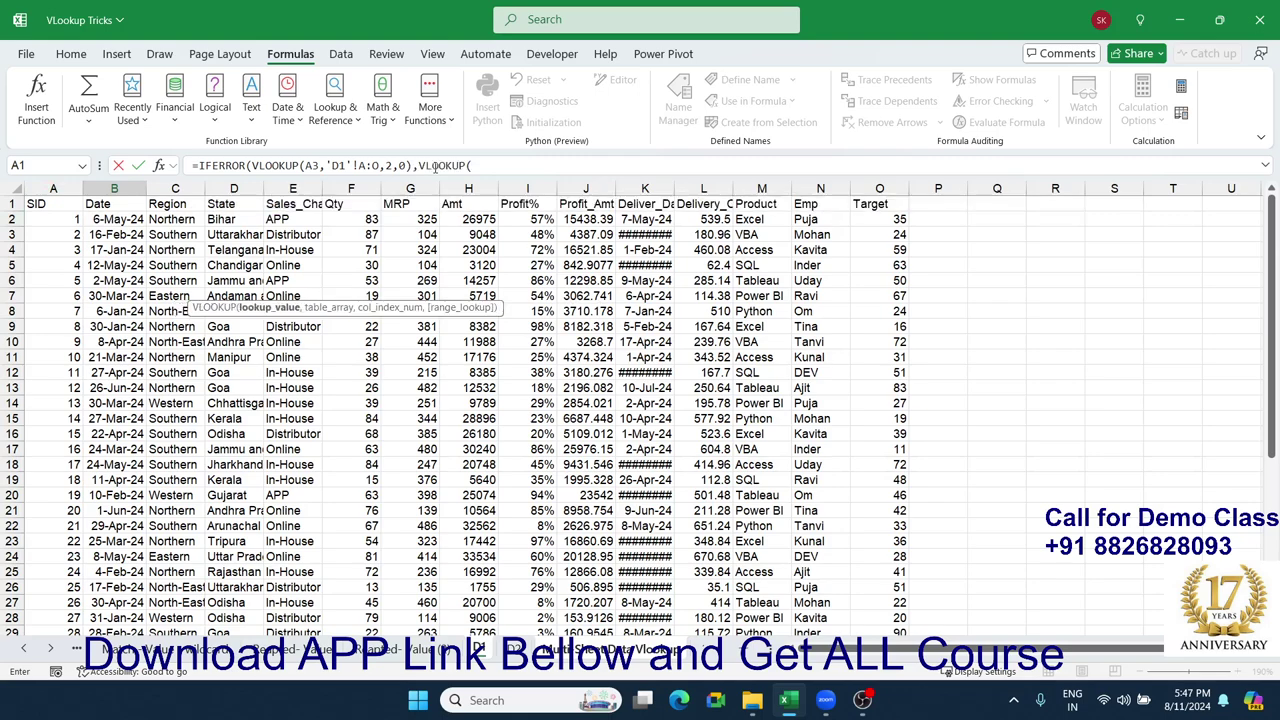
Make the fallback VLOOKUP search SID A3 in sheet D2's columns with exact match.
click(610, 649)
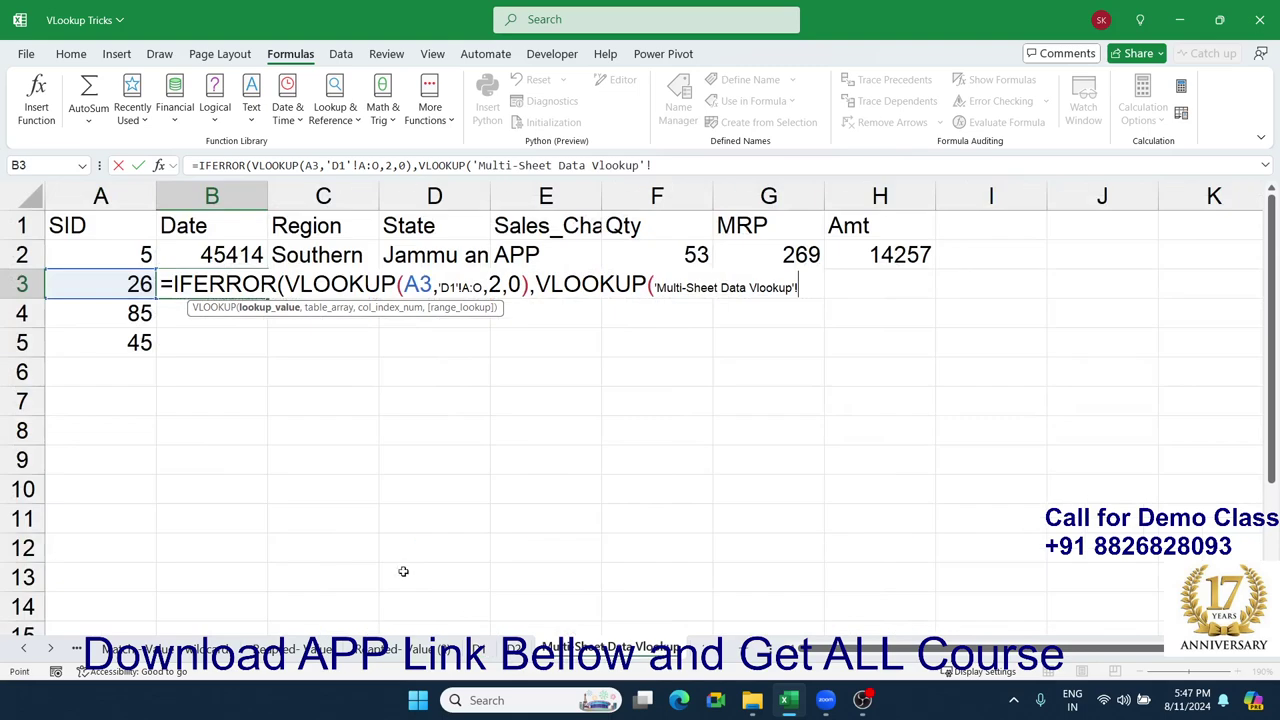
click(123, 286)
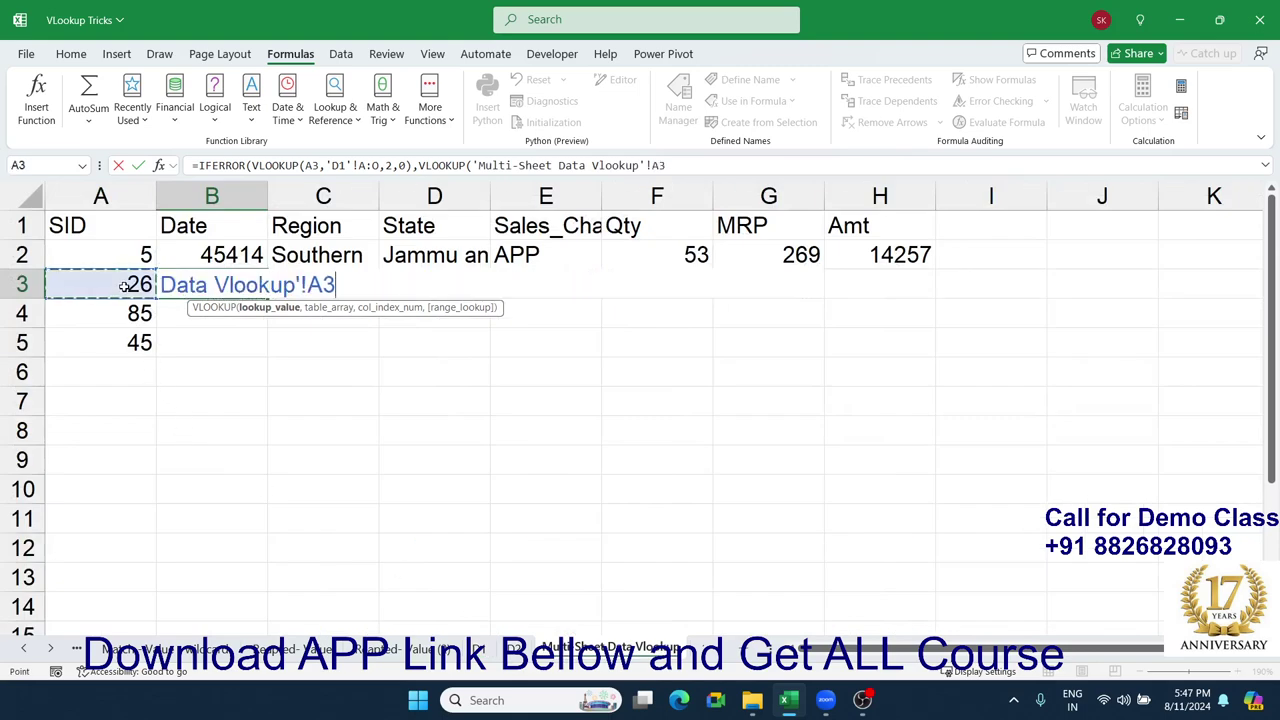
click(472, 165)
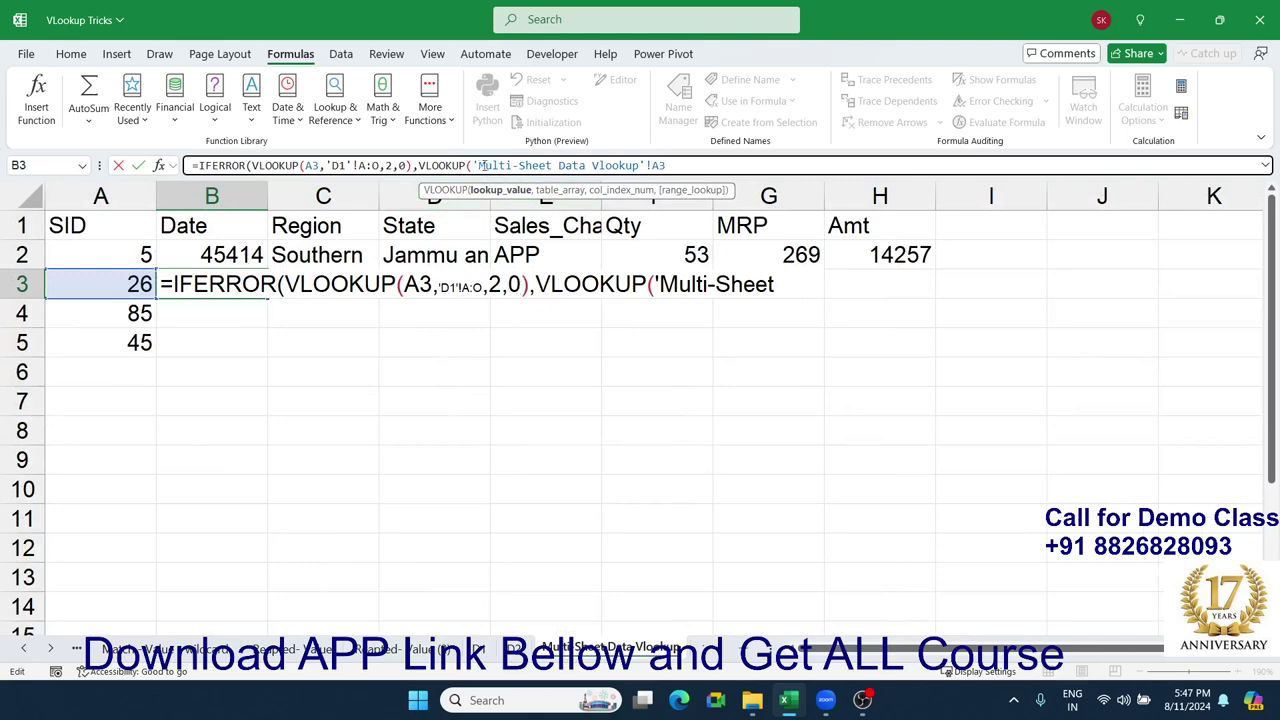
drag(479, 165, 655, 166)
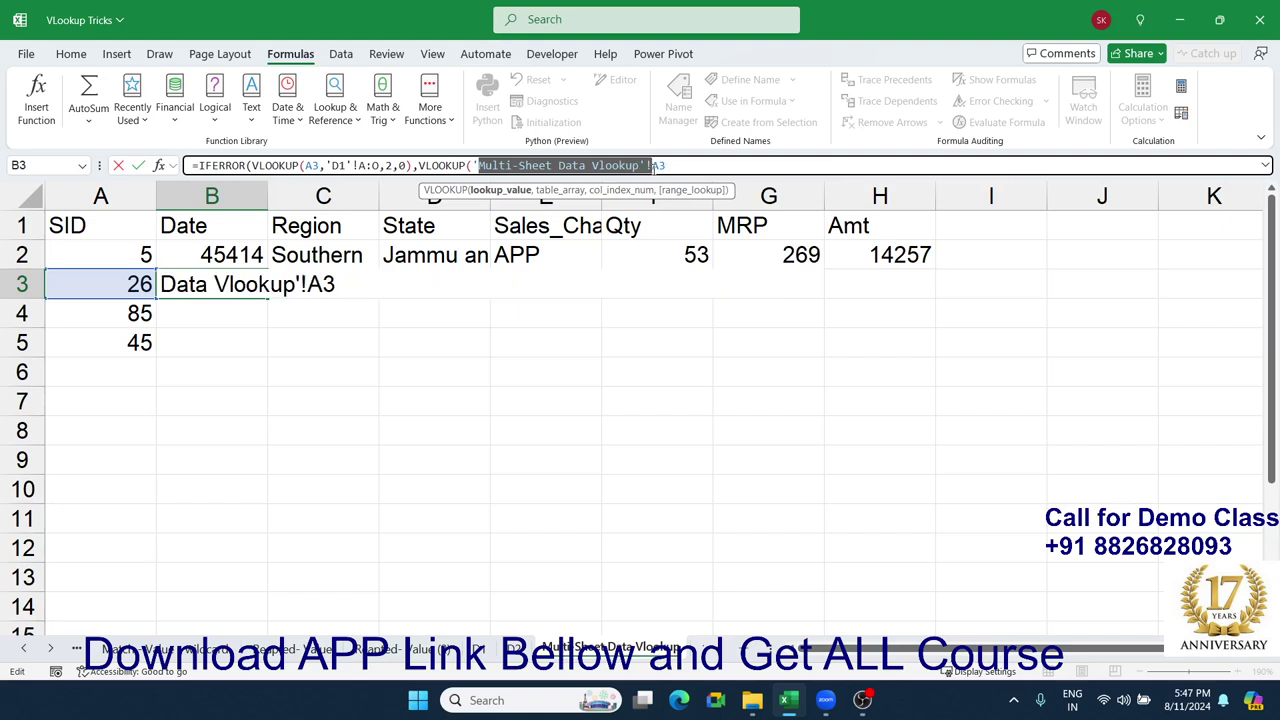
key(BackSpace)
key(BackSpace)
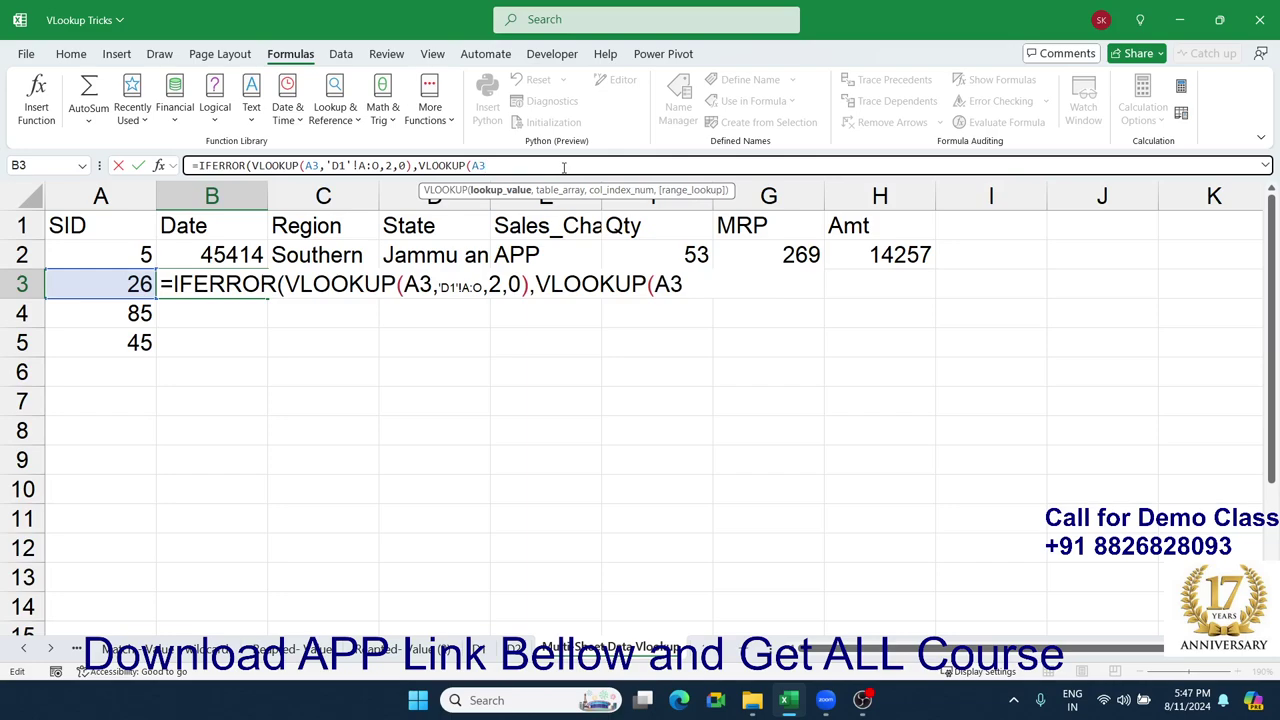
text(,)
click(497, 645)
mouse_move(60, 189)
mouse_down()
mouse_move(548, 189)
mouse_move(743, 204)
mouse_up()
text(,'D2'!A:M)
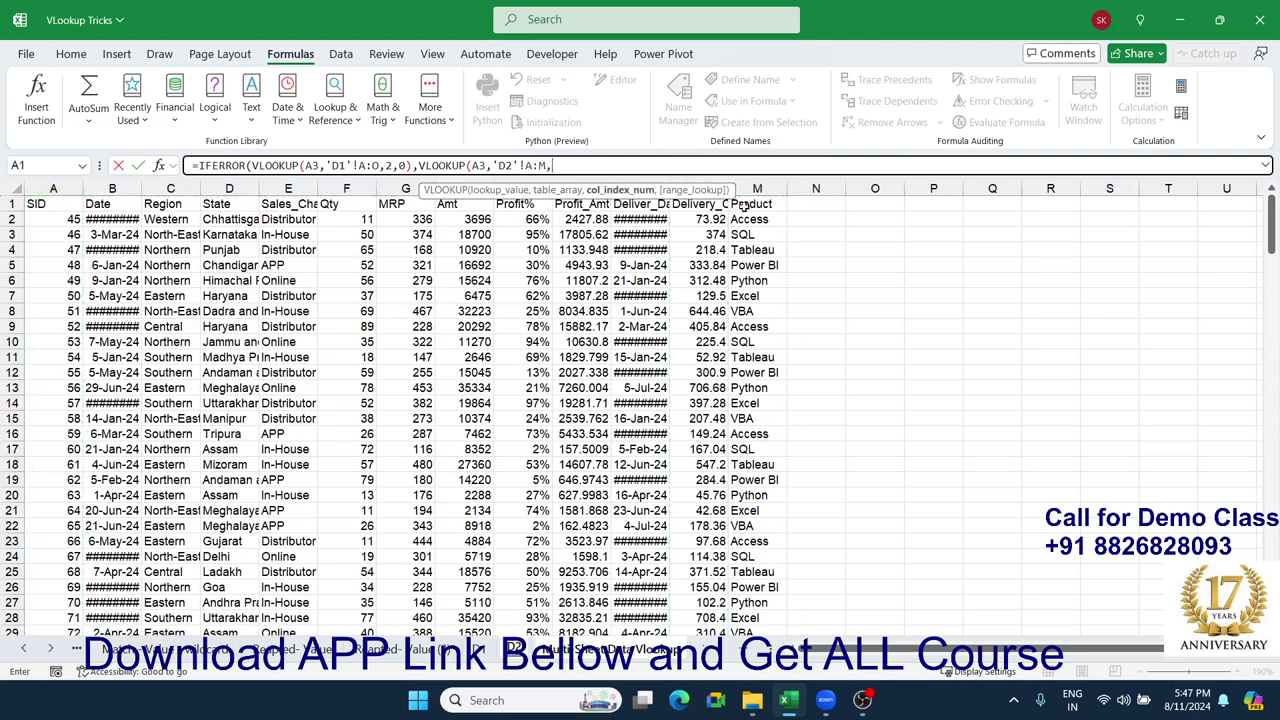
text(,0))
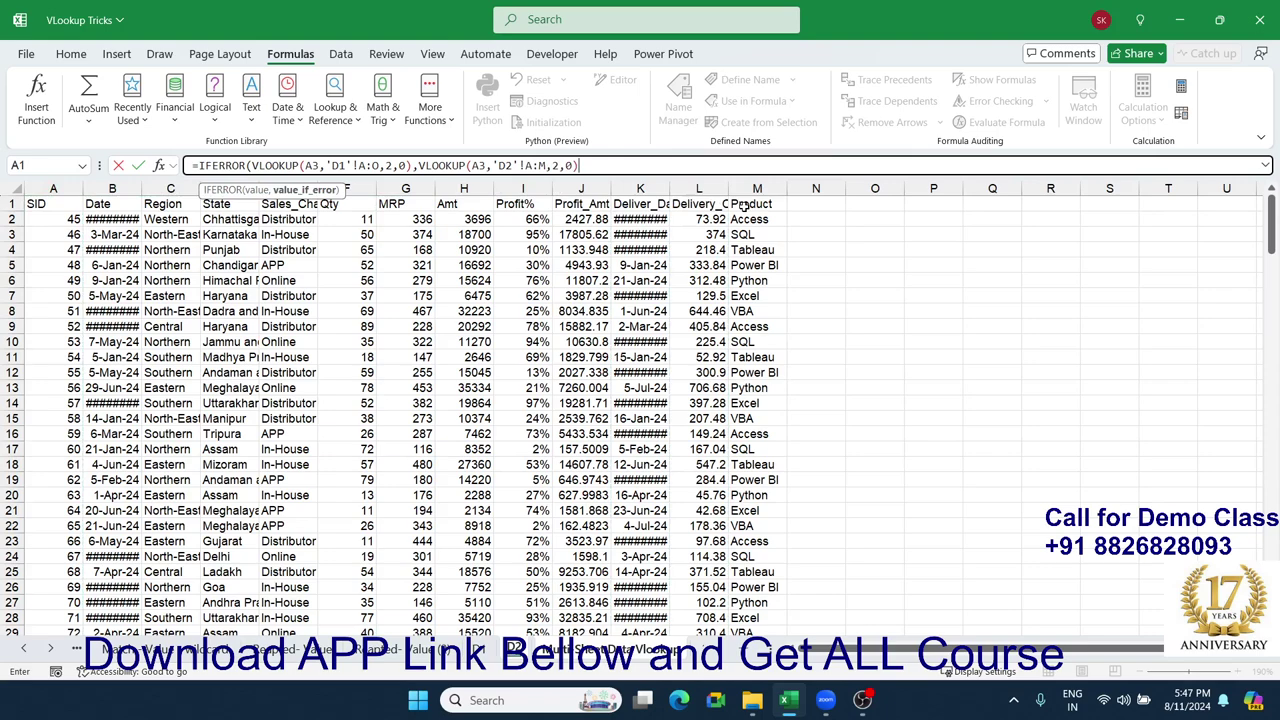
text())
key(Return)
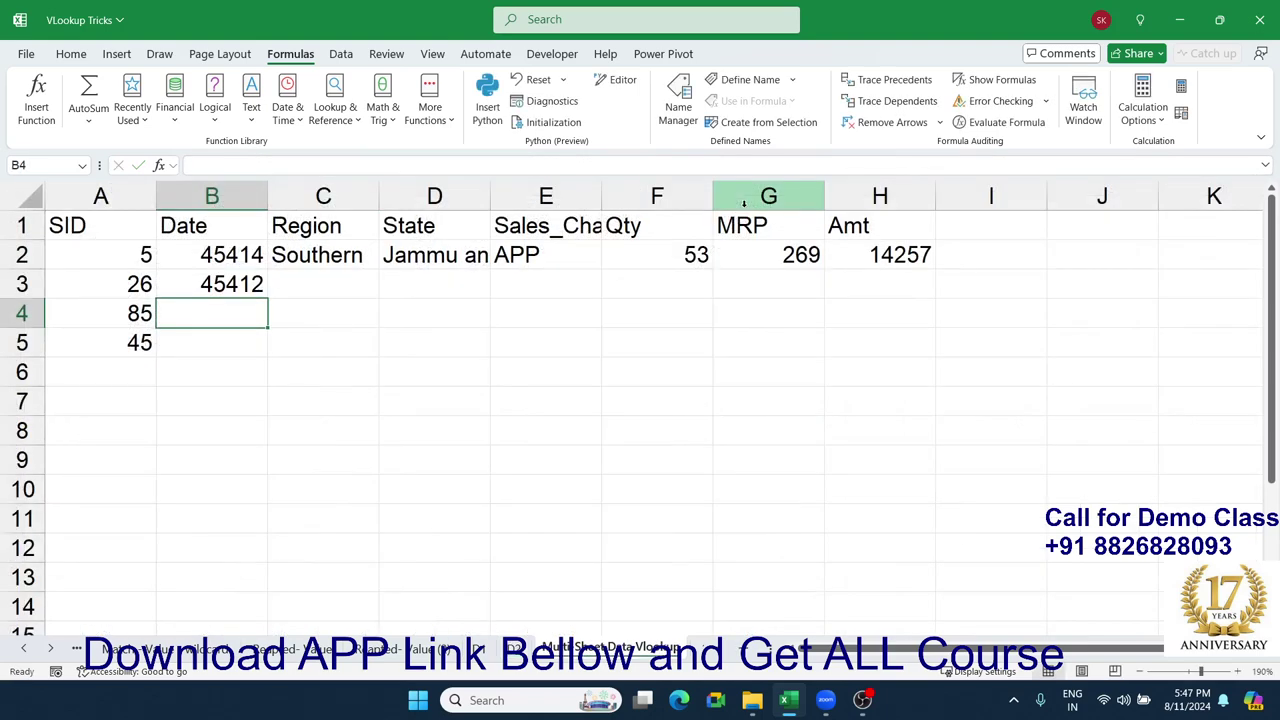
key(Up)
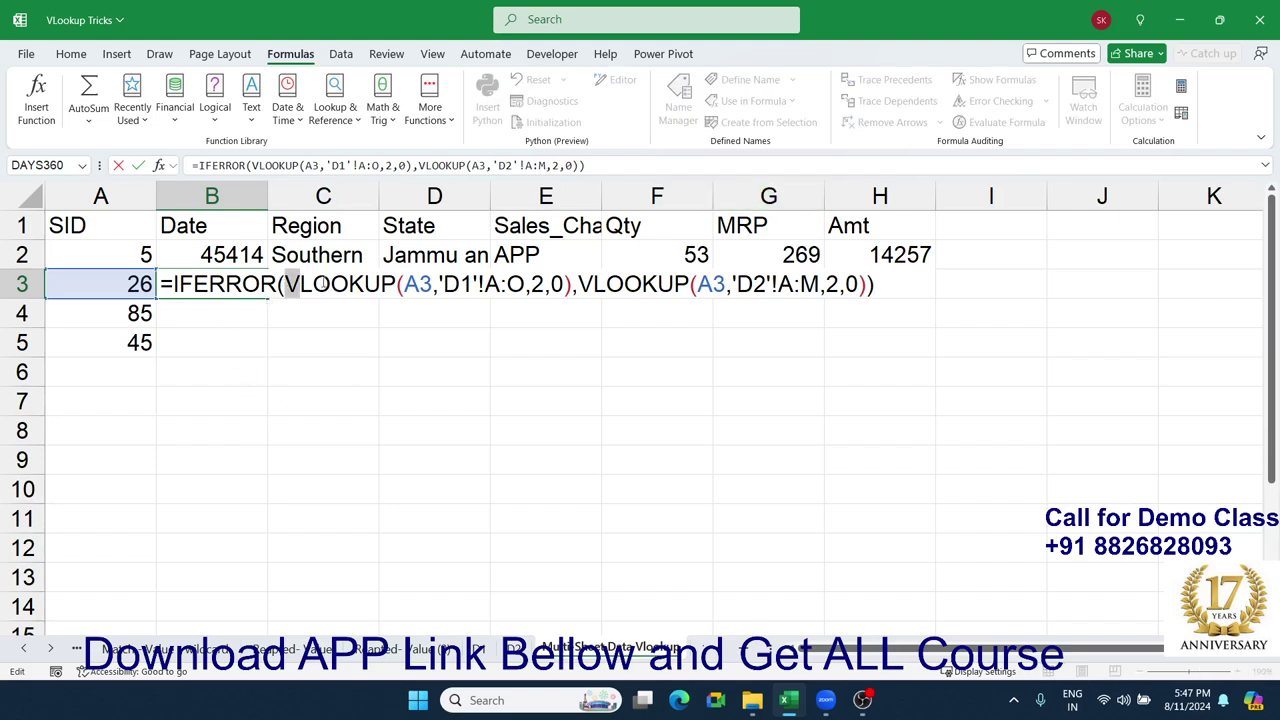
drag(285, 285, 712, 286)
click(685, 356)
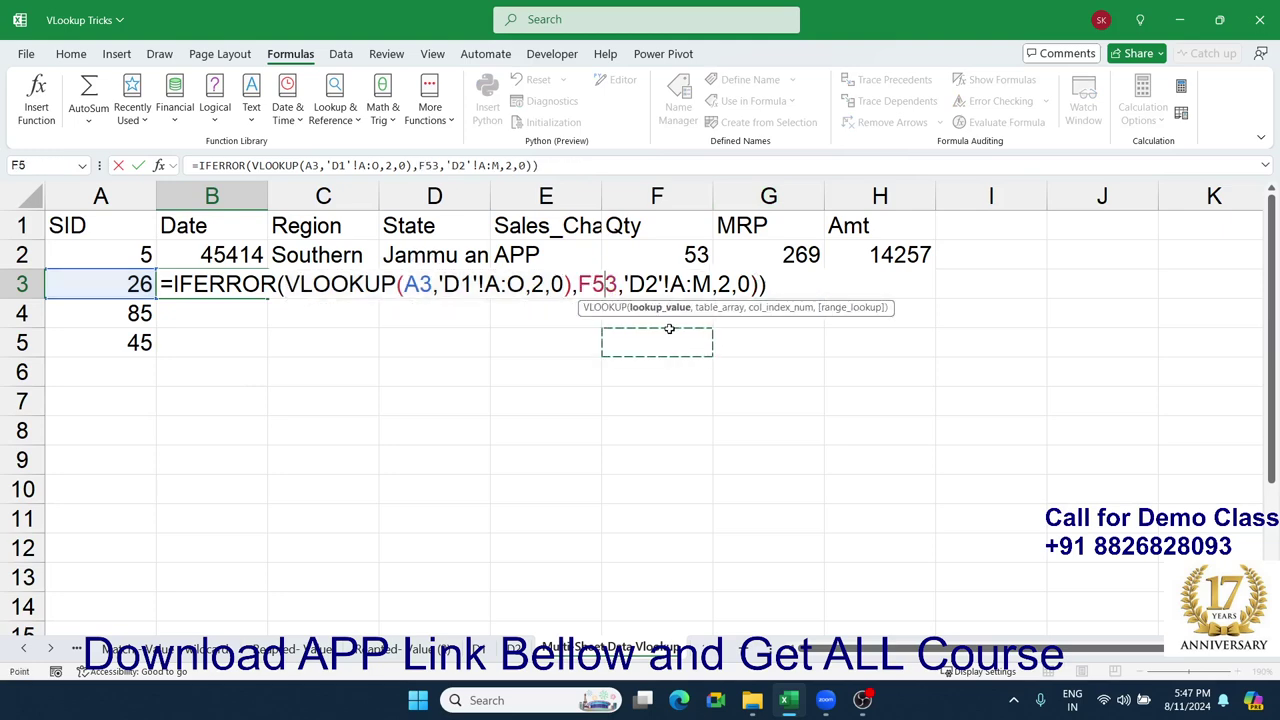
key(Escape)
double_click(204, 287)
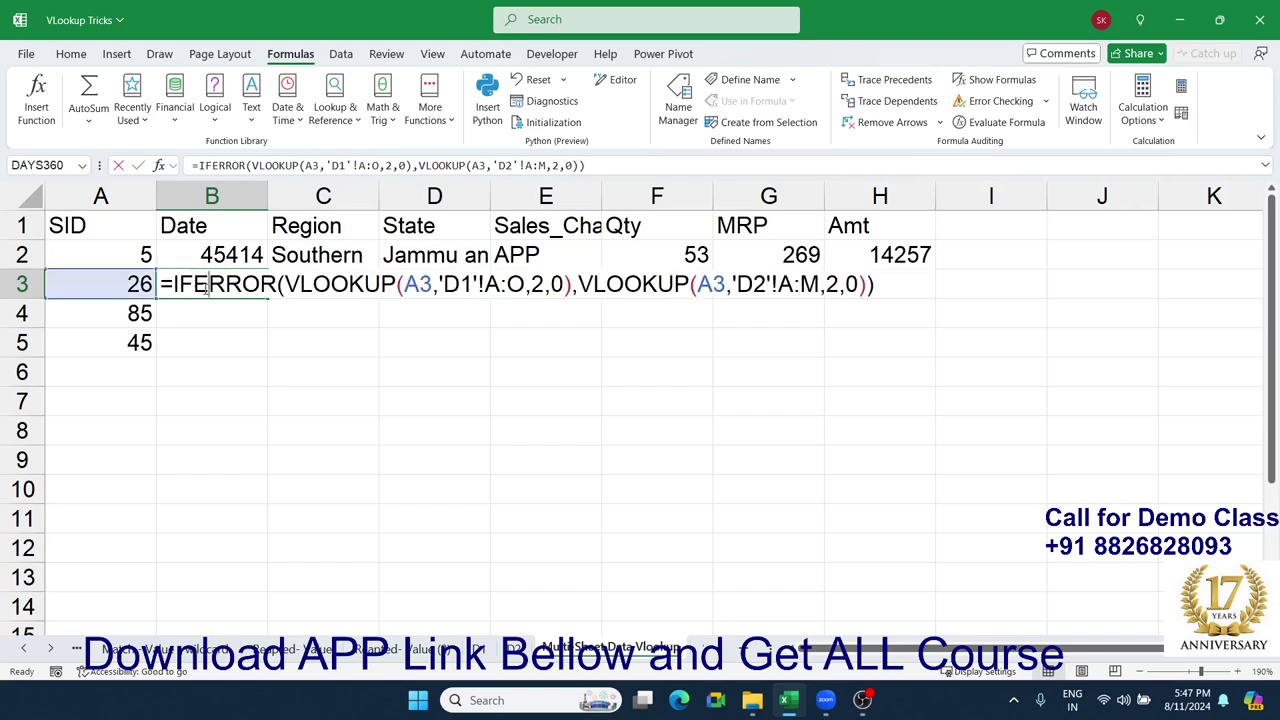
drag(578, 285, 869, 286)
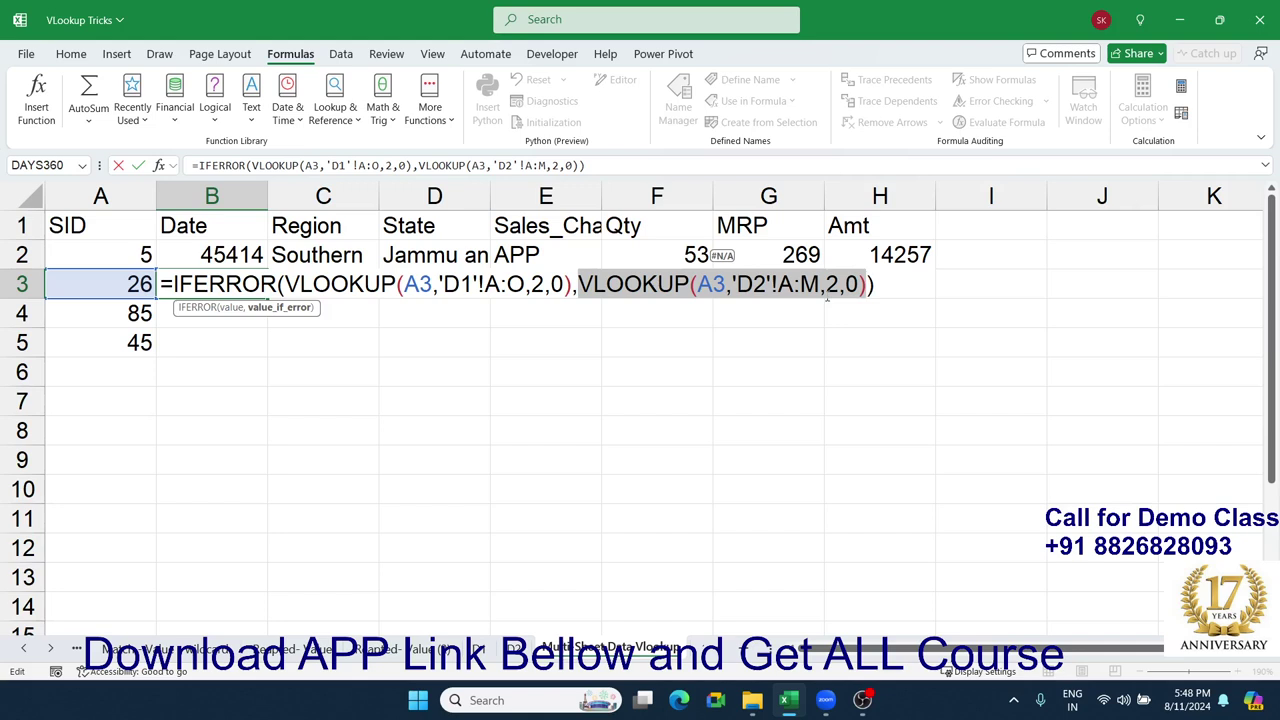
key(Return)
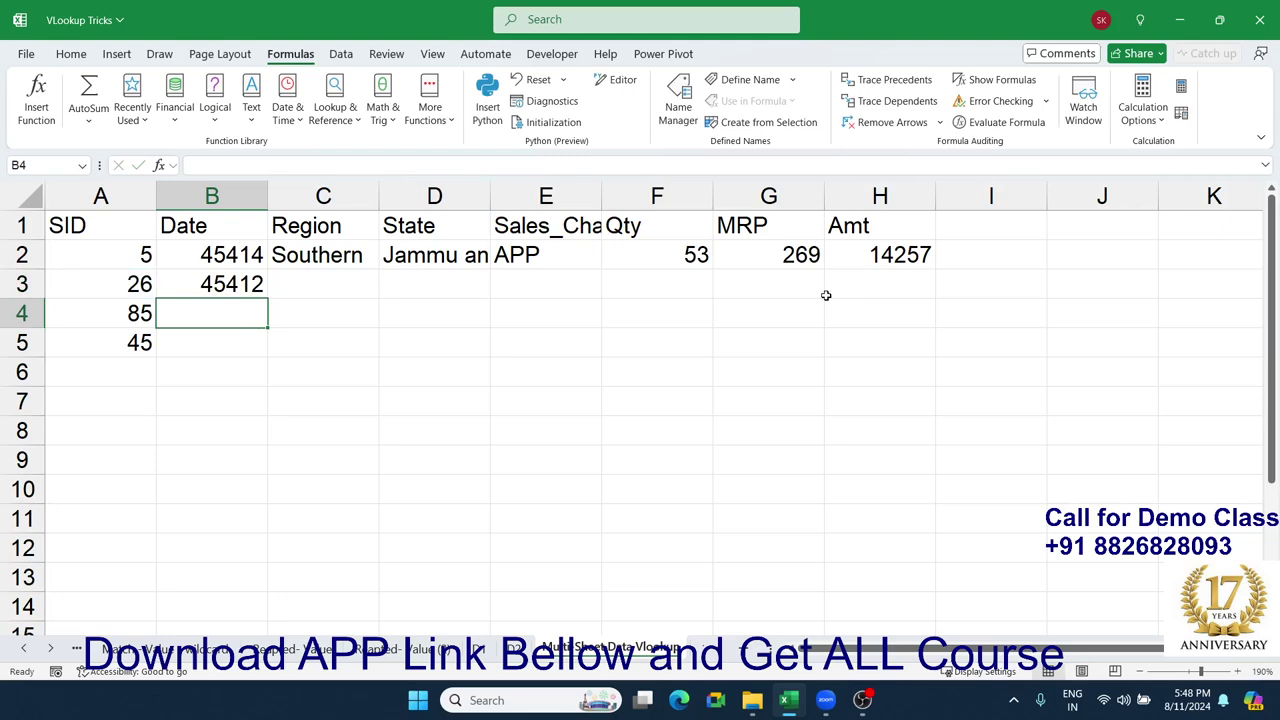
double_click(188, 280)
key(Left)
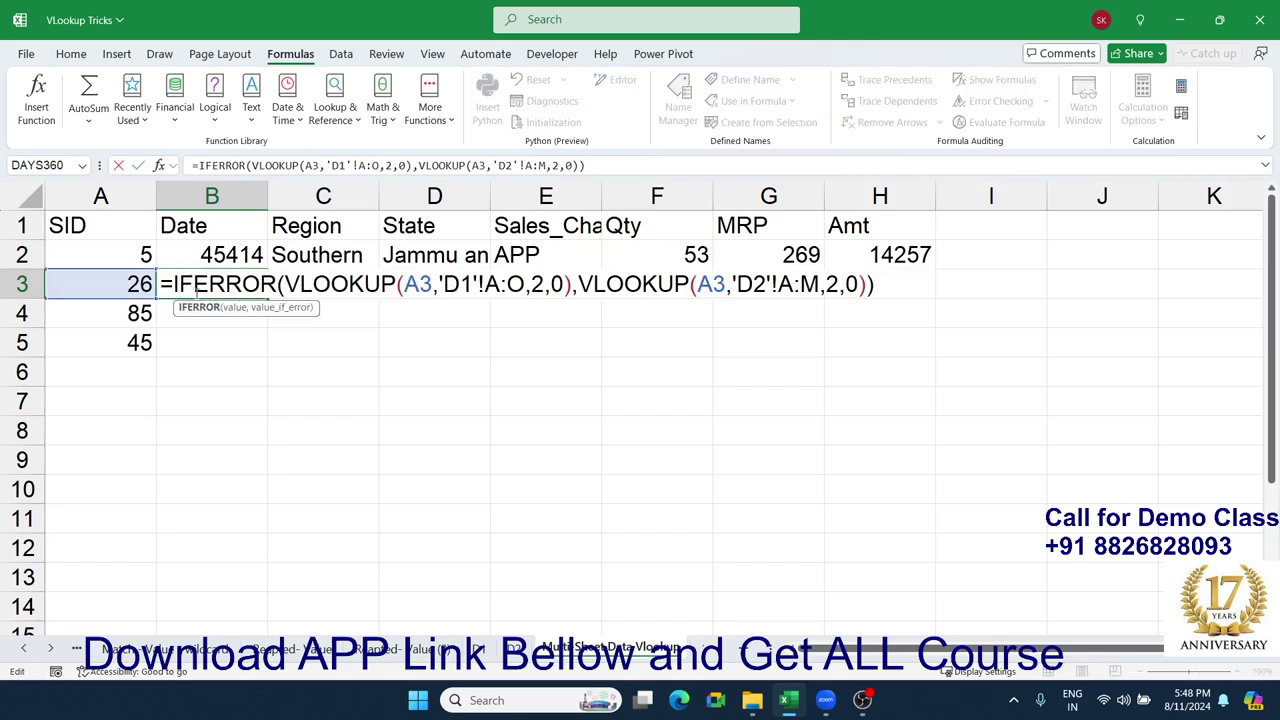
key(Left)
text(IF)
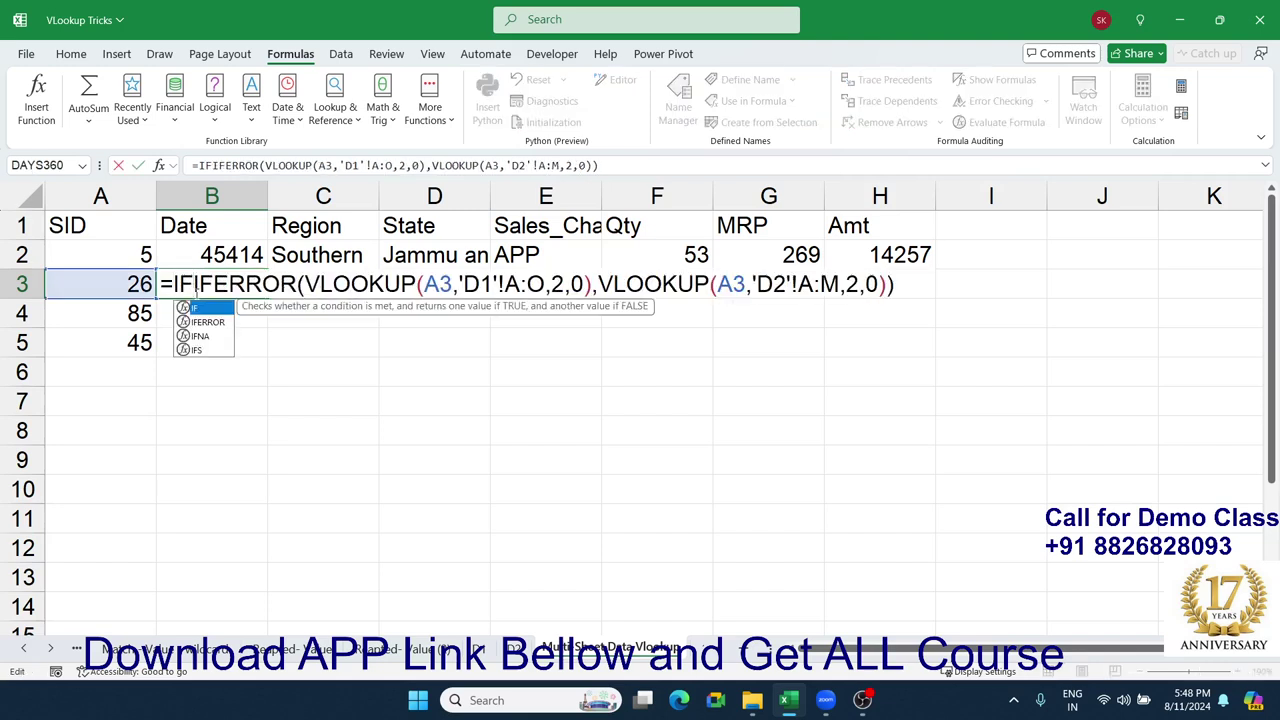
key(Tab)
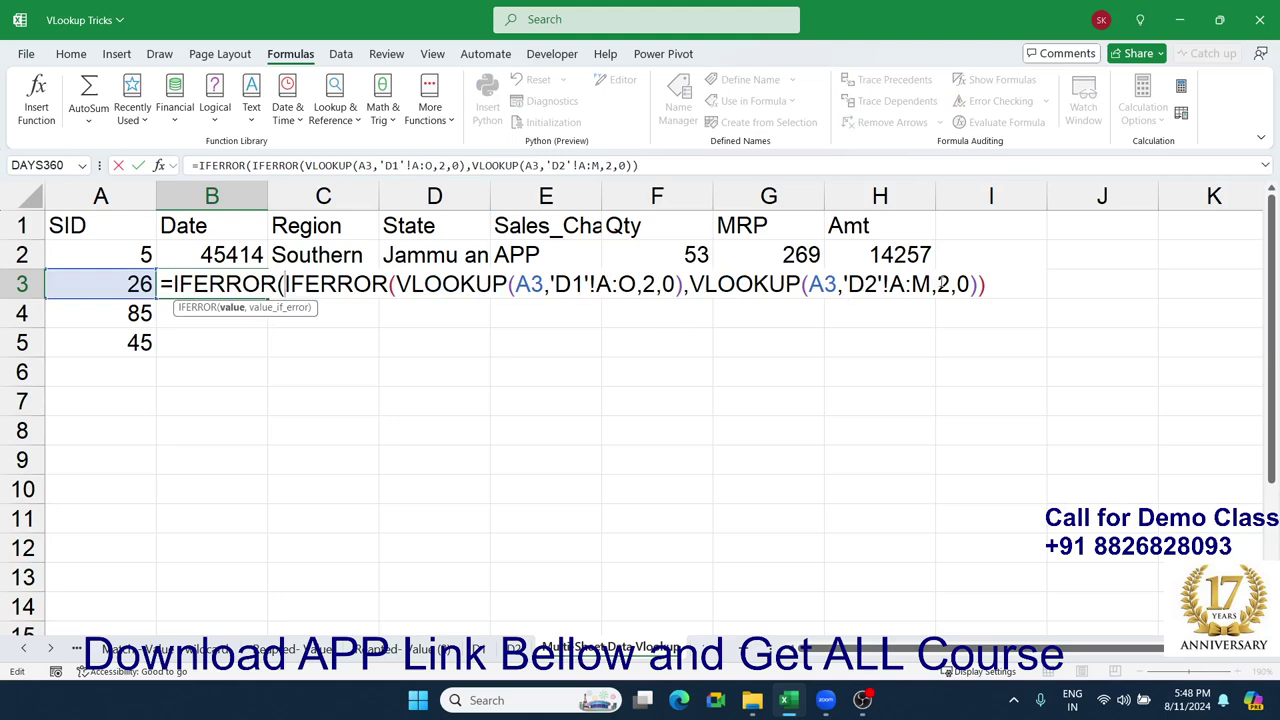
text(,)
text(VL)
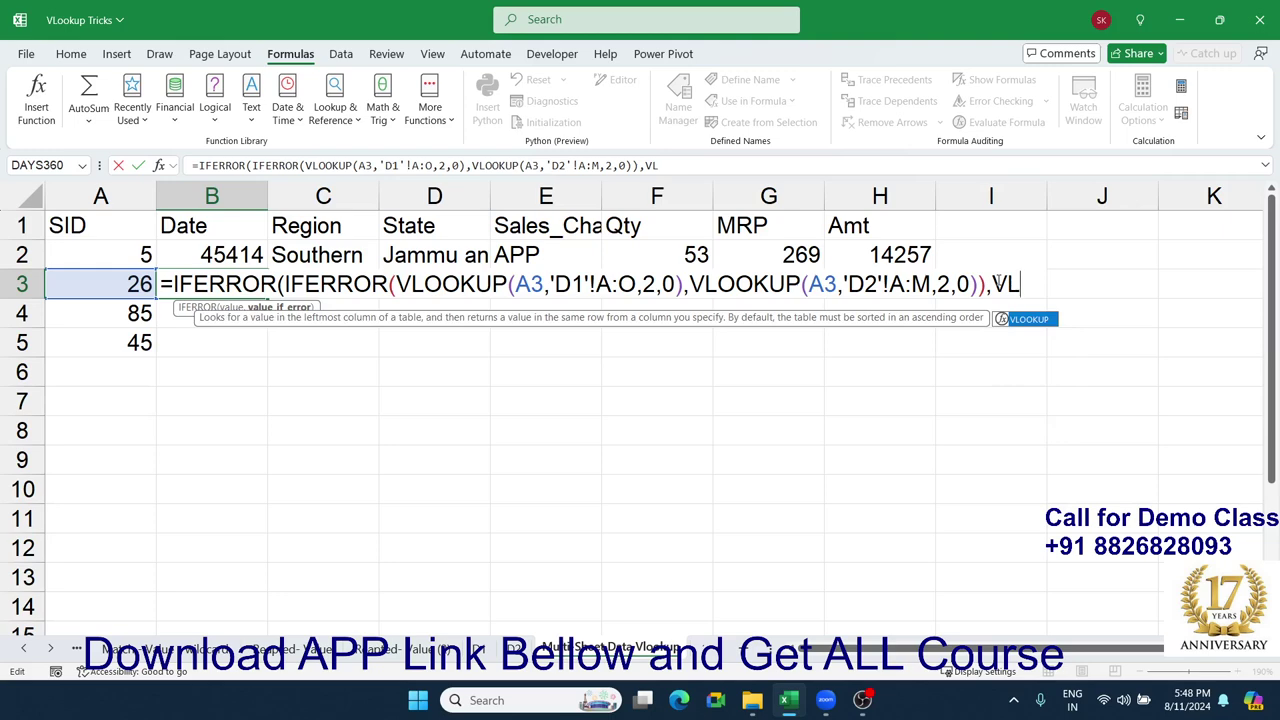
key(Escape)
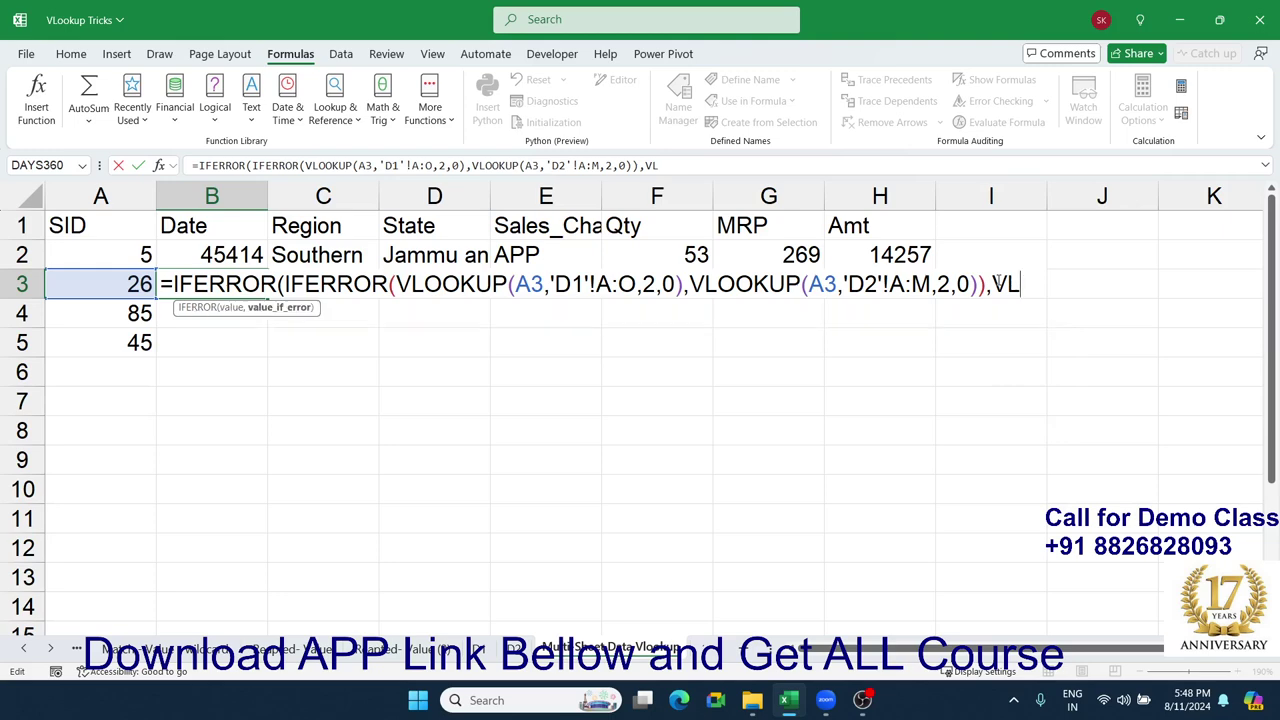
key(Escape)
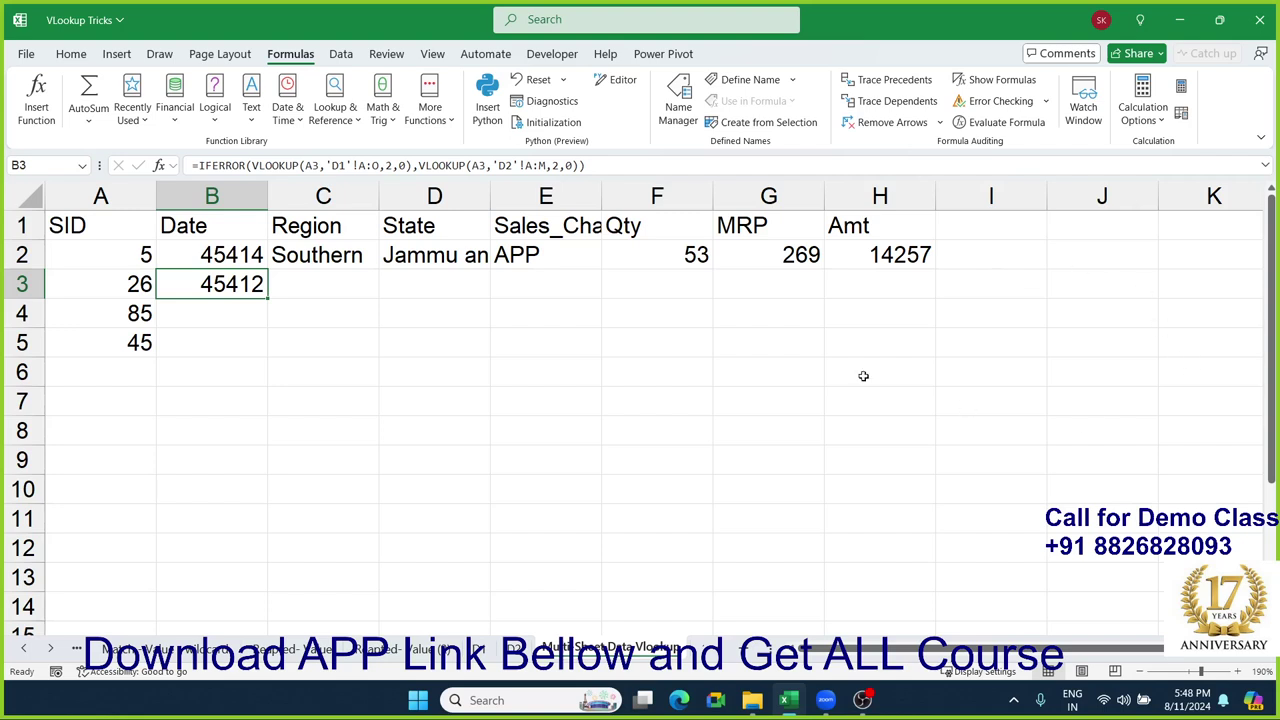
click(781, 349)
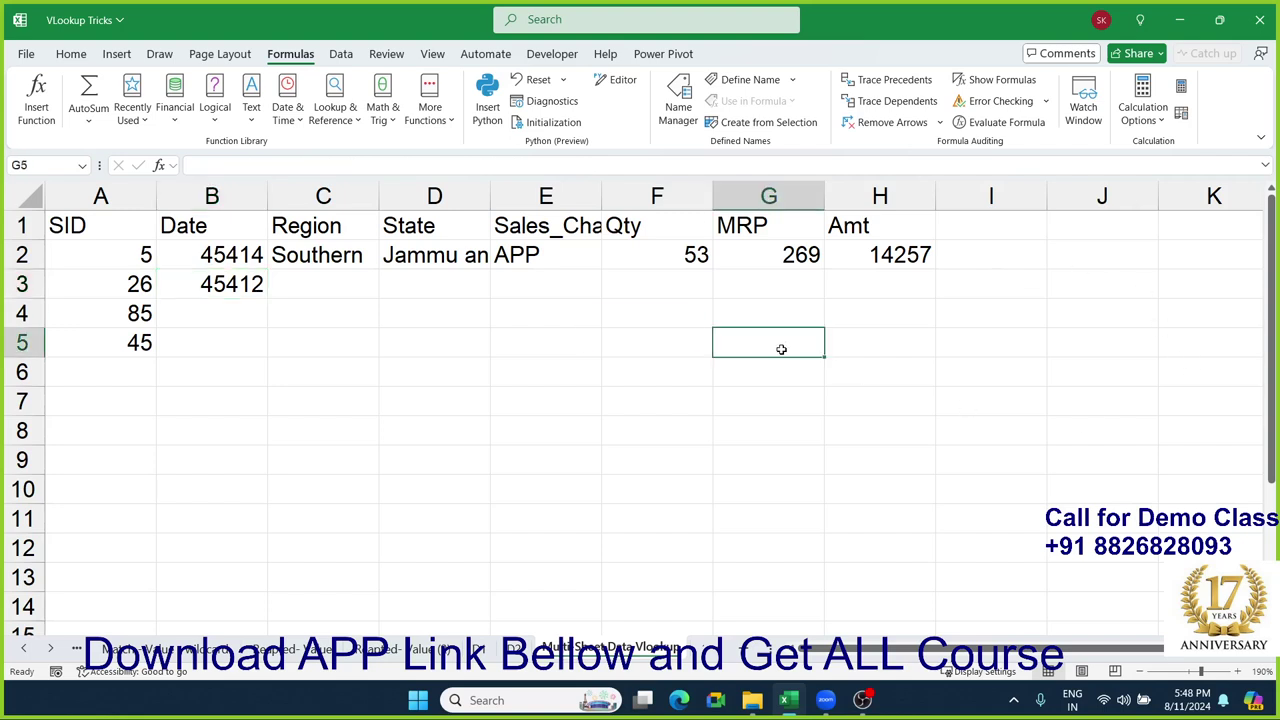